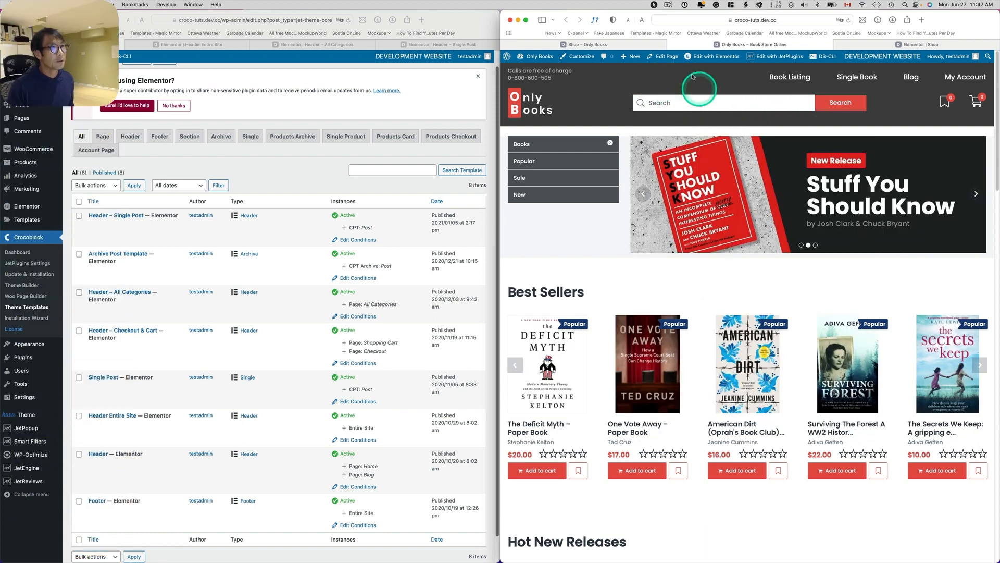
- Bring up the store's Shop page and activate the search field in its header
left_click(647, 47)
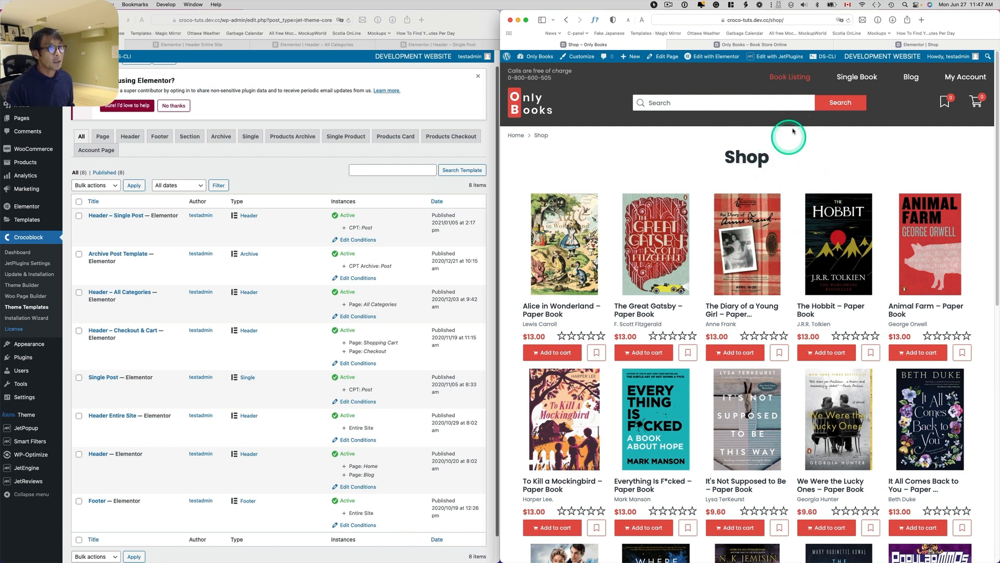
left_click(656, 103)
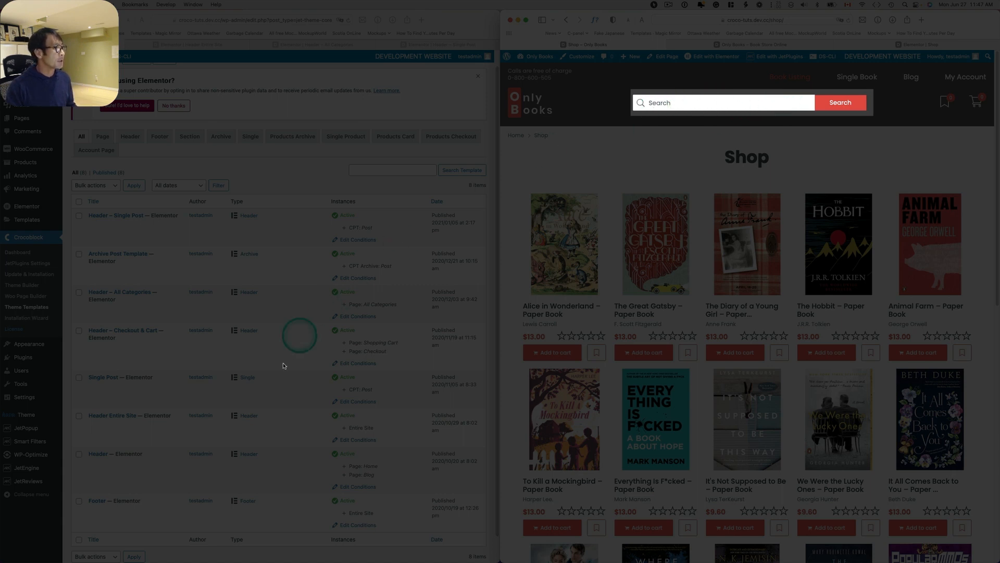
- Open the Header Entire Site theme template for editing with Elementor in a new tab
scroll(264, 400, "down", 1)
scroll(264, 400, "down", 1)
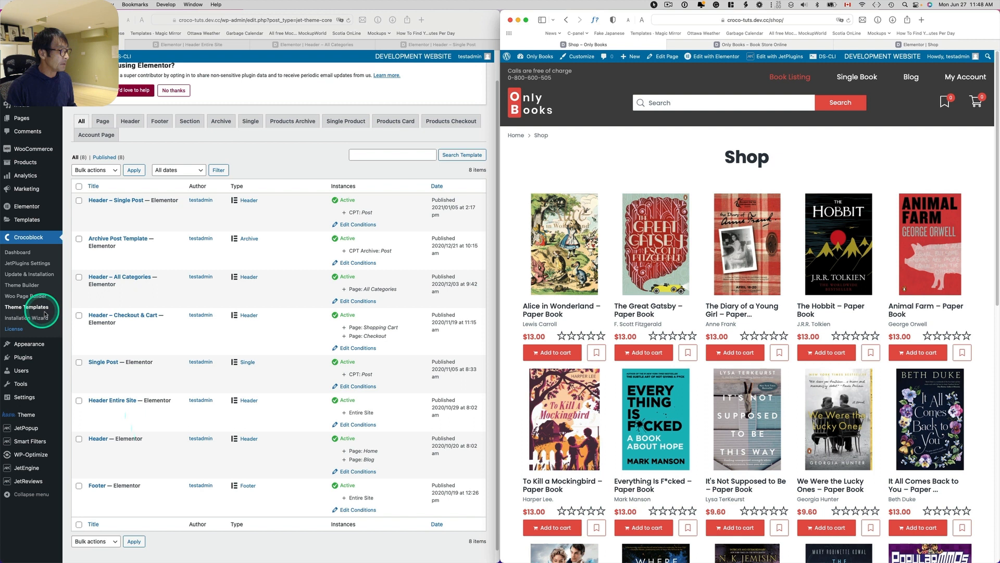
left_click(157, 457)
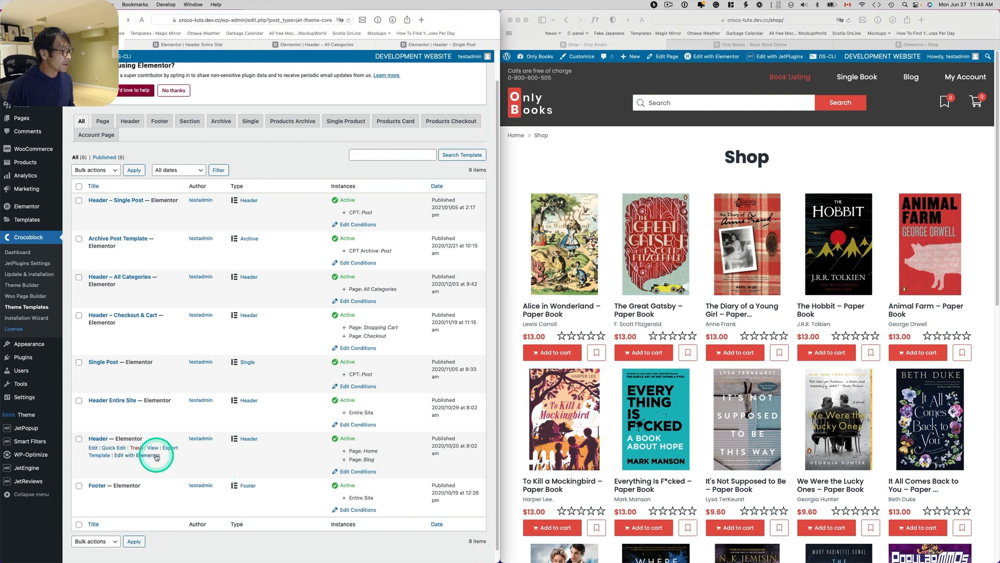
right_click(146, 455)
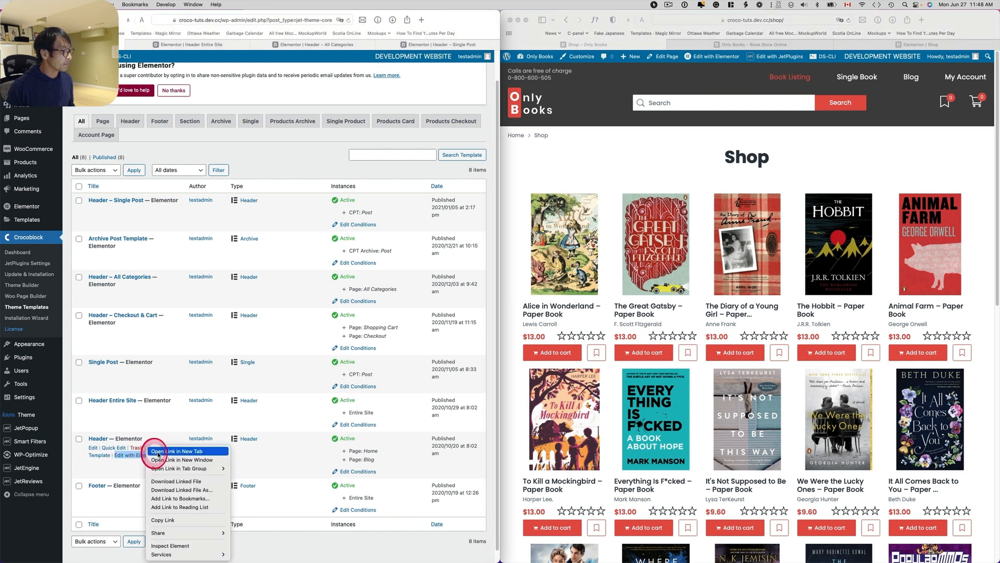
left_click(161, 452)
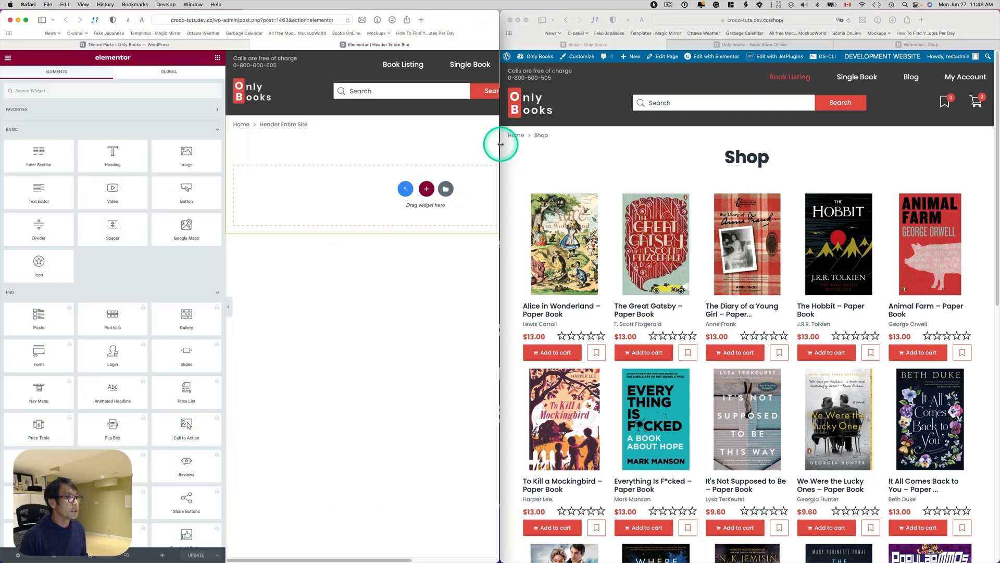
- Widen the editor window and open the settings of the Ajax Search widget in the header
left_click_drag(500, 144, 754, 131)
left_click(592, 96)
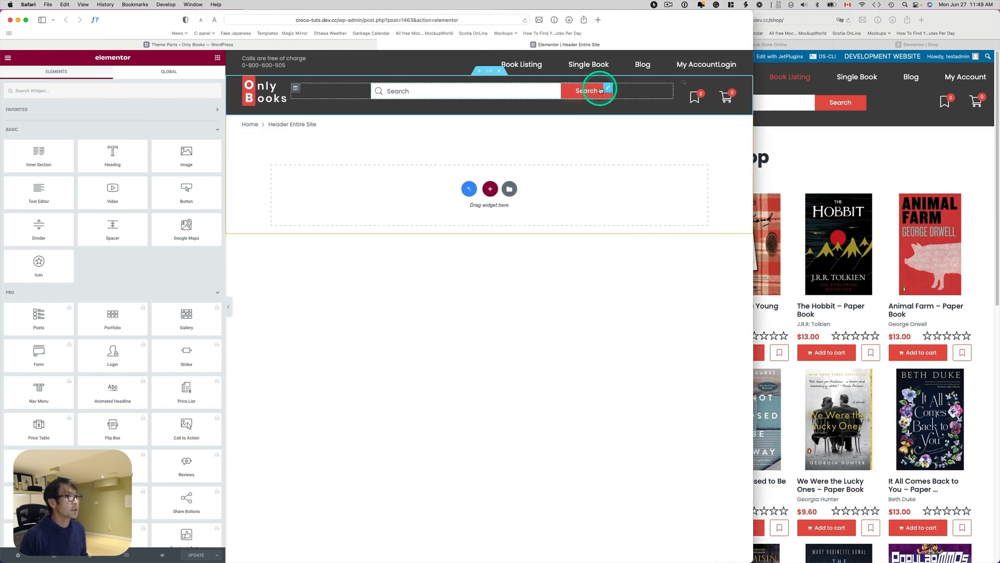
right_click(600, 91)
left_click(566, 101)
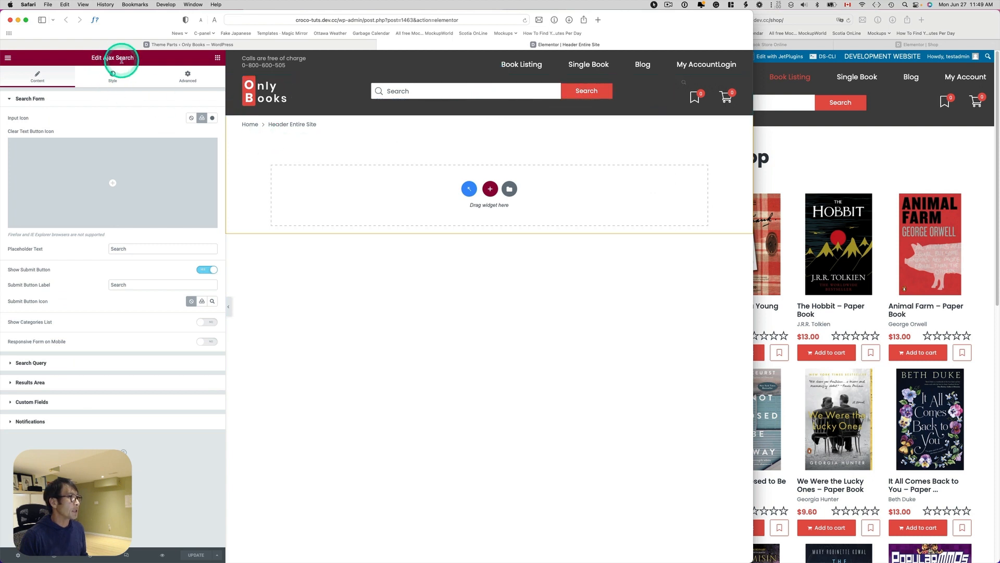
- Look up the Ajax Search widget by searching the widget library for "search"
left_click(218, 57)
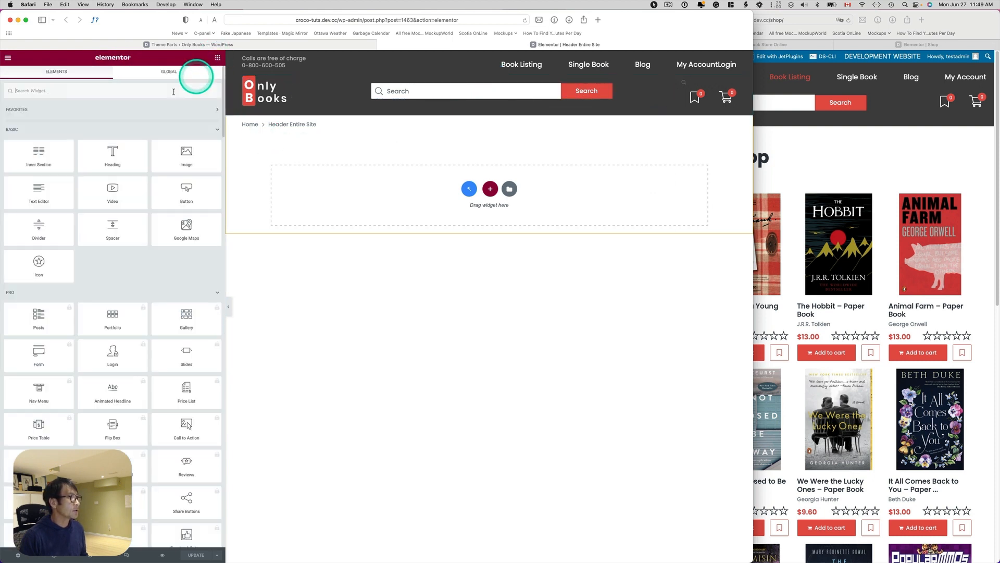
left_click(142, 91)
type("sear")
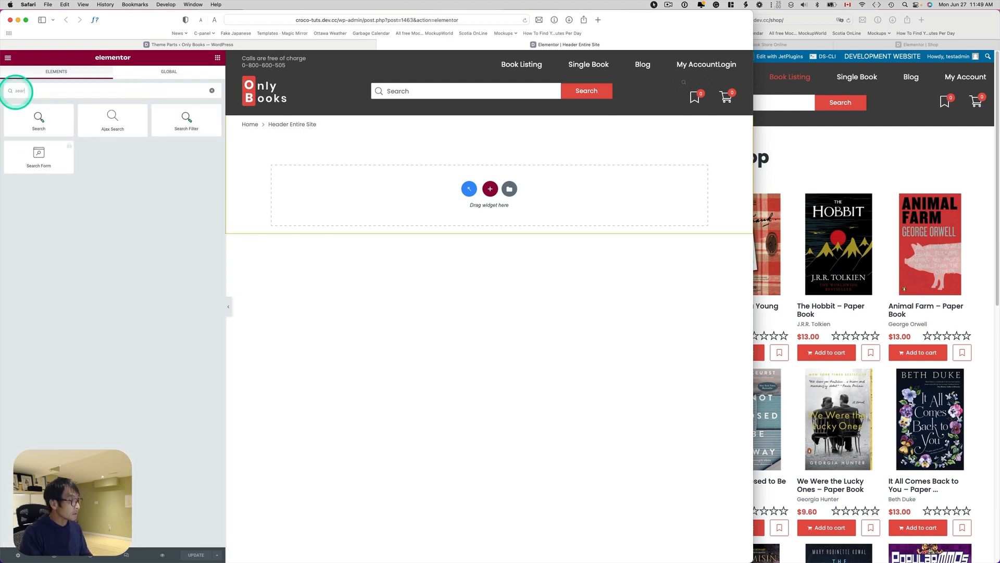
left_click_drag(119, 129, 472, 99)
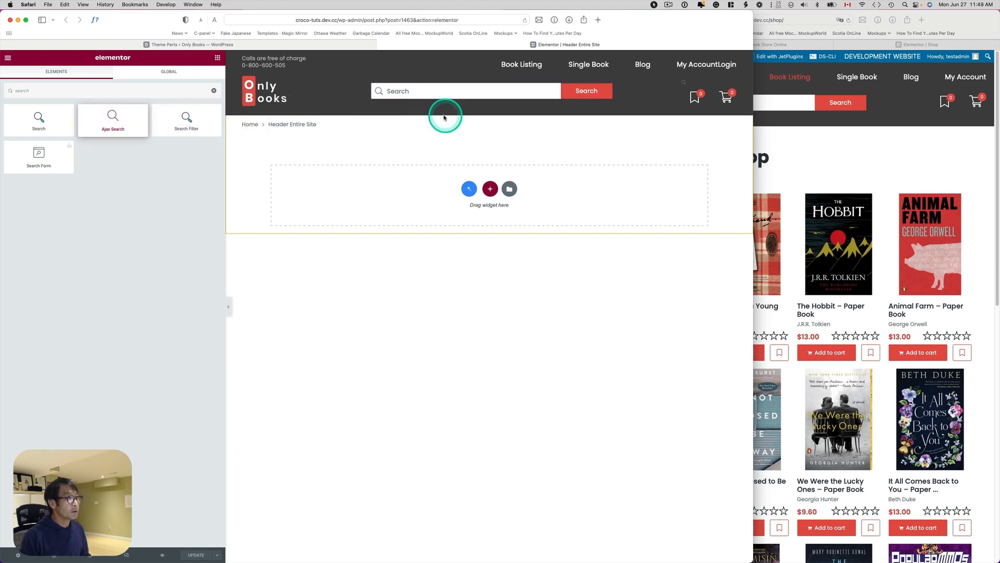
- Reopen the settings of the header's existing Ajax Search widget
left_click(441, 90)
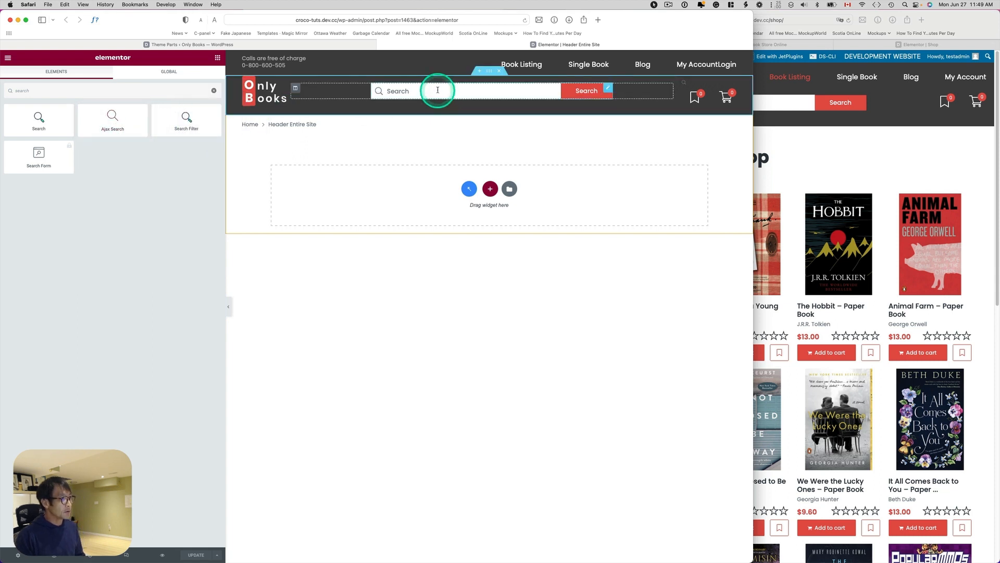
right_click(609, 89)
left_click(613, 95)
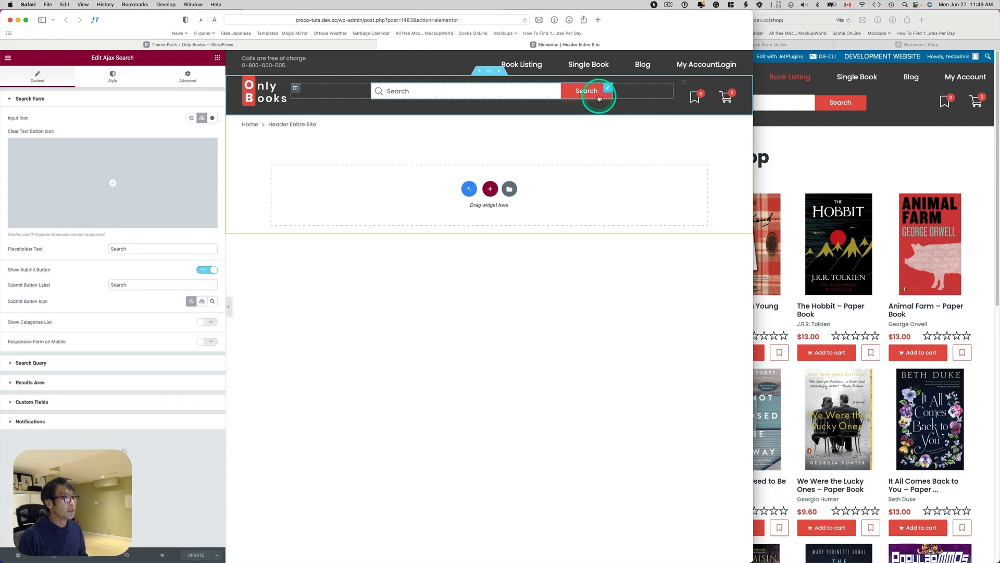
- Widen the storefront window and search the Shop page for "secret"
left_click(813, 148)
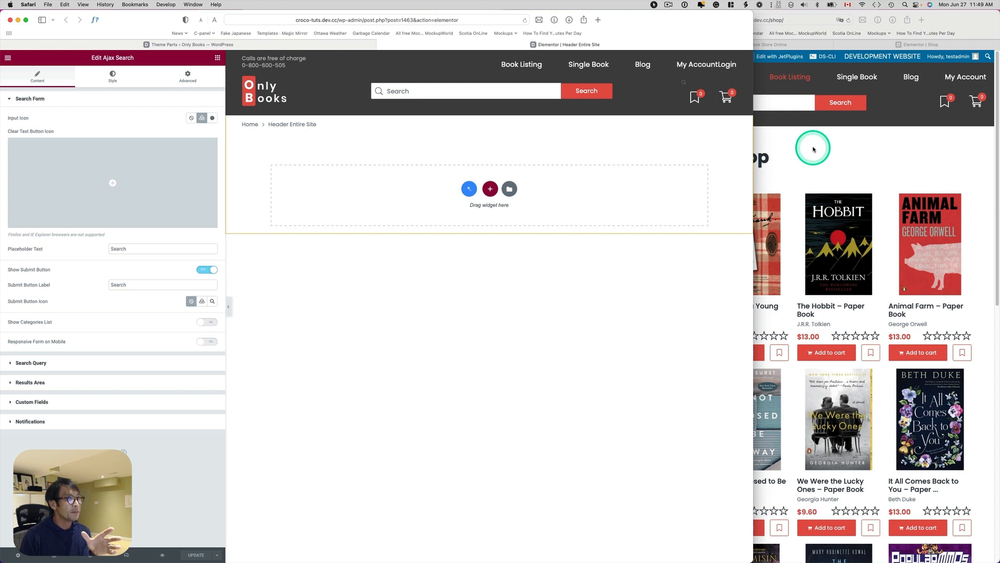
left_click_drag(500, 149, 196, 151)
left_click(516, 106)
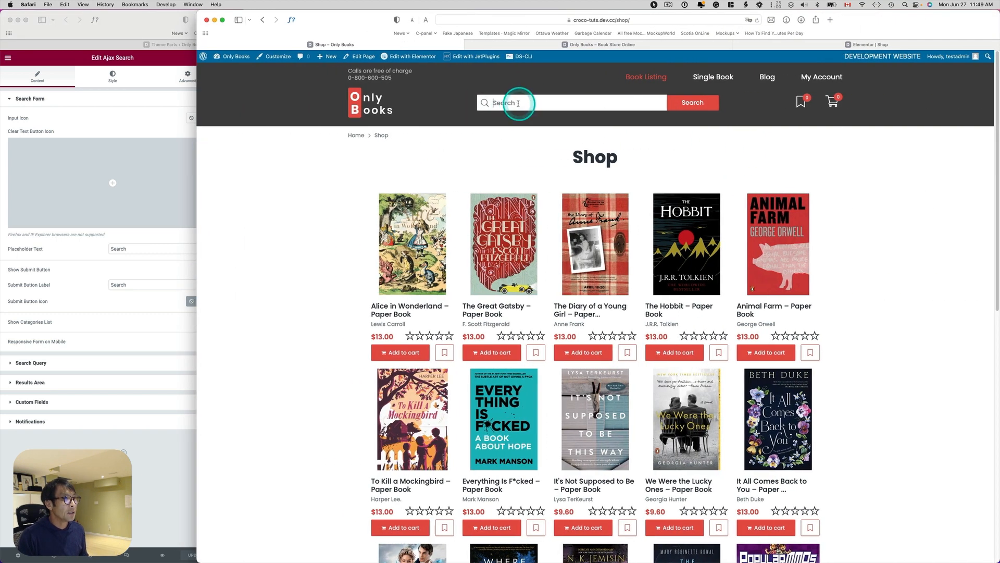
type("secret")
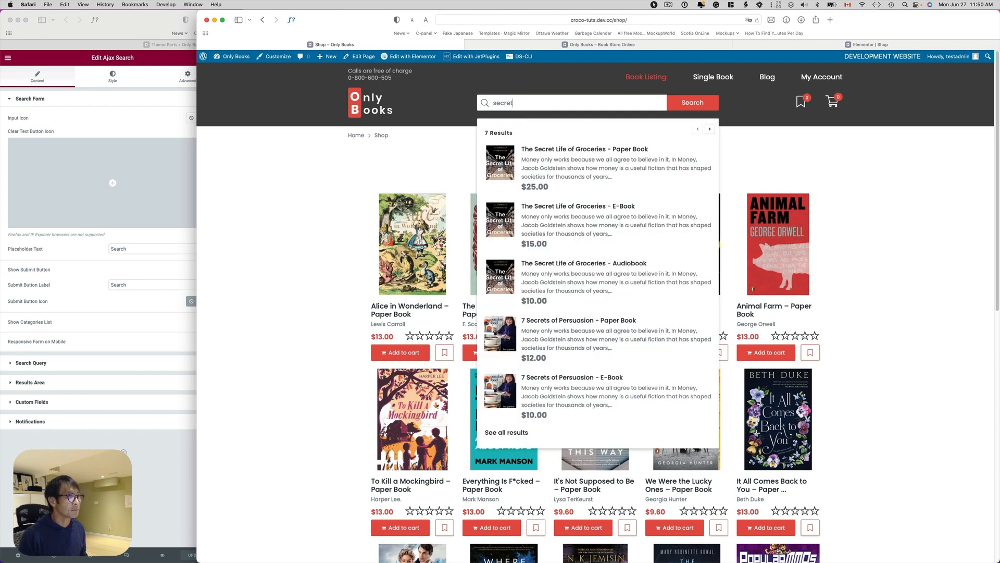
left_click(541, 154)
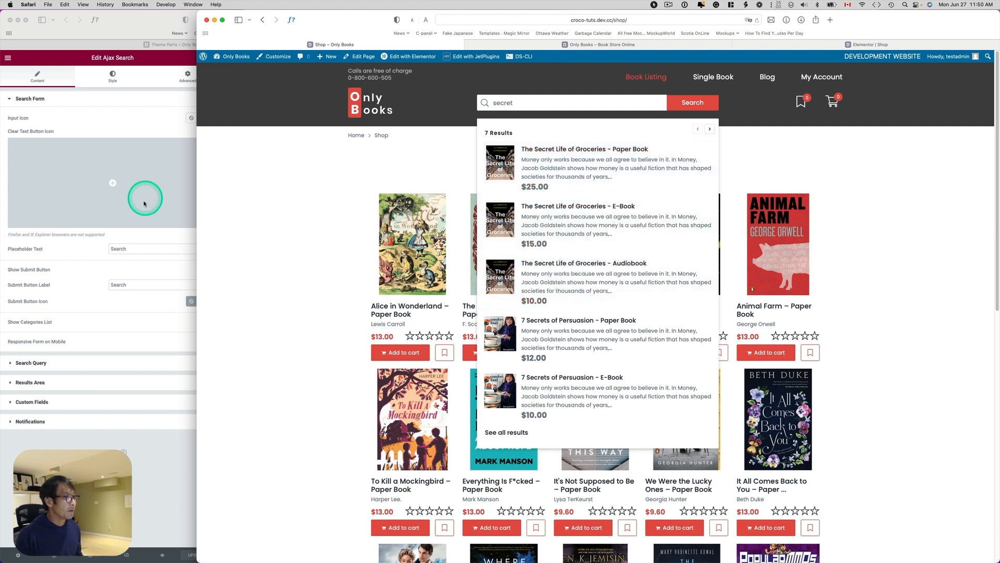
- Turn on Highlight Searched Text in the Results Area settings of the Ajax Search widget
left_click(155, 237)
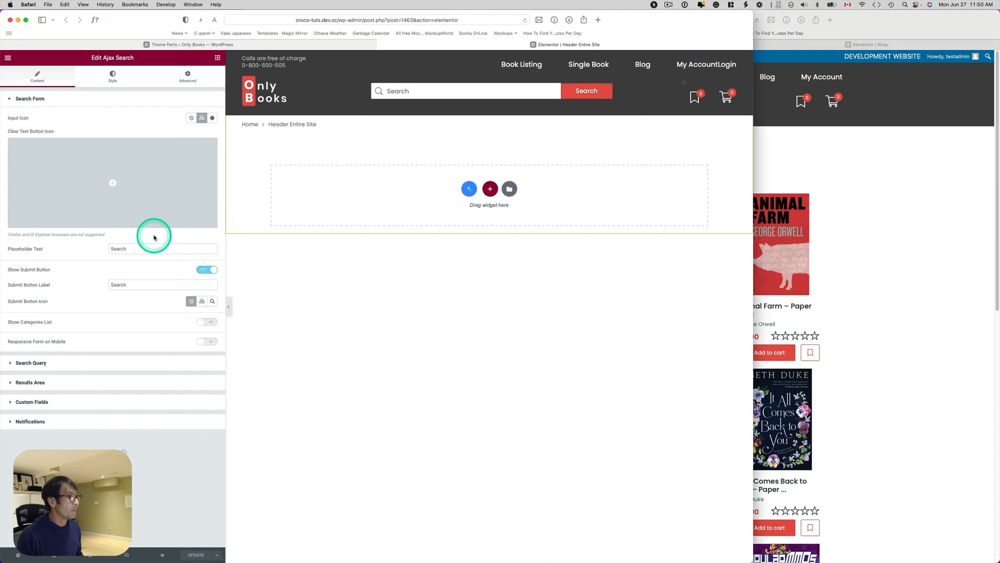
left_click(459, 98)
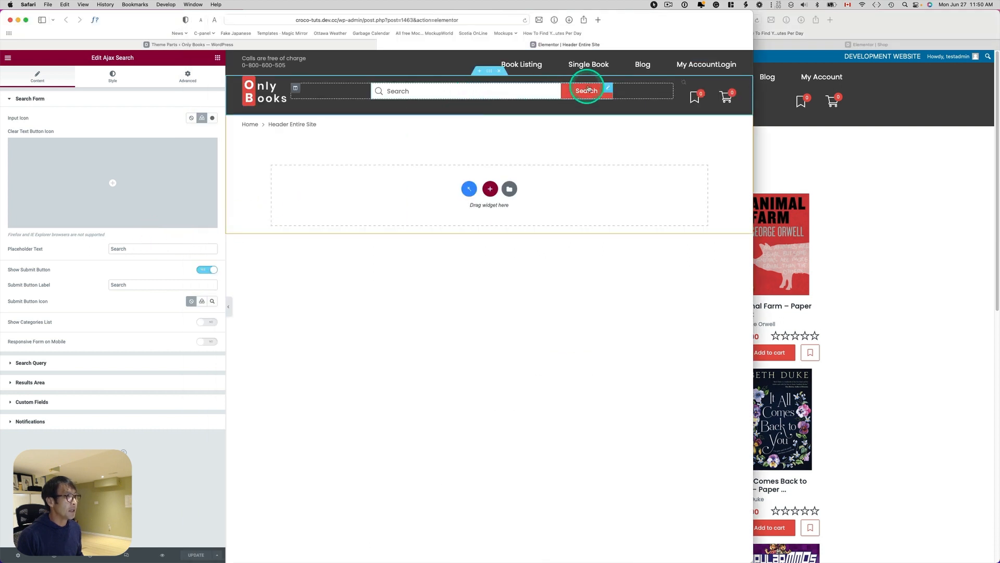
left_click(31, 384)
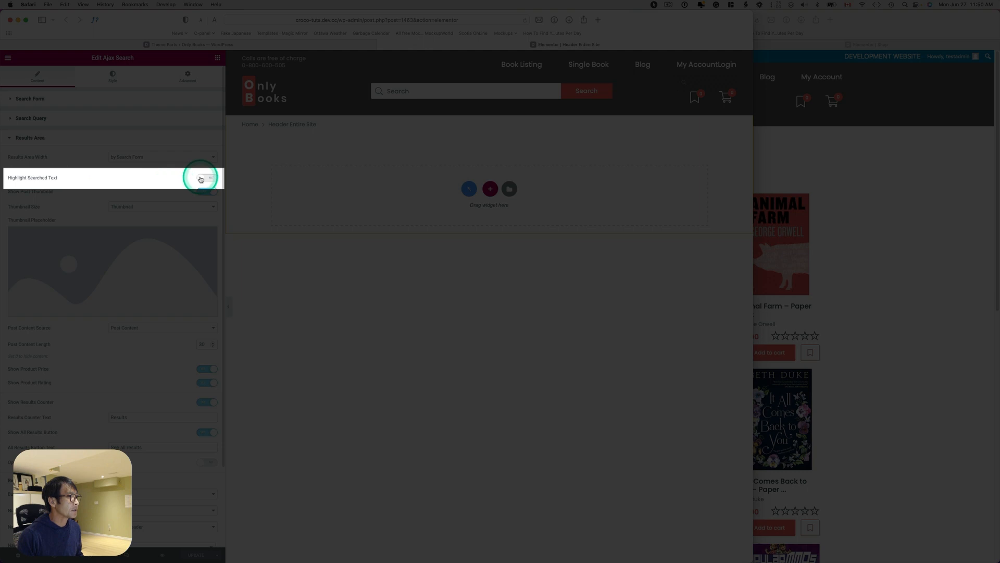
left_click(201, 179)
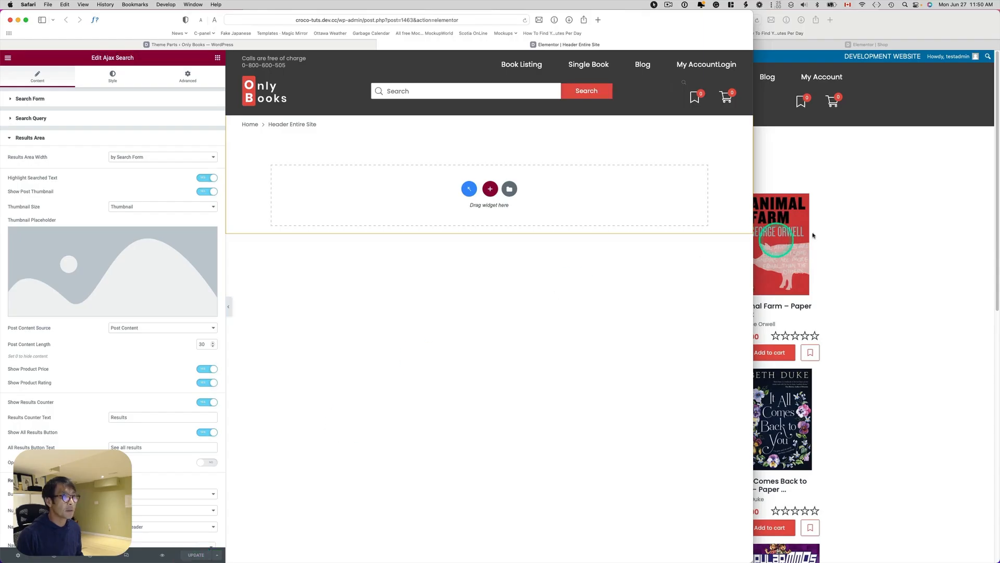
- Reload the Shop page and search for "secret" again to check the highlighting in the results
left_click(893, 198)
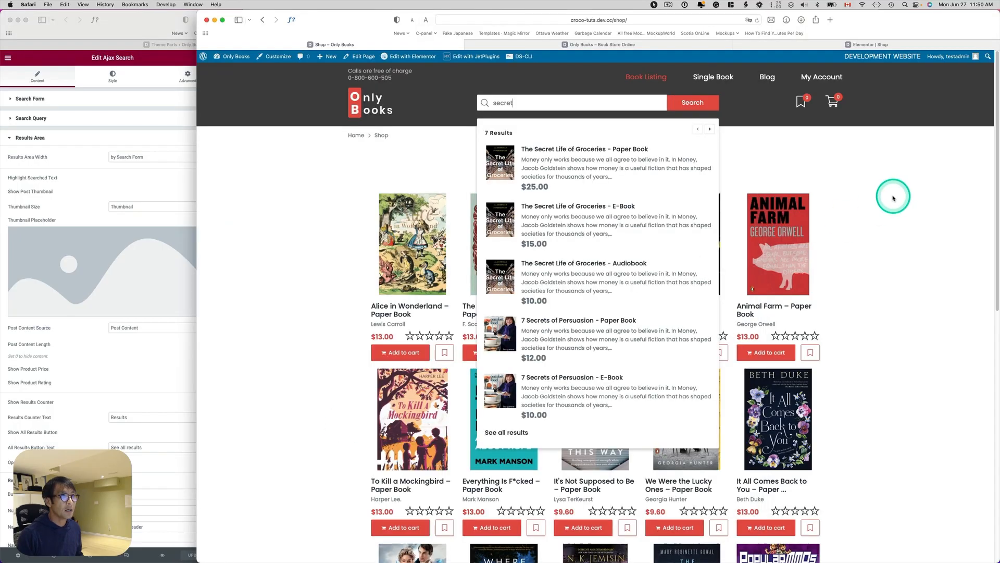
left_click(758, 22)
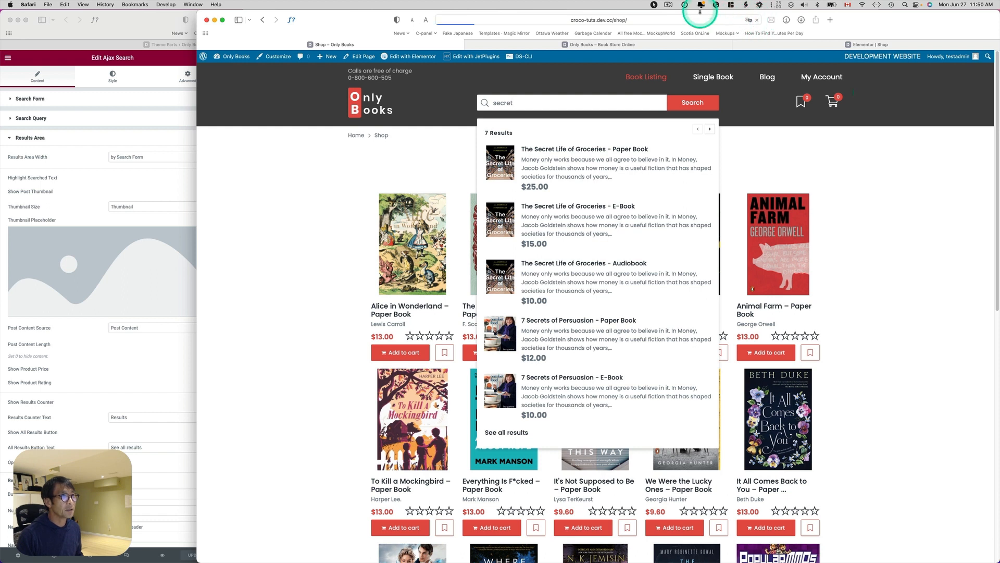
left_click(601, 104)
type("sec")
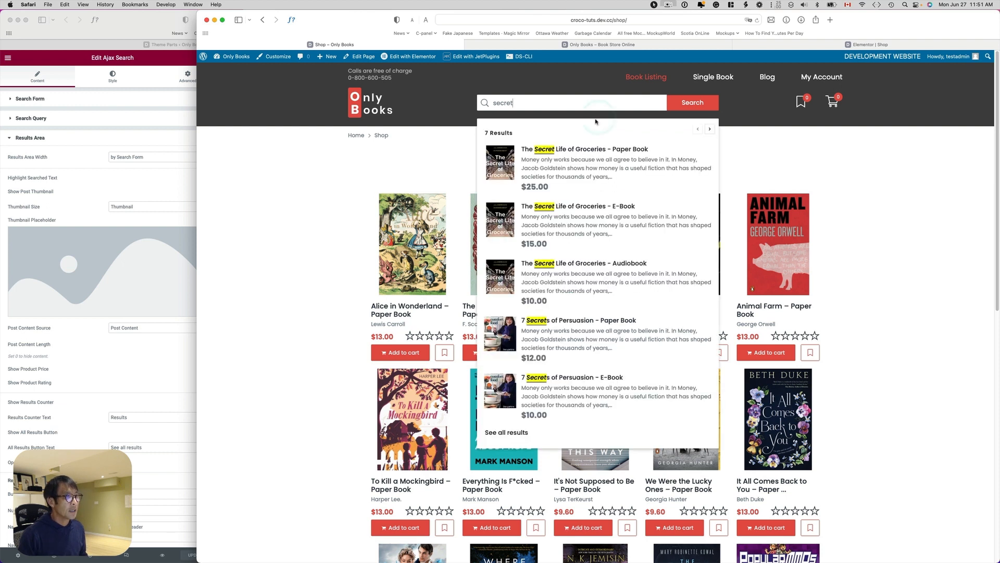
left_click(547, 209)
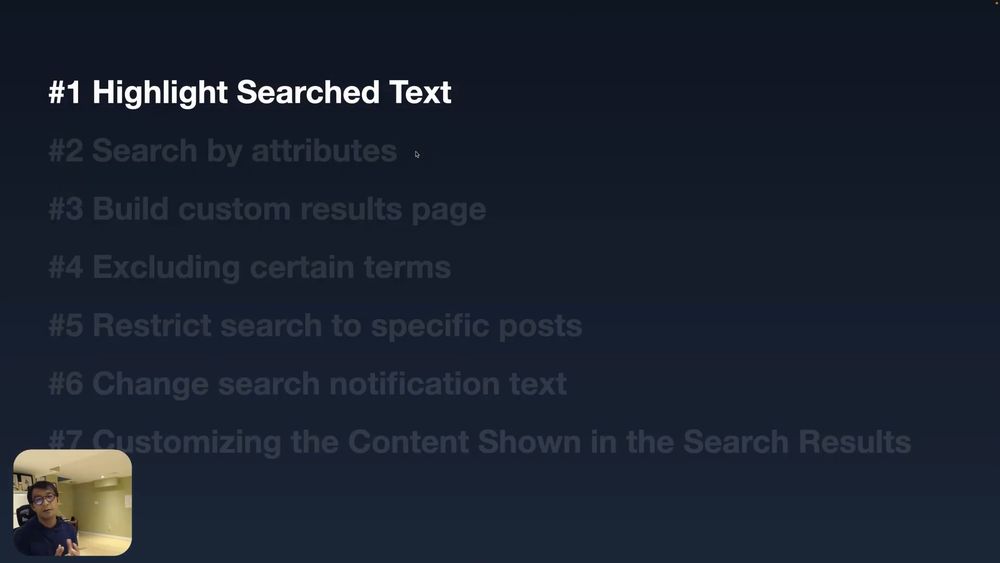
key("Right")
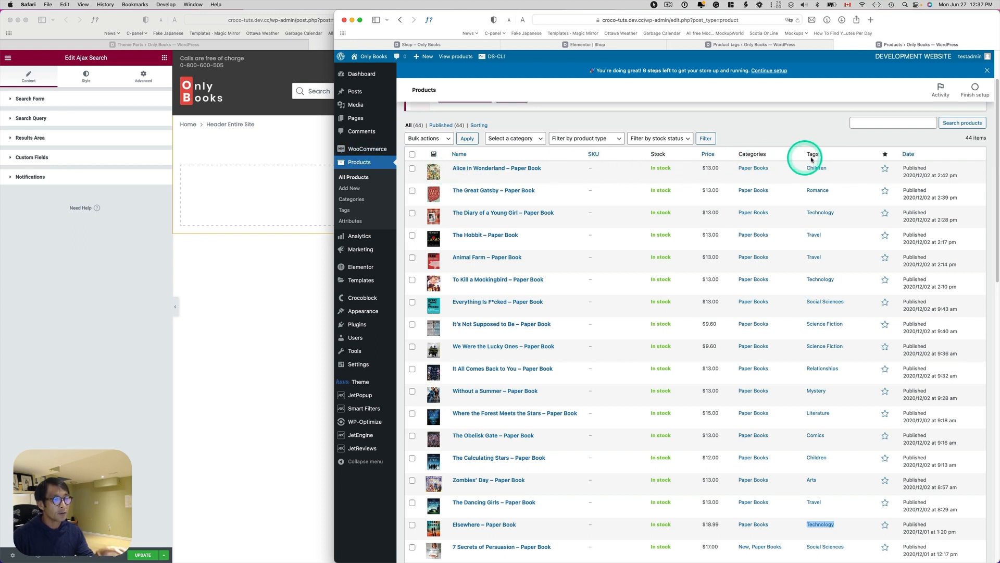
- Review the tags in the WooCommerce product list and filter the products by the Technology tag
left_click(781, 45)
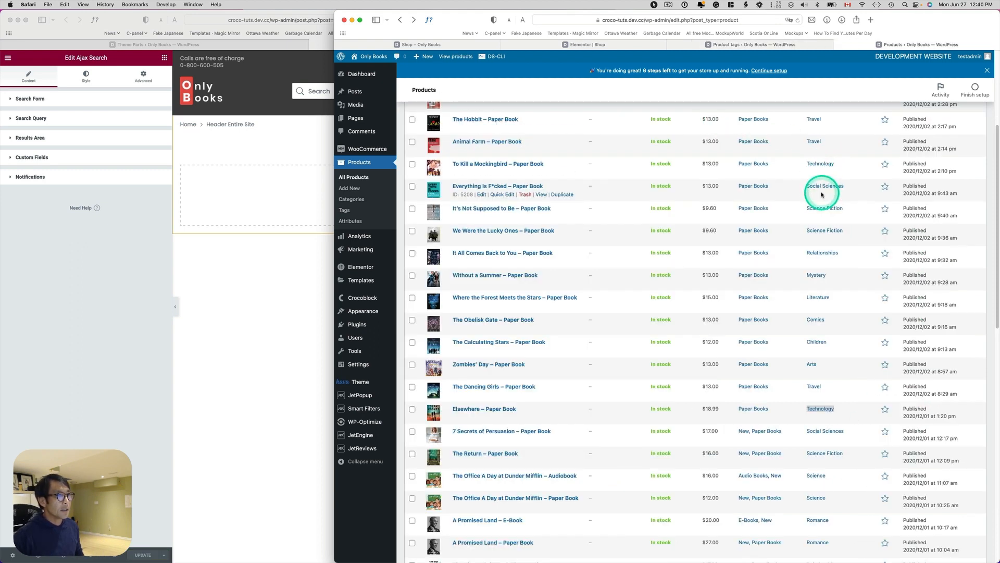
scroll(821, 193, "up", 2)
scroll(817, 191, "up", 3)
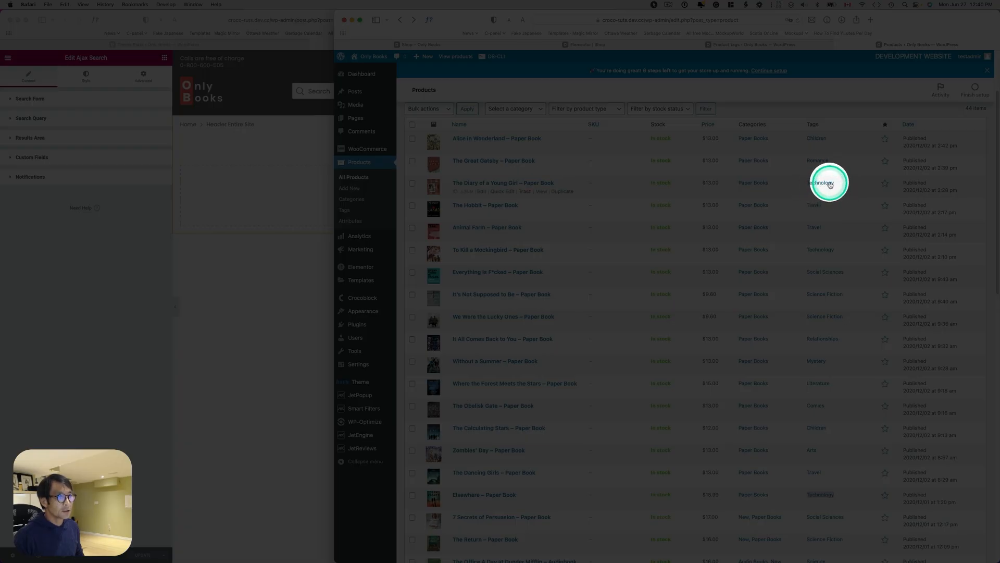
left_click(826, 185)
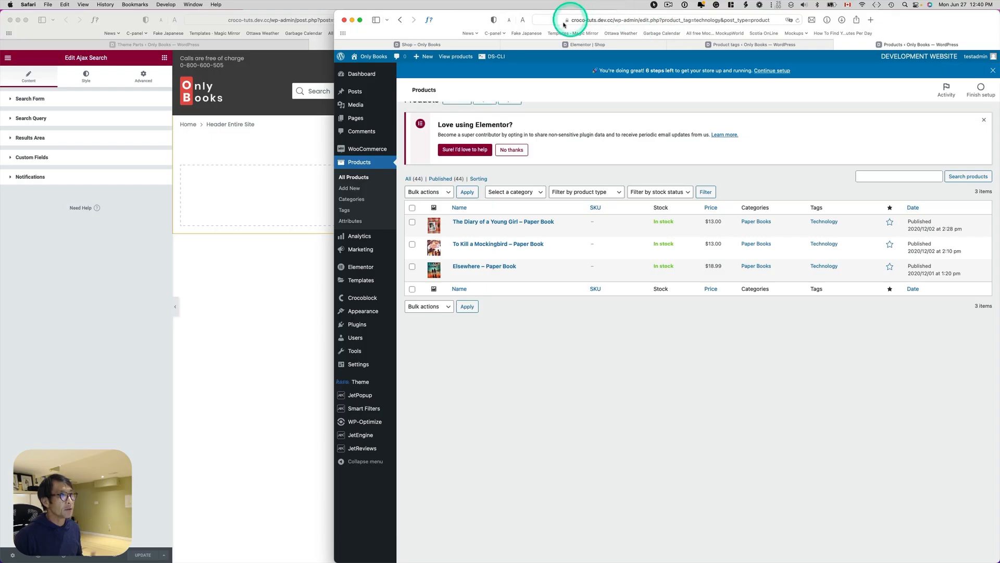
- Return to the Shop page and search for "technology"
left_click(452, 46)
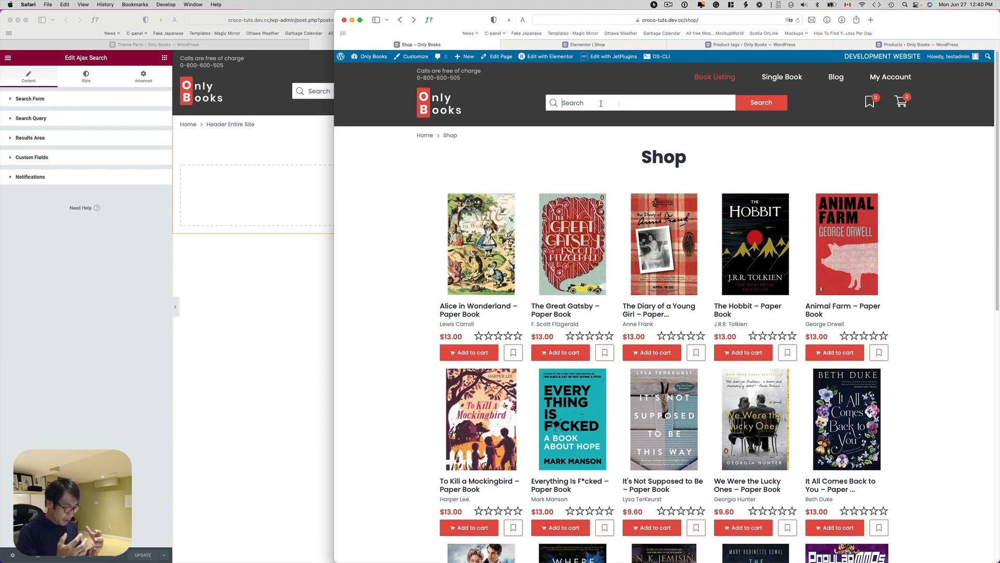
type("technology")
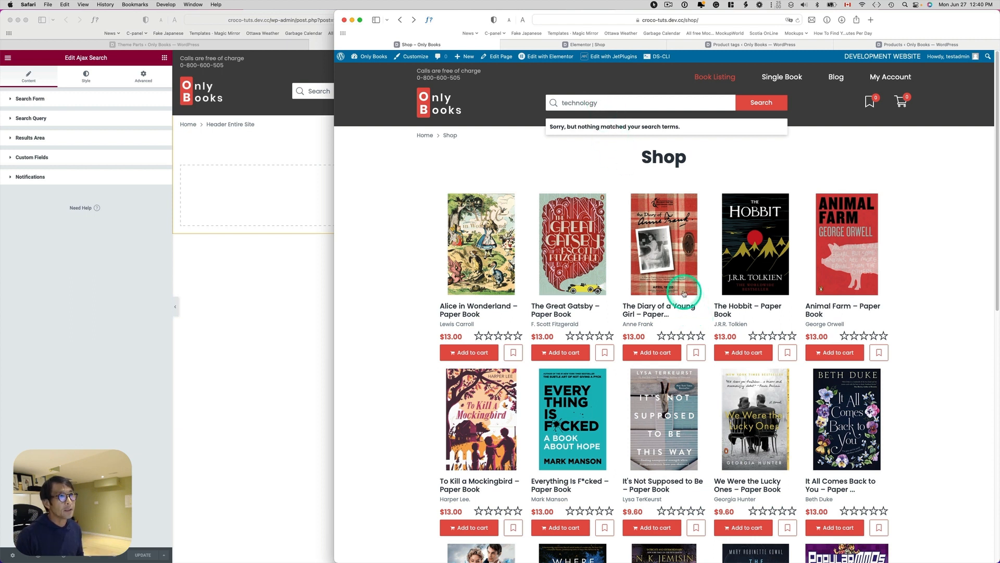
- Turn on Search in taxonomy terms in the Search Query settings of the Ajax Search widget
left_click(274, 313)
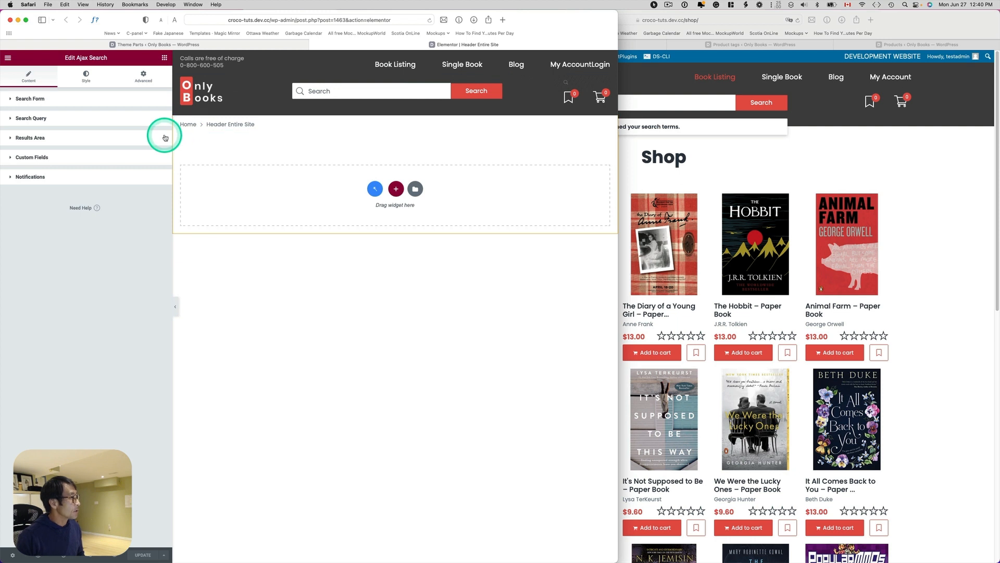
left_click(36, 120)
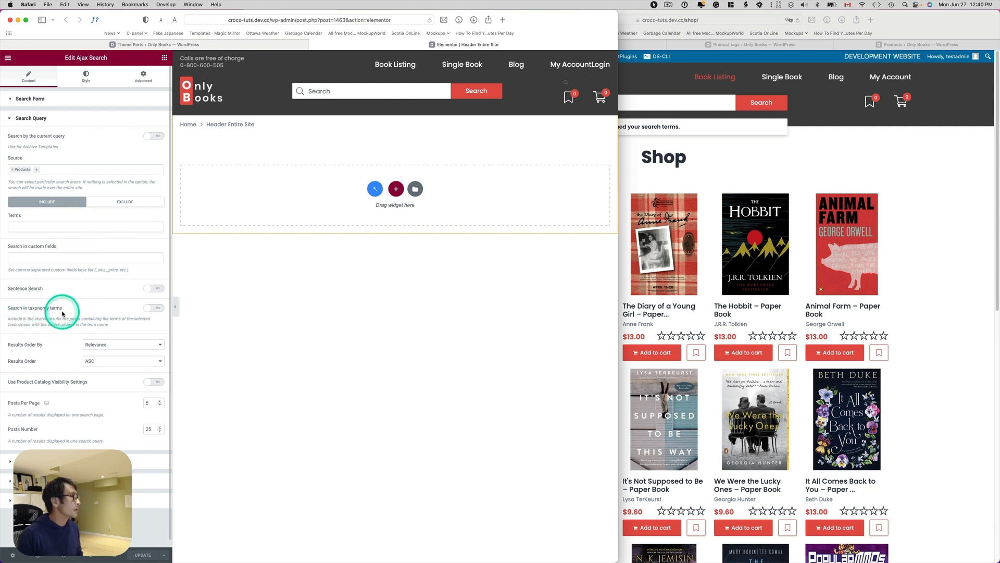
left_click(153, 309)
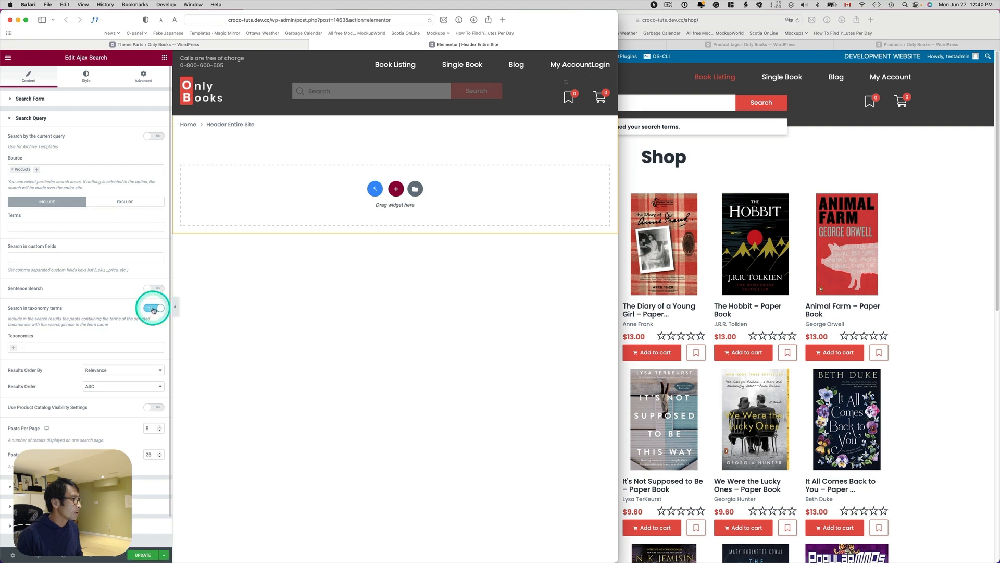
- Set the taxonomies for the term search to Product tags and update the header template
left_click(14, 351)
scroll(78, 404, "down", 3)
scroll(81, 408, "down", 1)
scroll(80, 408, "down", 1)
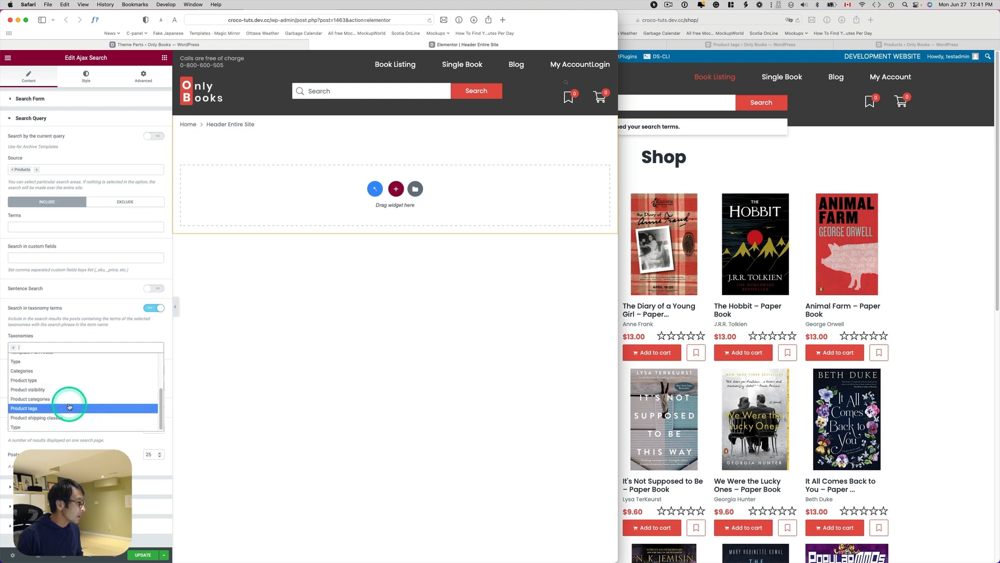
left_click(34, 411)
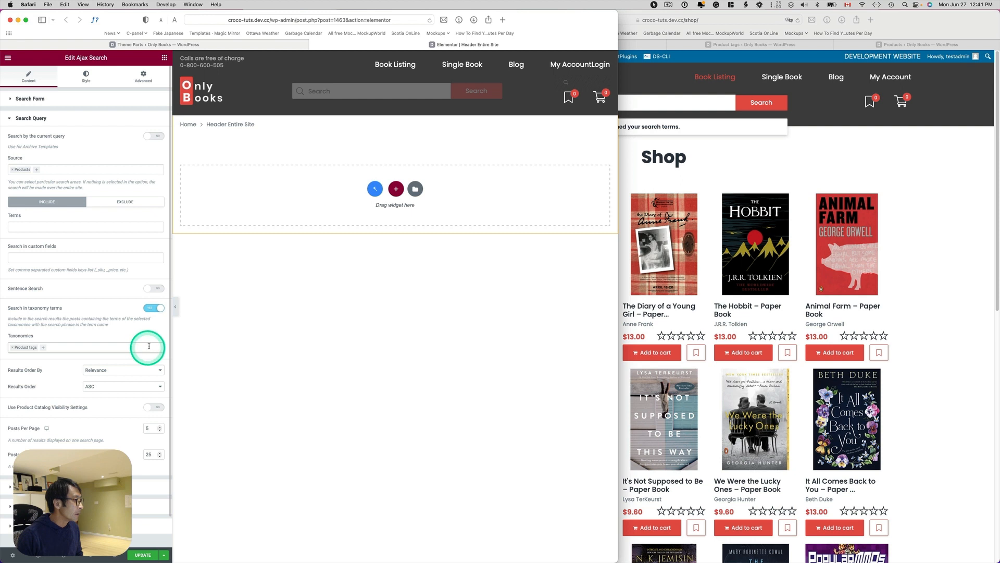
left_click(143, 554)
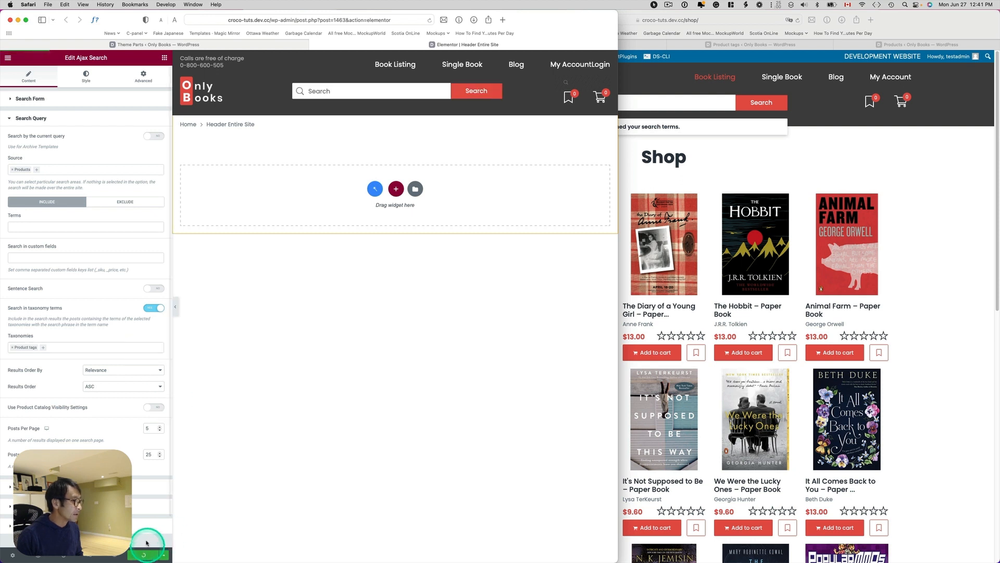
- Reload the Shop page and search for "technology" again to test the product tag search
left_click(848, 163)
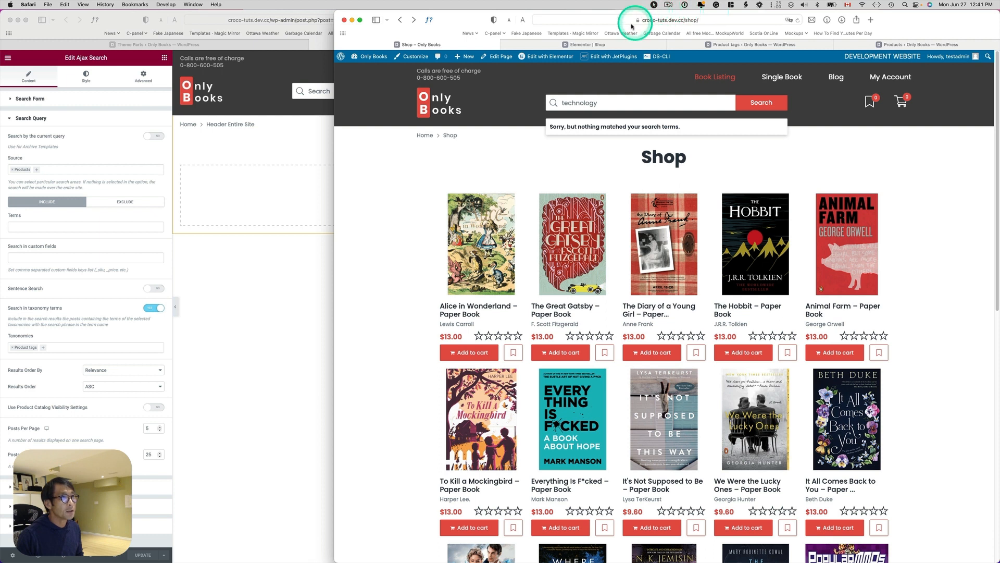
left_click(797, 20)
left_click(621, 101)
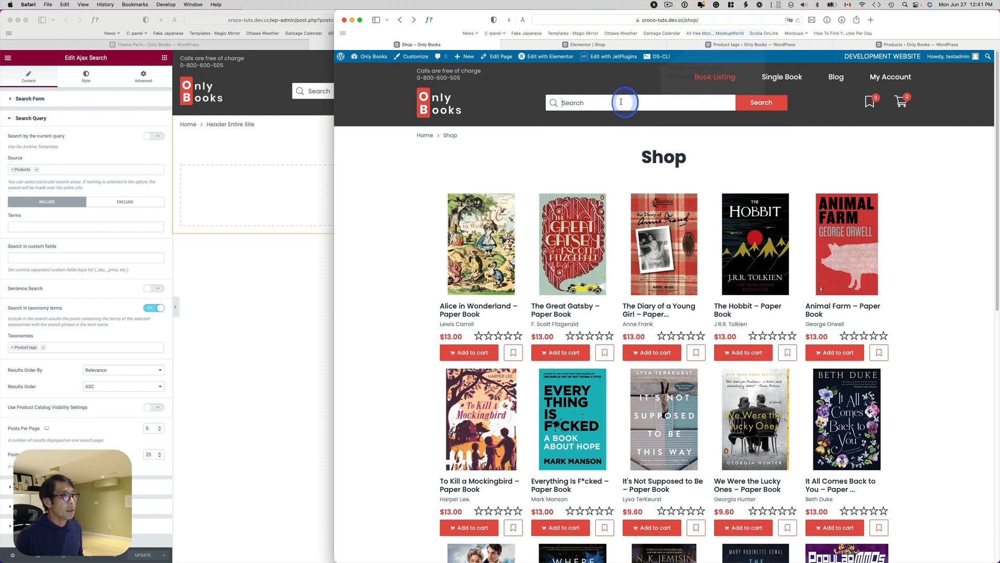
type("technology")
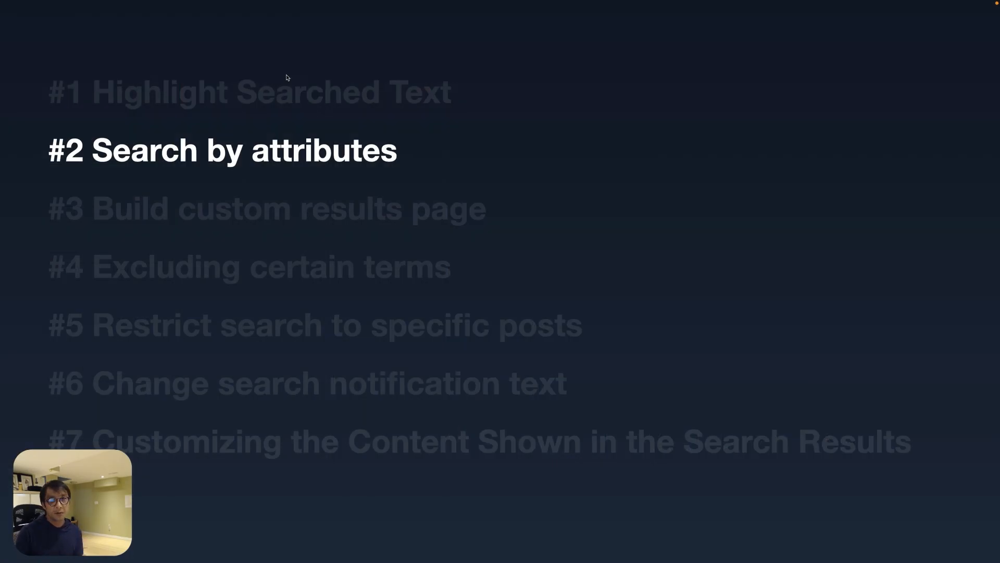
key("Right")
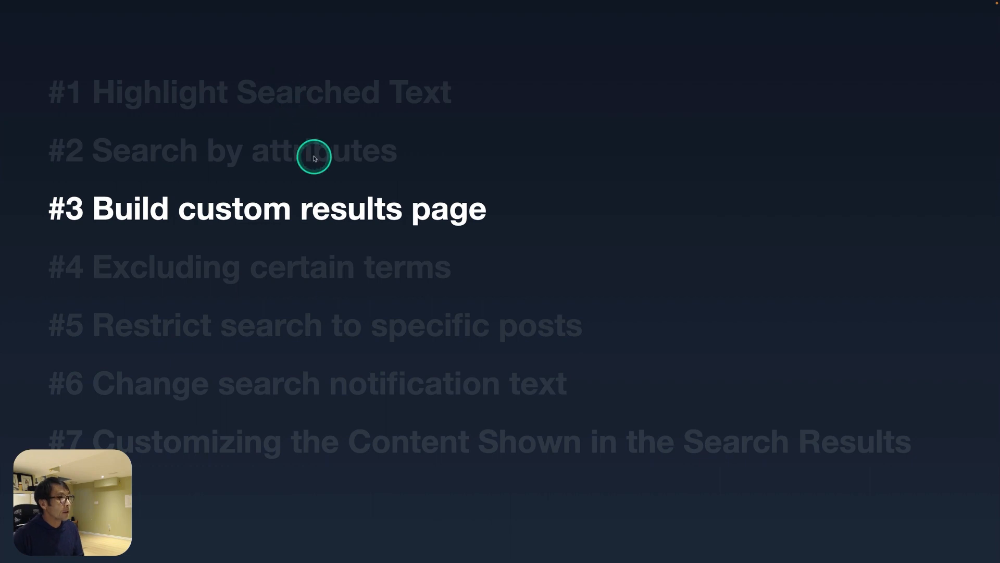
key("Escape")
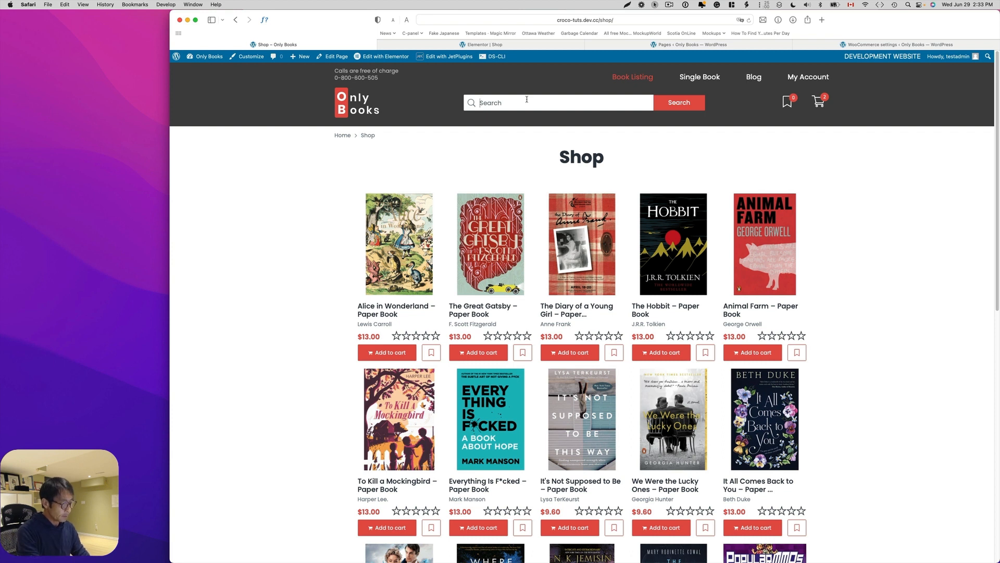
- Search the Shop page for "secret" and open the page with all results
type("secret")
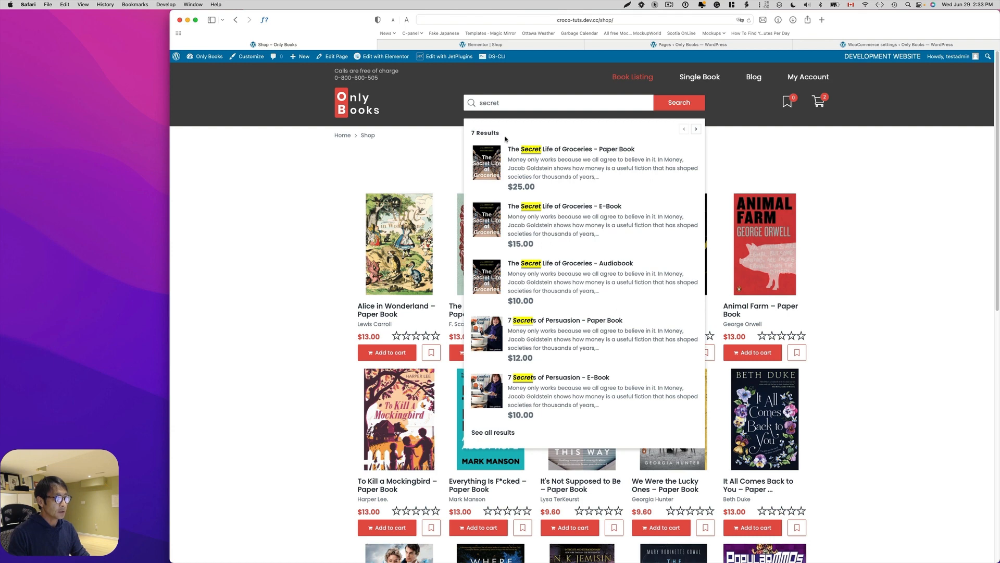
left_click(483, 435)
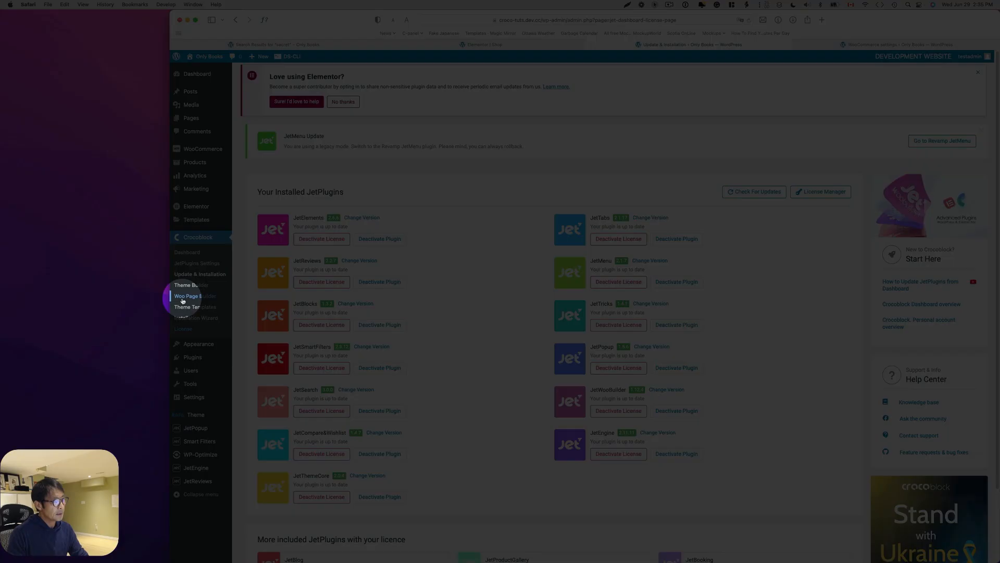
- Create an Archive Item template in Crocoblock's Woo Page Builder, named "Book search results template", using the third layout preset
left_click(207, 298)
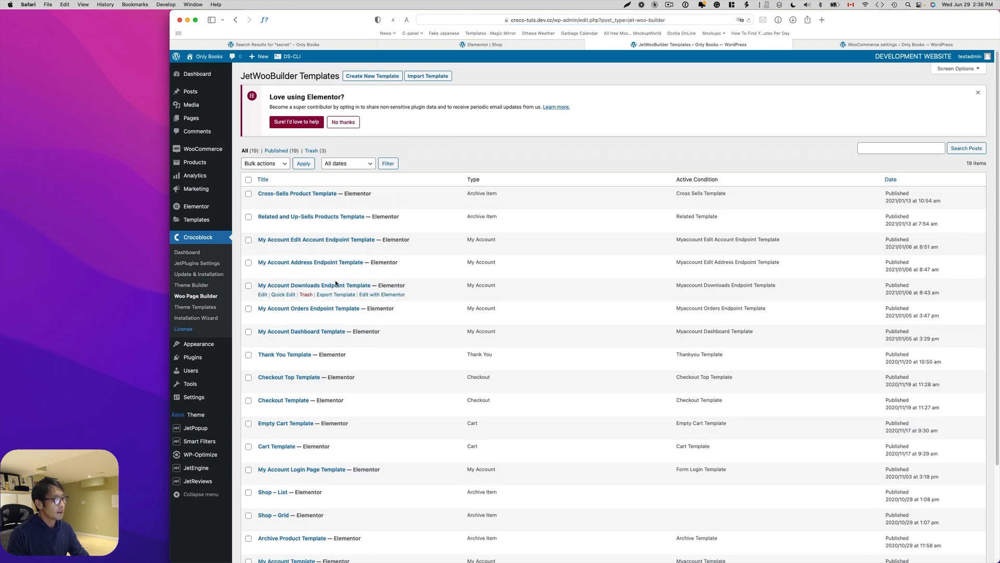
scroll(337, 282, "down", 3)
scroll(337, 283, "up", 3)
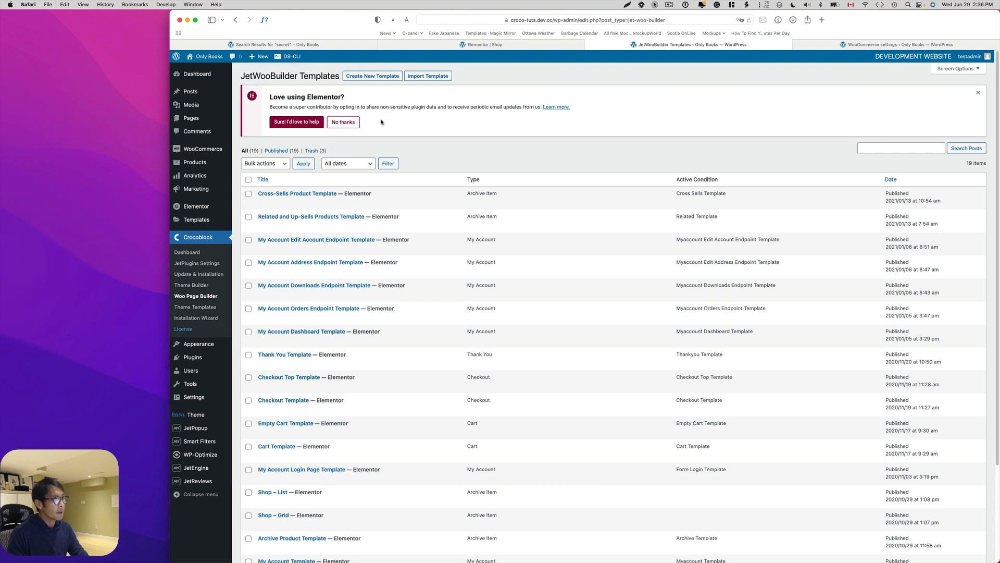
left_click(369, 78)
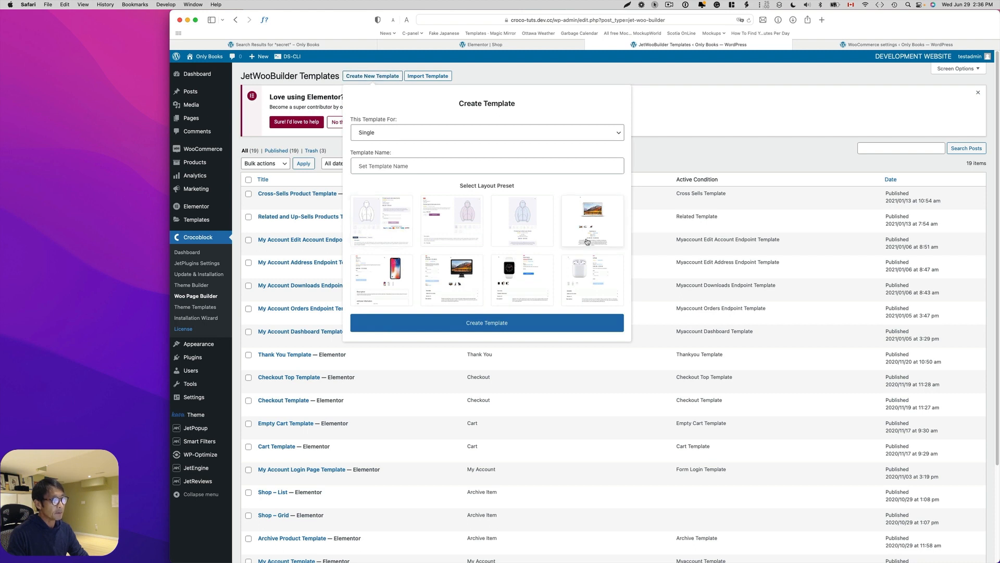
left_click(615, 134)
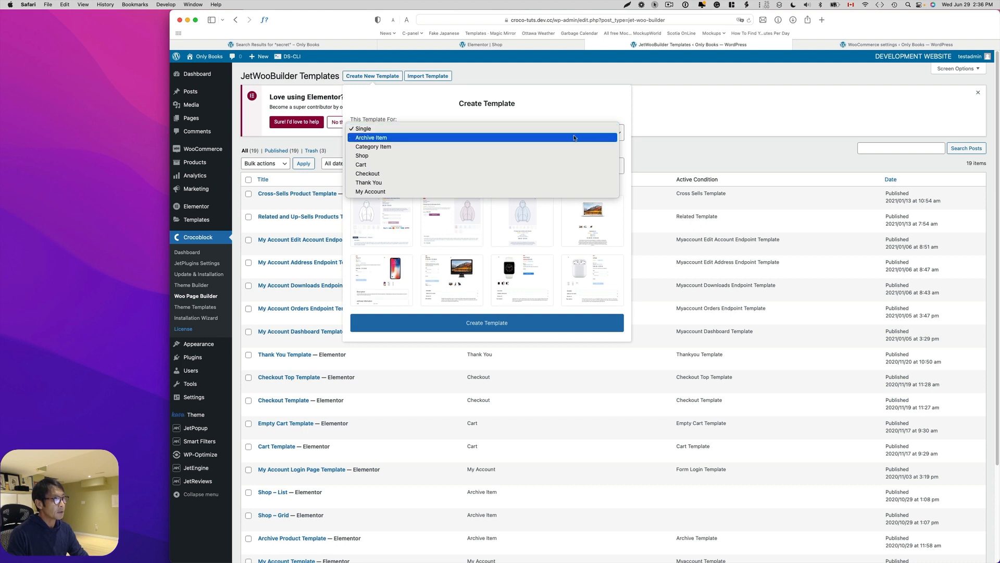
left_click(417, 138)
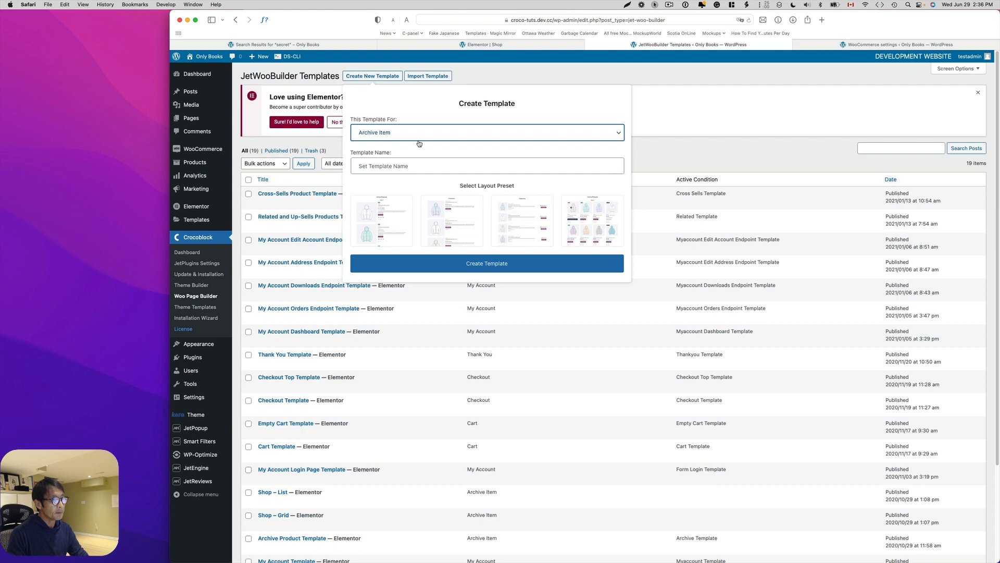
left_click(520, 219)
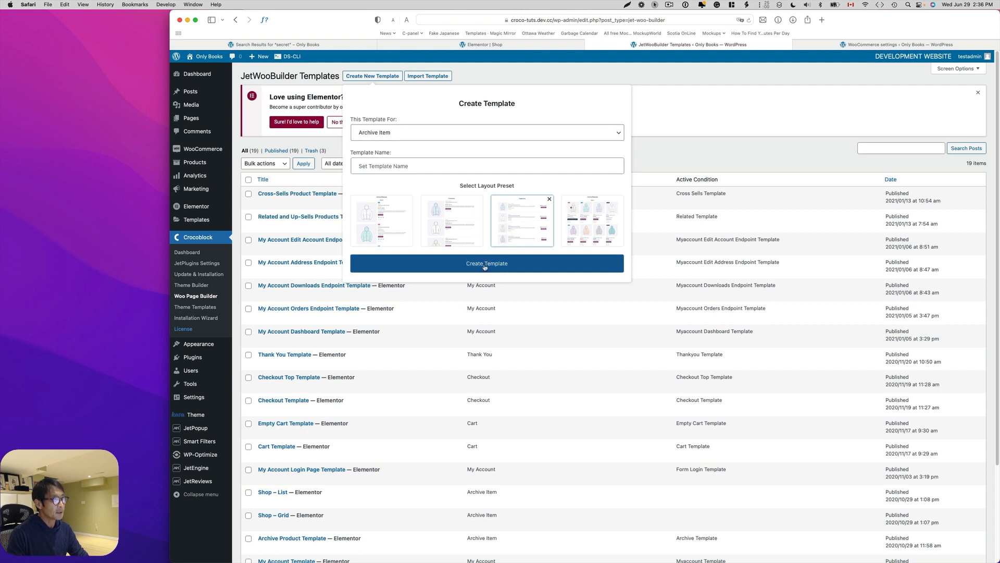
left_click(402, 165)
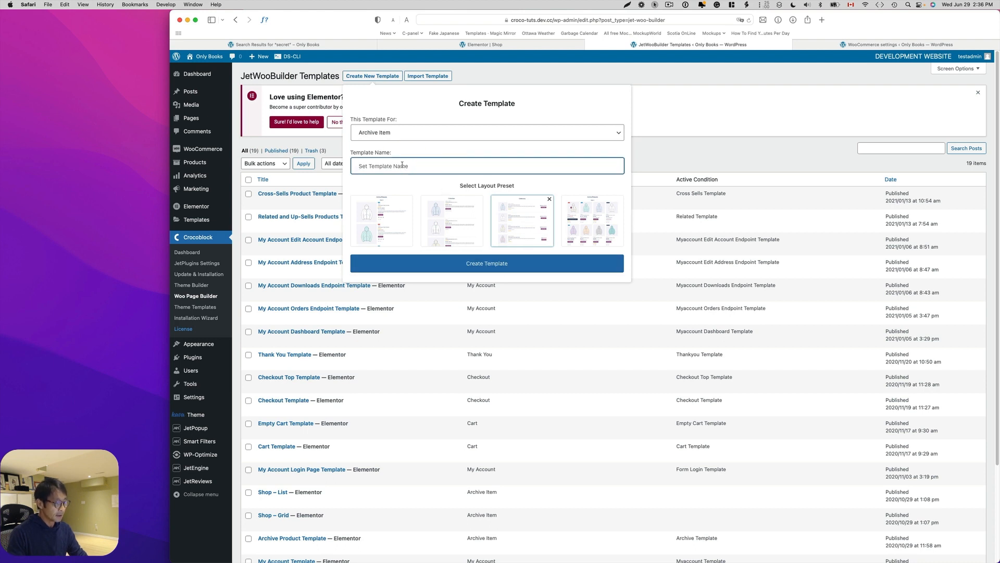
type("Book search re")
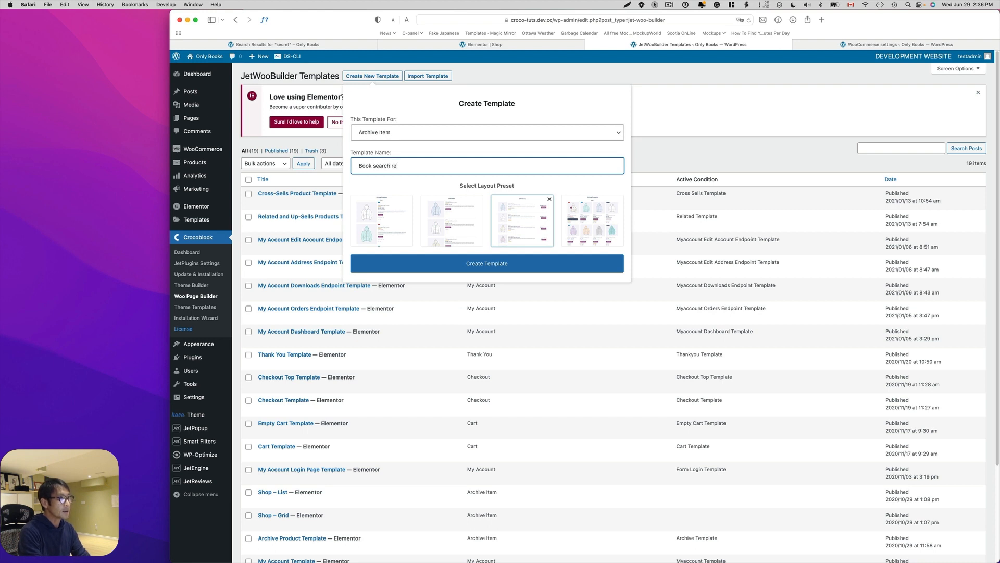
type("sults template")
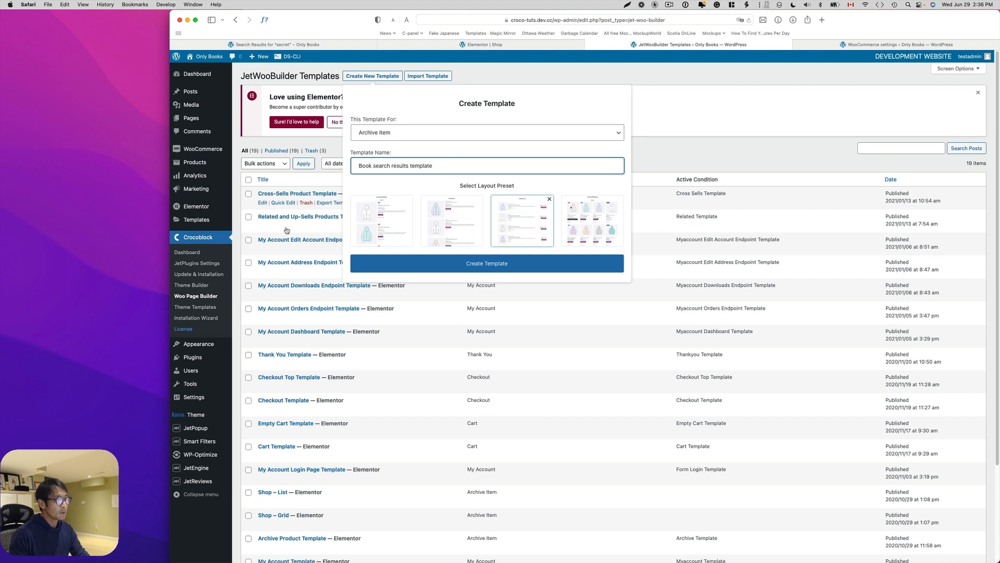
left_click(436, 262)
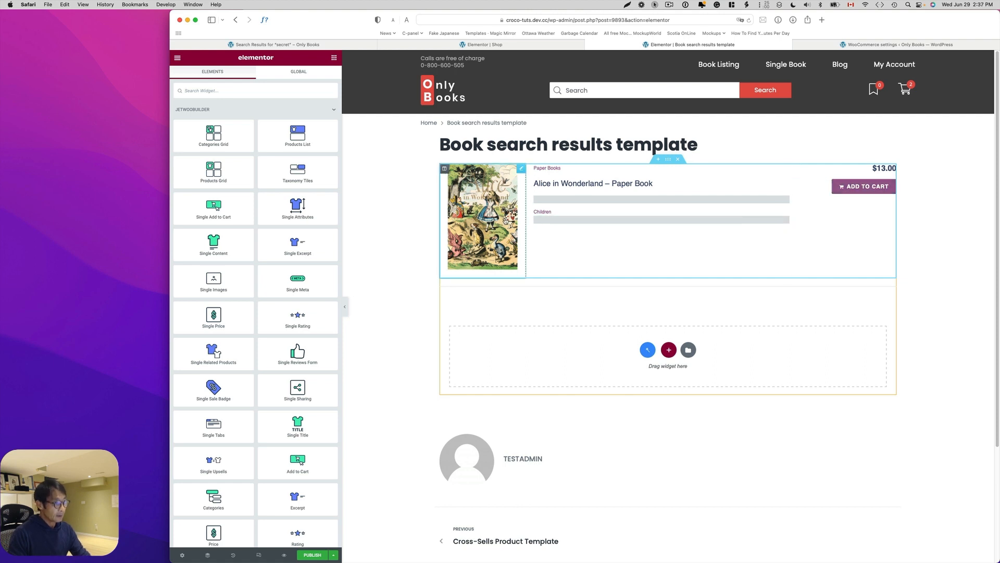
- Check the title widget's content settings and publish the Book search results template
left_click(577, 185)
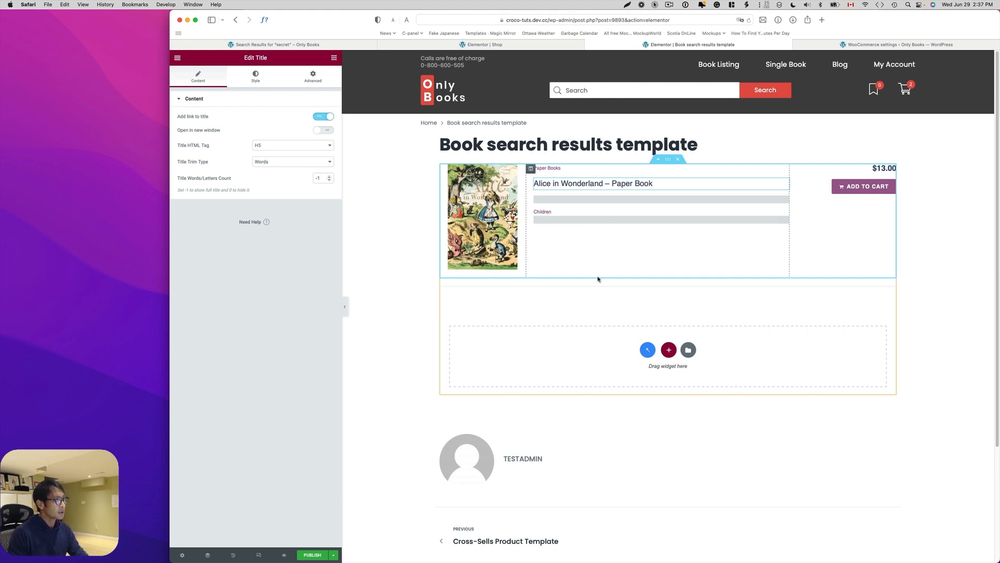
left_click(311, 555)
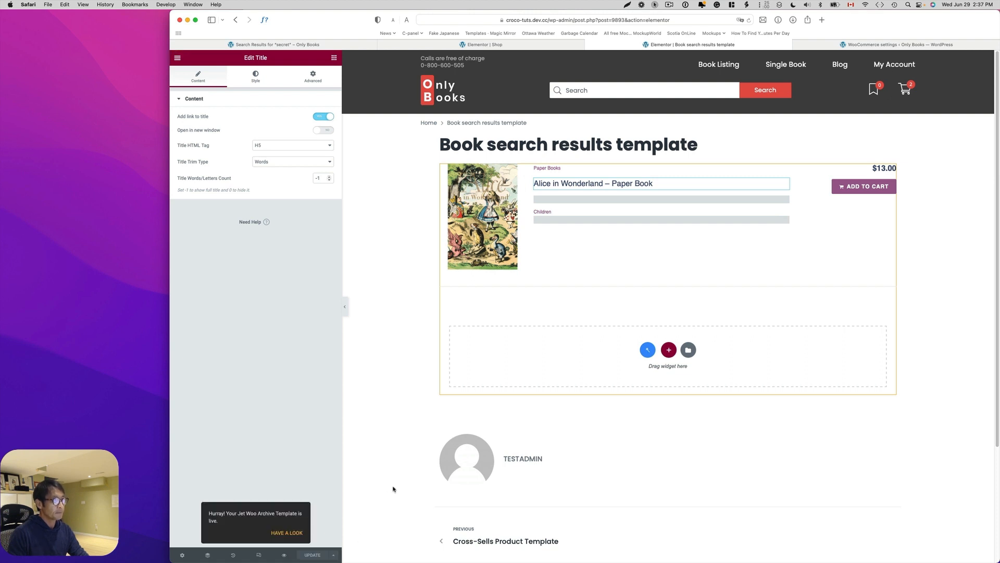
- Return to the WordPress dashboard and open the Woo Page Builder template list to check the new template's active condition
key("super+e")
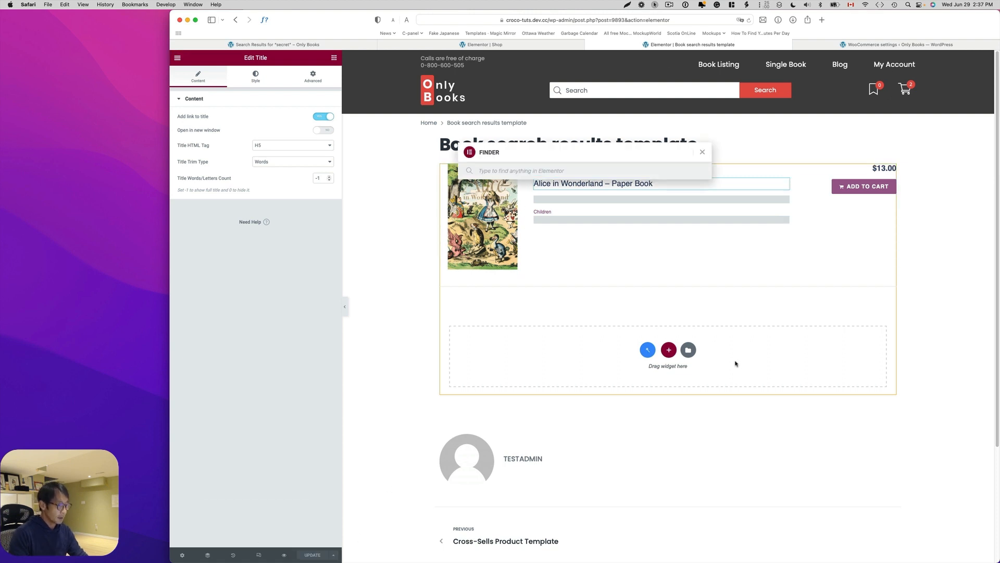
type("dash")
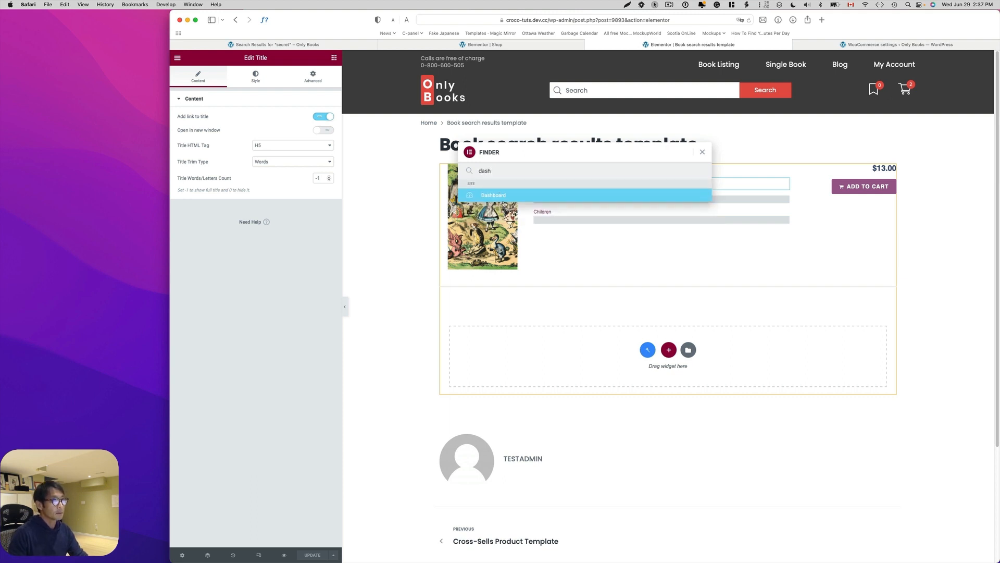
left_click(503, 196)
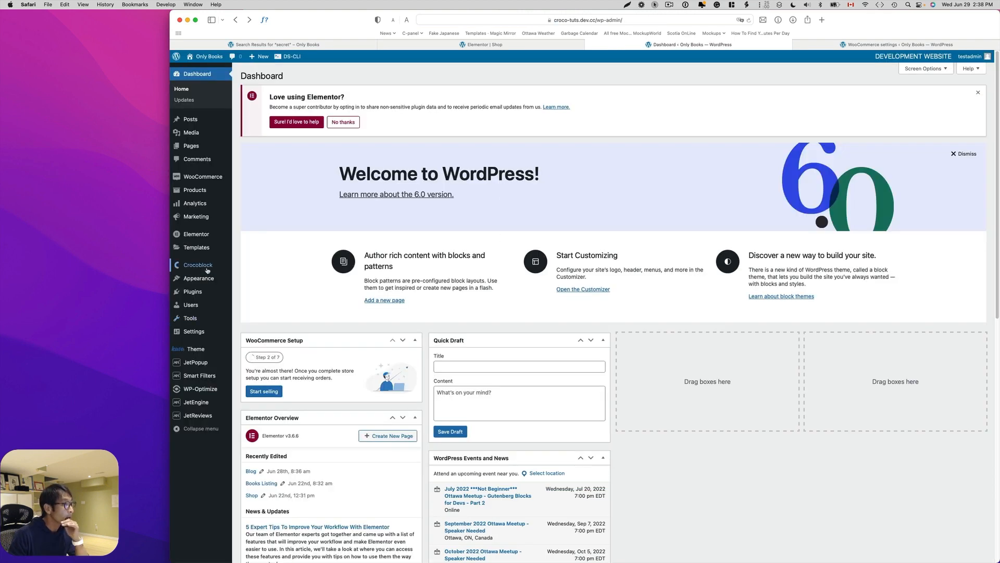
left_click(208, 267)
left_click(194, 297)
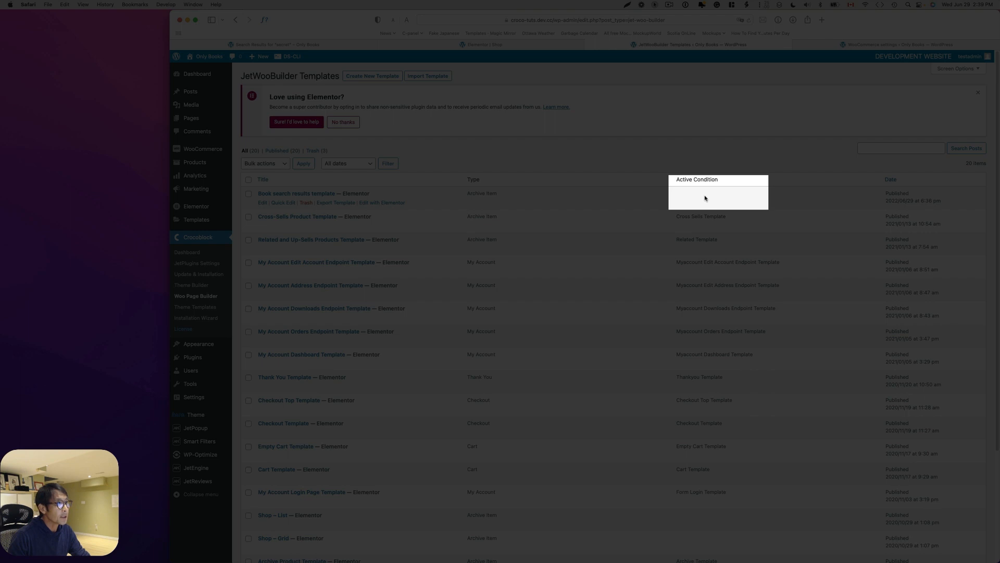
- In WooCommerce's JetWooBuilder settings, set the Search Page Template to "Book search results template" and save the changes
mouse_move(197, 152)
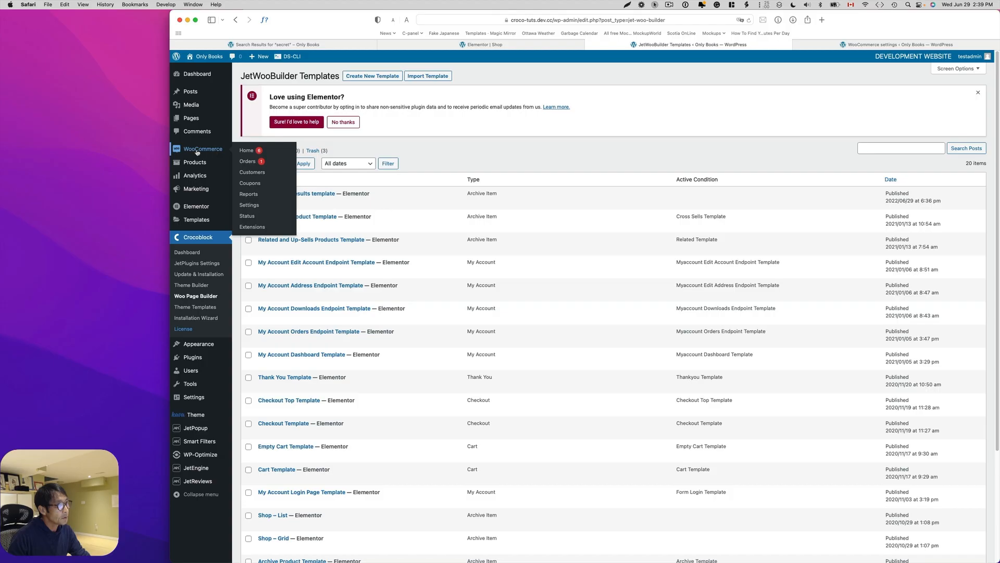
left_click(250, 207)
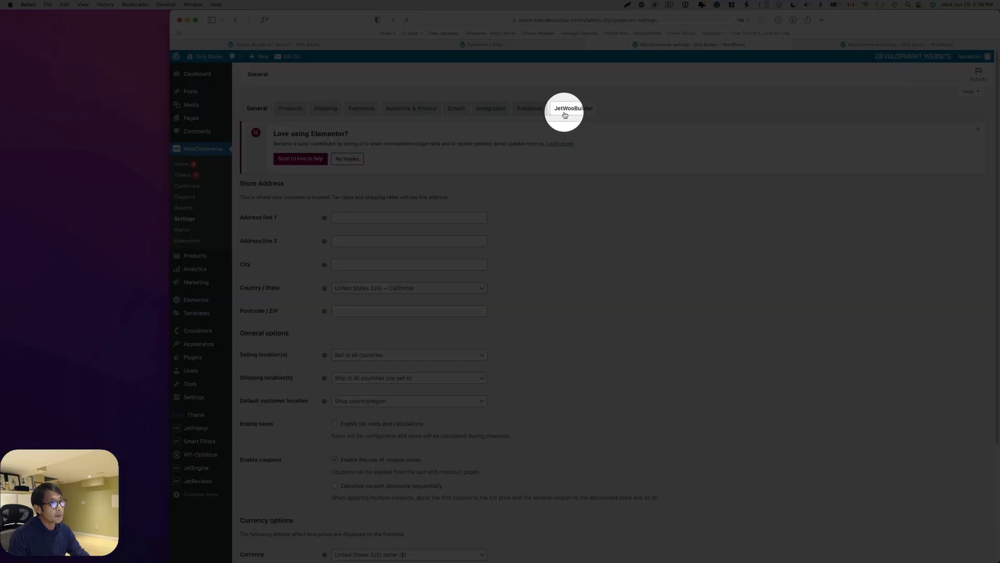
left_click(572, 112)
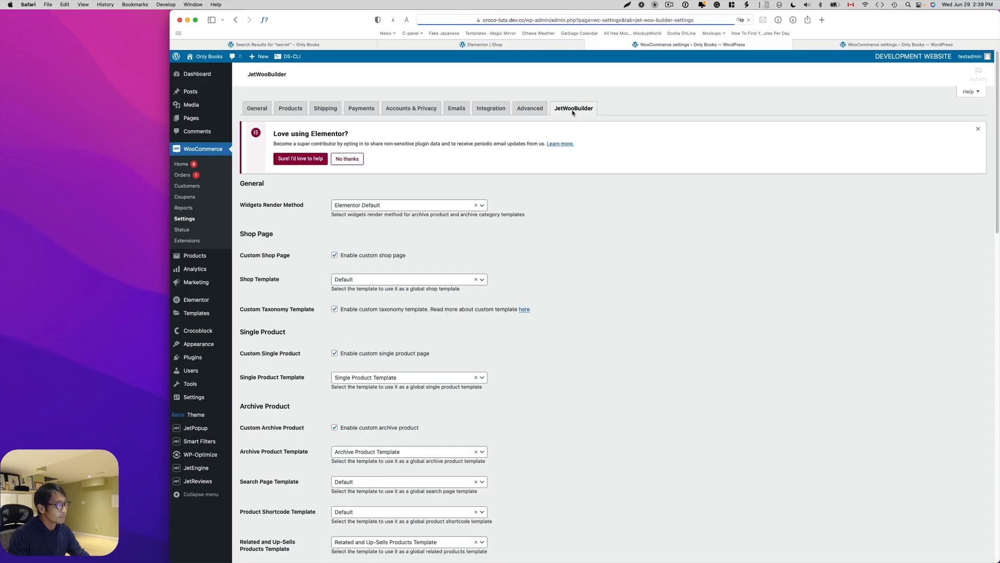
scroll(570, 245, "down", 5)
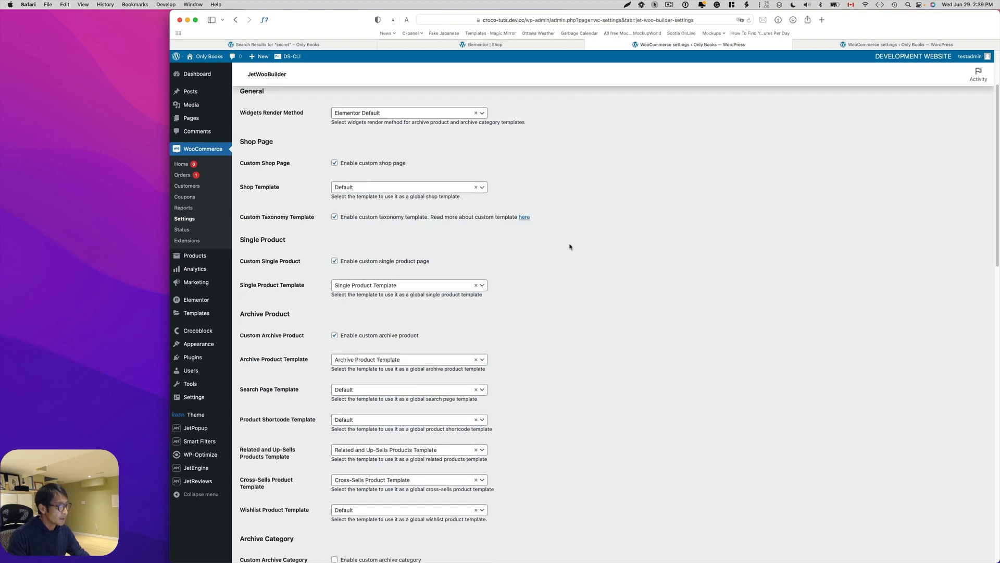
scroll(570, 246, "down", 3)
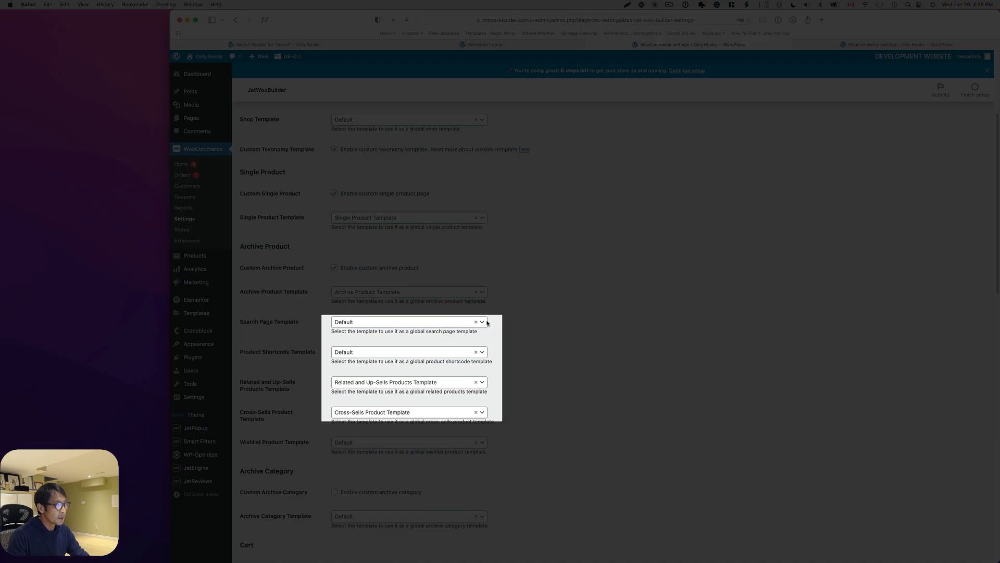
left_click(483, 323)
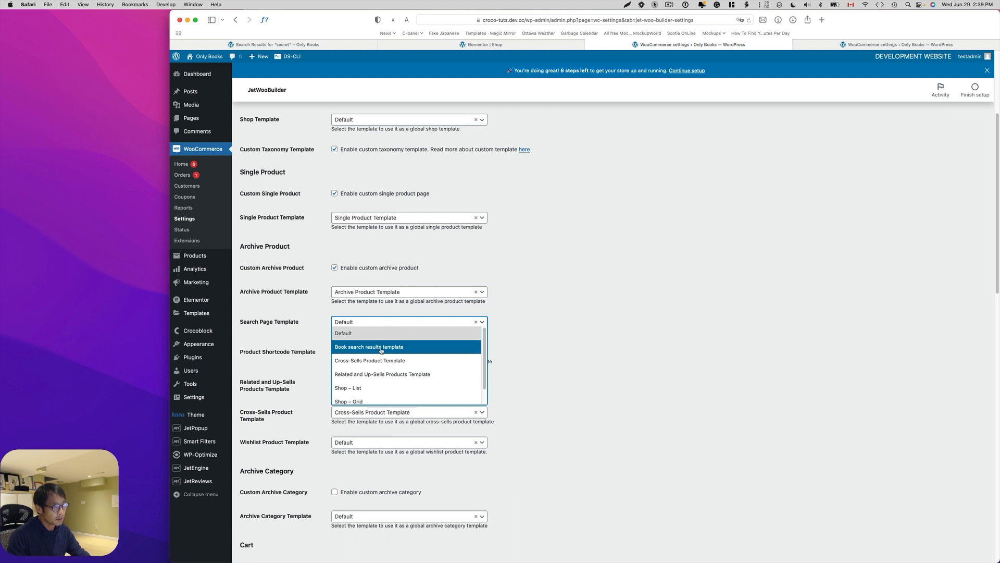
left_click(381, 349)
scroll(531, 336, "down", 10)
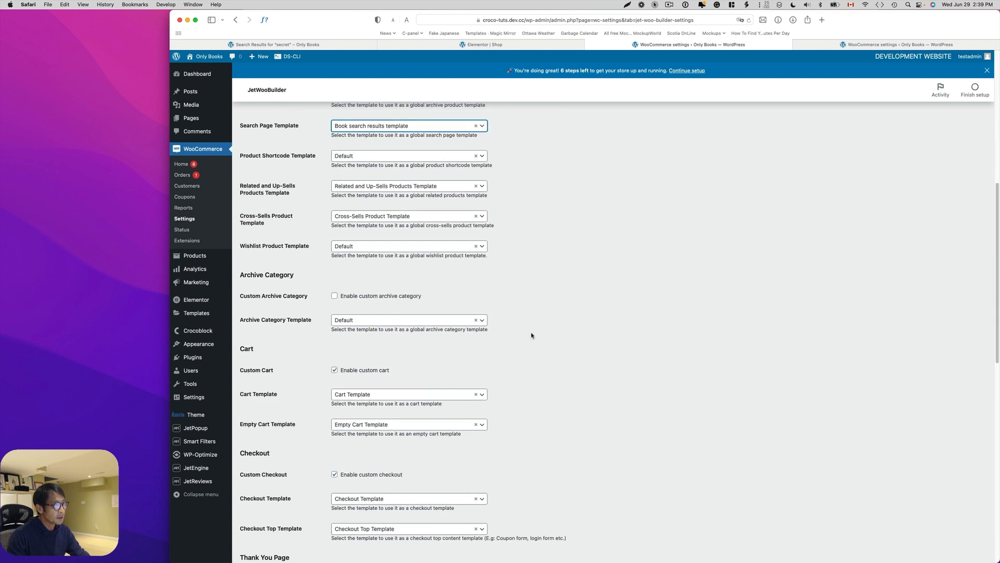
scroll(545, 337, "down", 10)
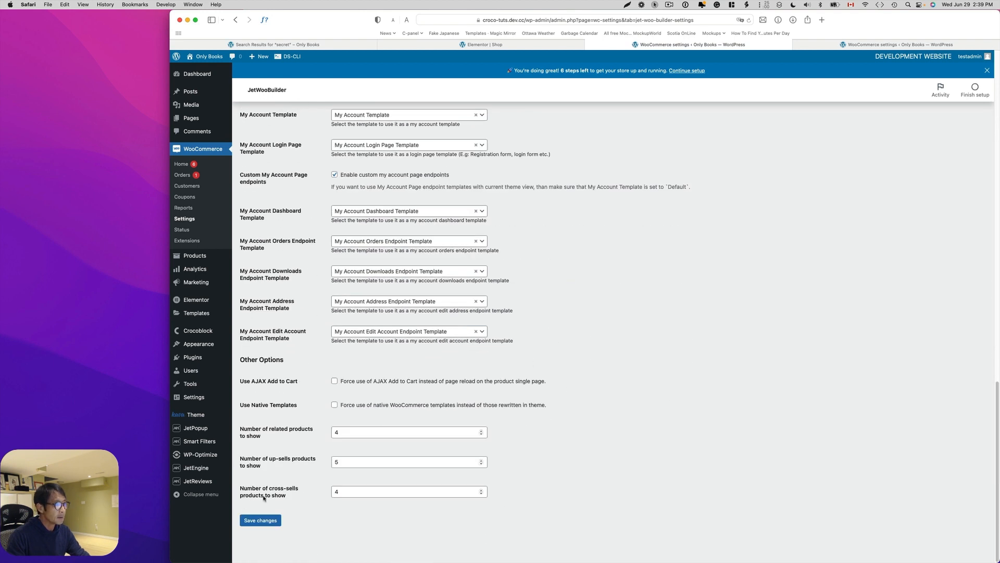
left_click(261, 521)
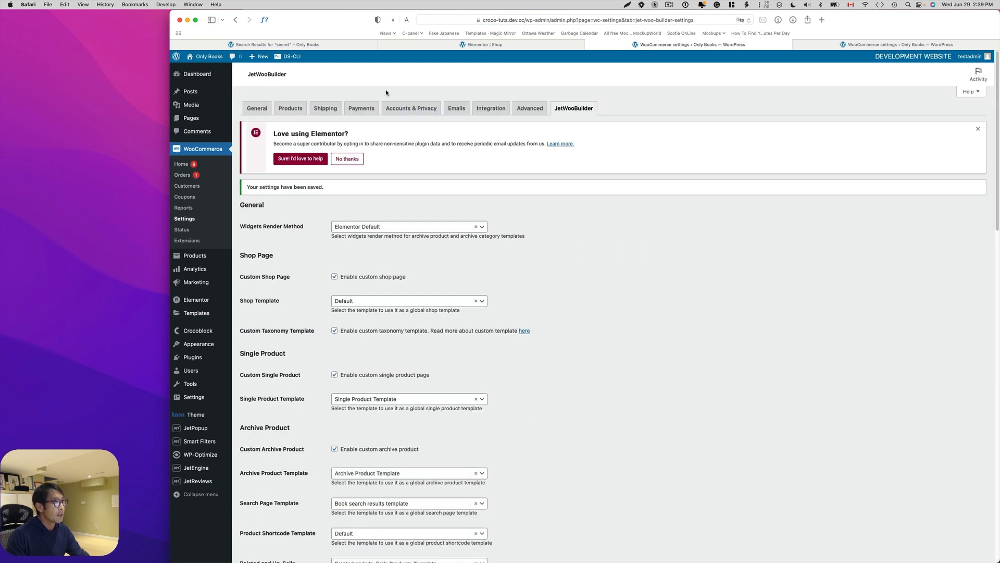
- Reload the storefront search results page for "secret" to check the newly assigned template
left_click(341, 44)
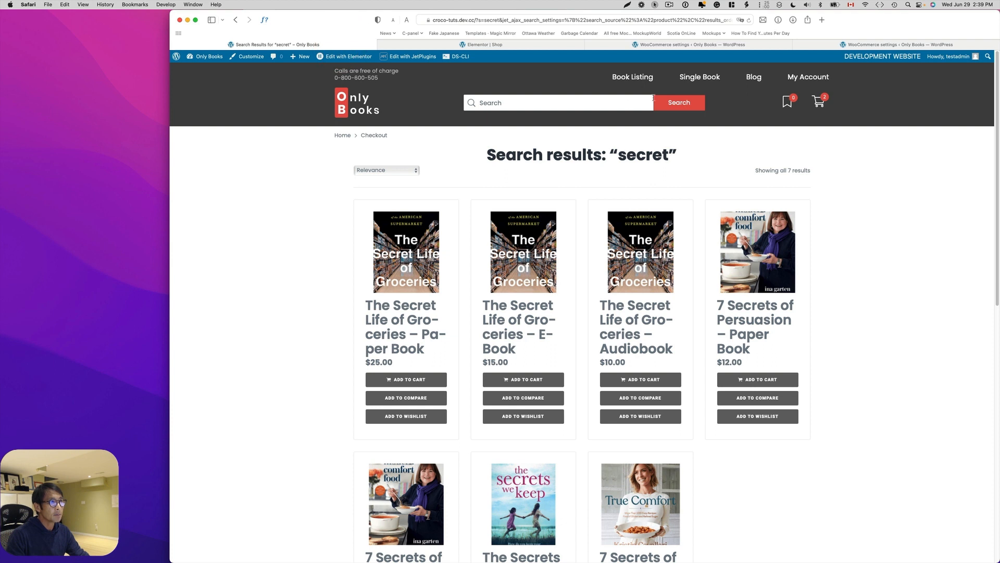
left_click(749, 20)
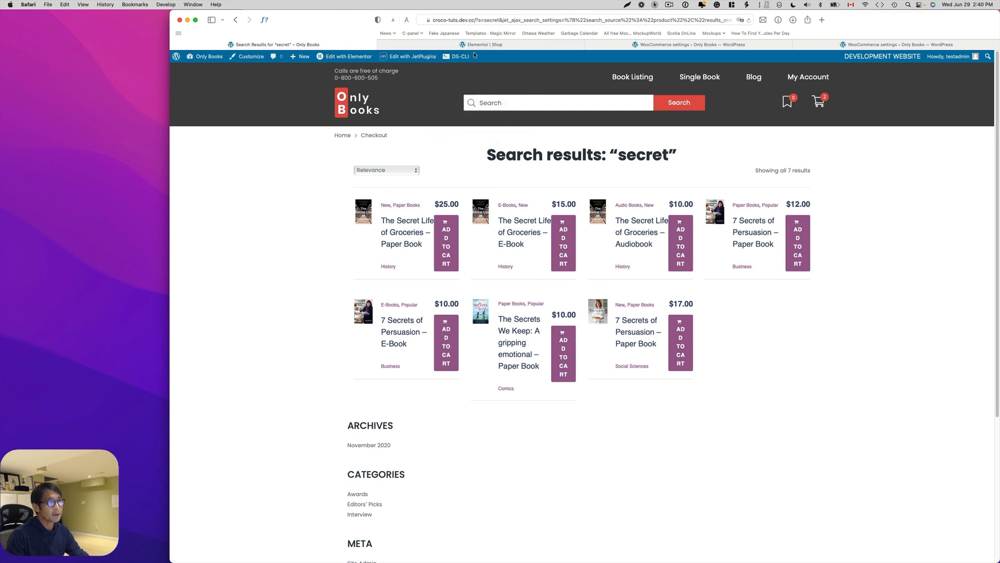
- Open the Book search results template in Elementor from Crocoblock's Woo Page Builder template list
left_click(605, 45)
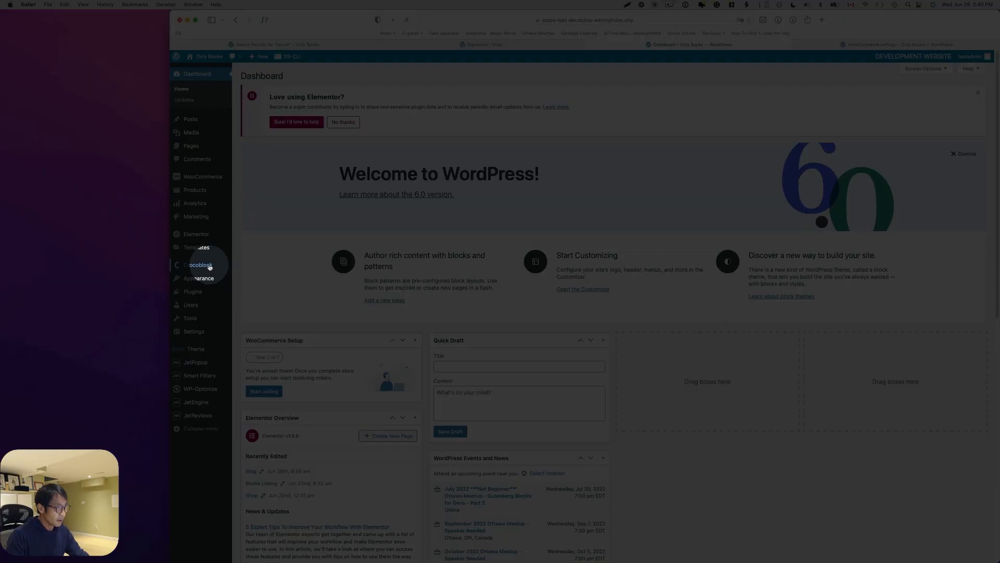
mouse_move(212, 267)
left_click(265, 311)
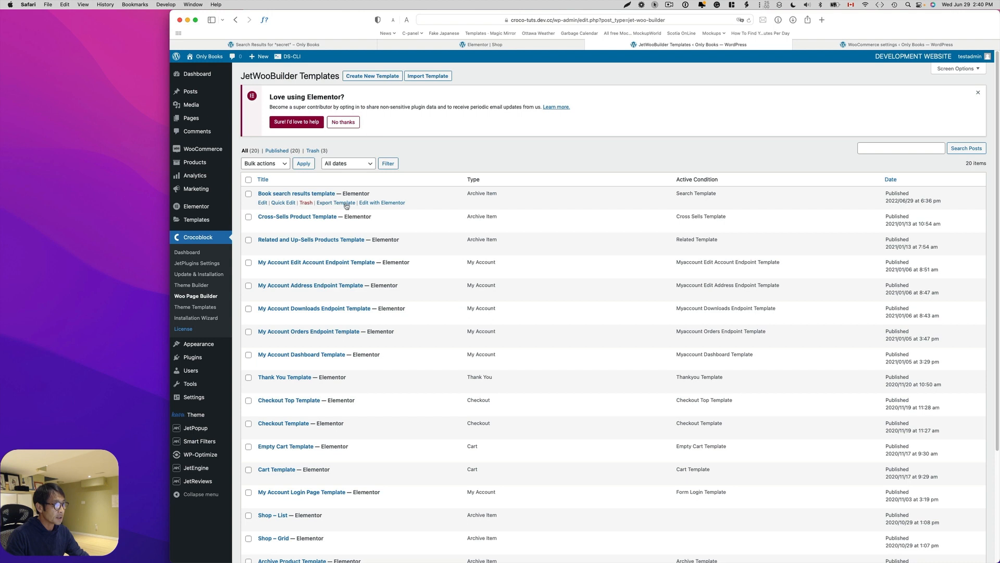
left_click(371, 203)
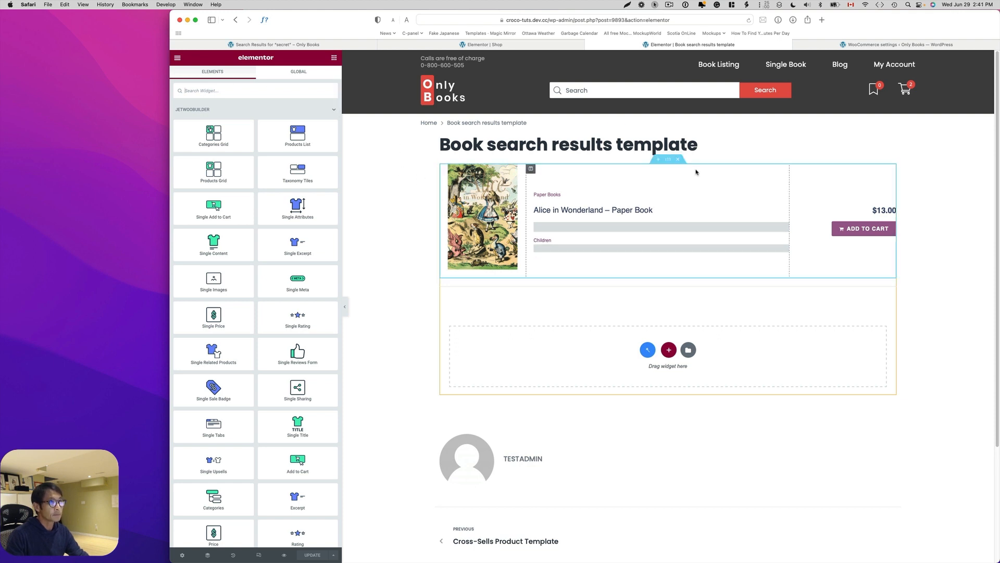
- In the template settings, enable the custom columns count, set Template Columns to 1 and update the template
left_click(668, 159)
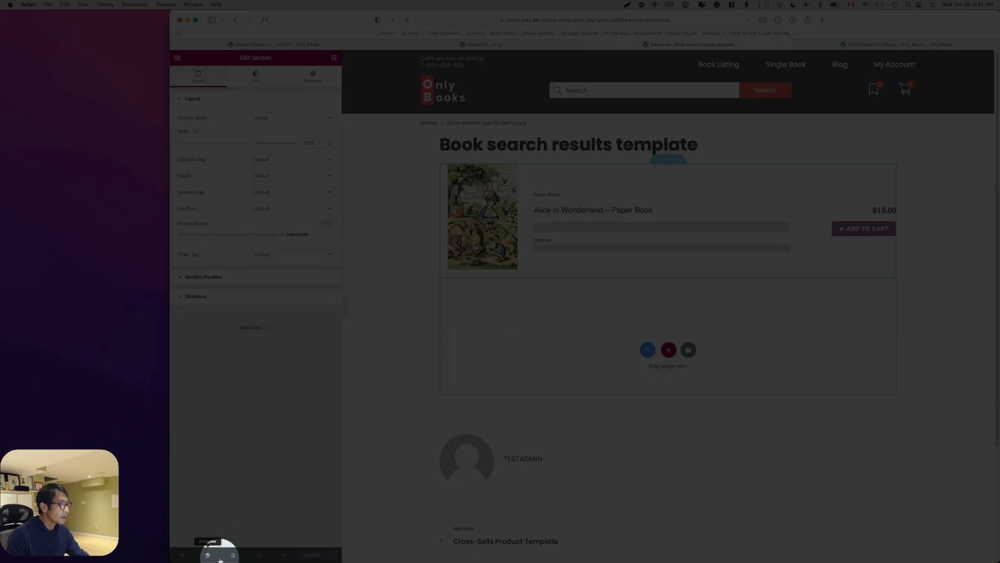
left_click(182, 555)
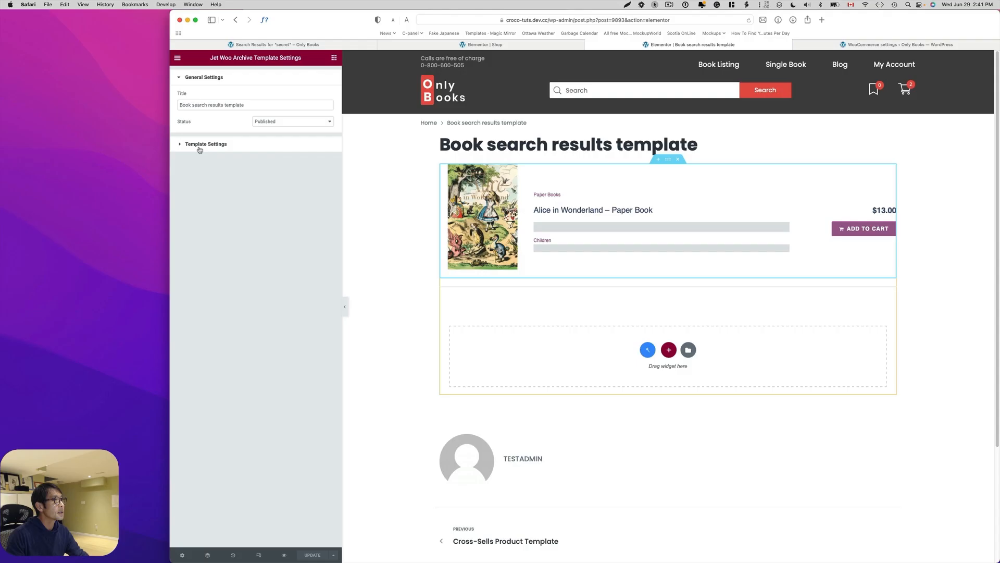
left_click(197, 143)
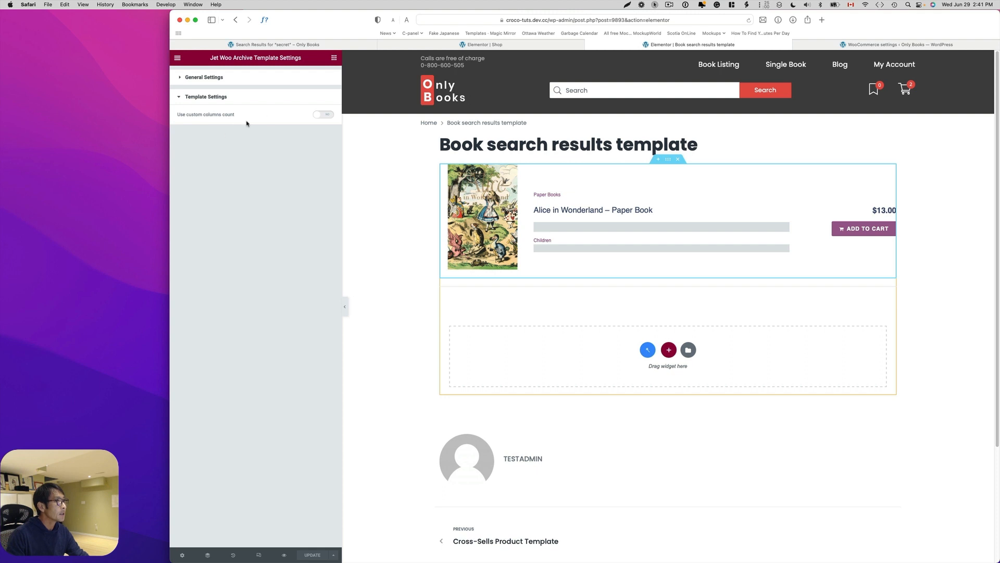
left_click(324, 115)
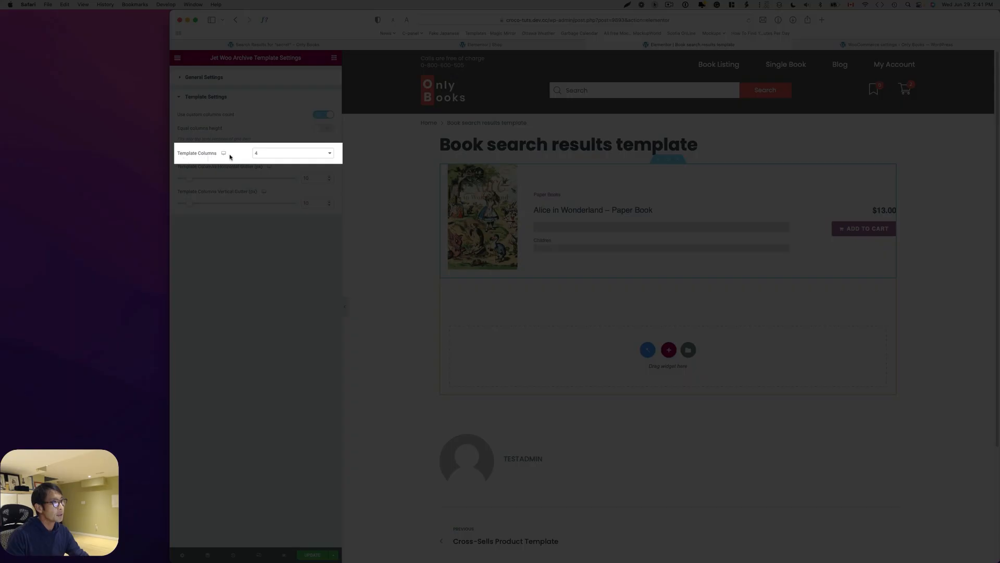
left_click(283, 158)
left_click(278, 128)
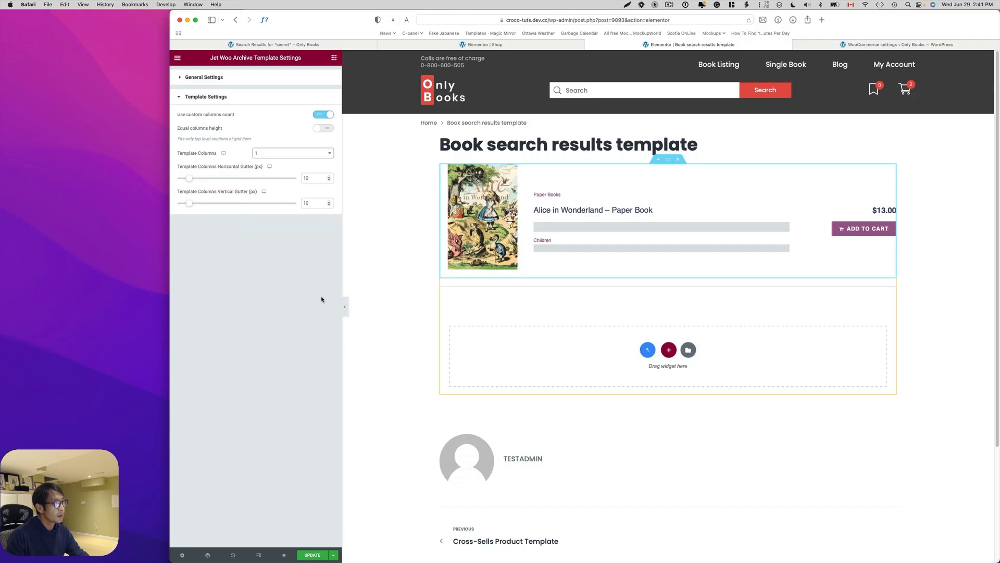
left_click(318, 552)
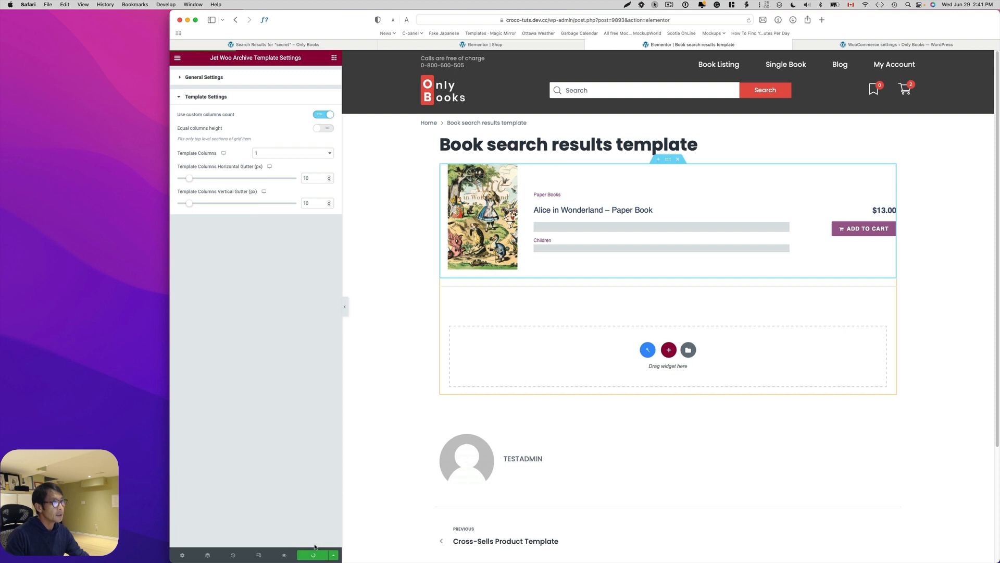
- Reload the "secret" search results page and review the product listing's layout
left_click(274, 47)
left_click(748, 21)
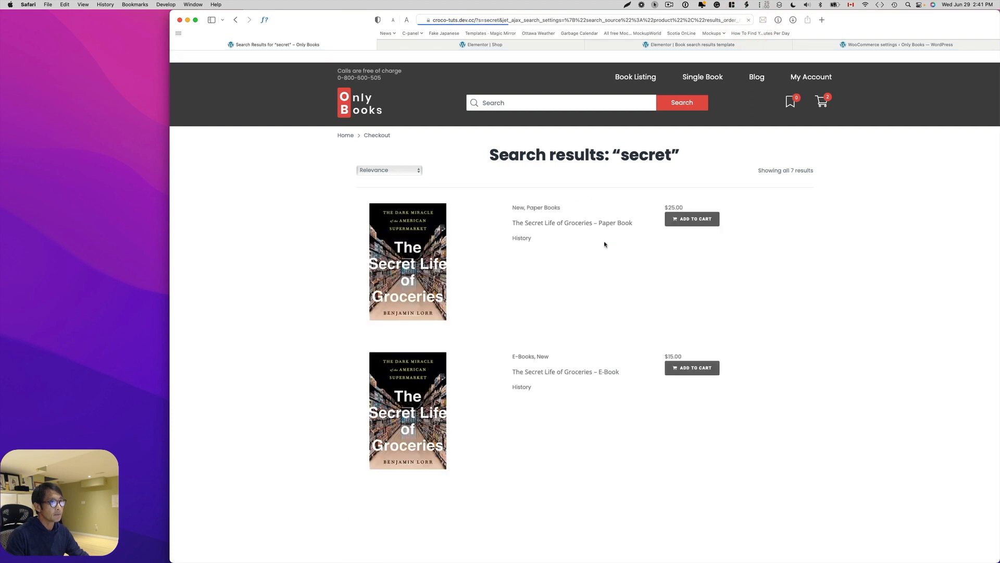
scroll(657, 394, "down", 5)
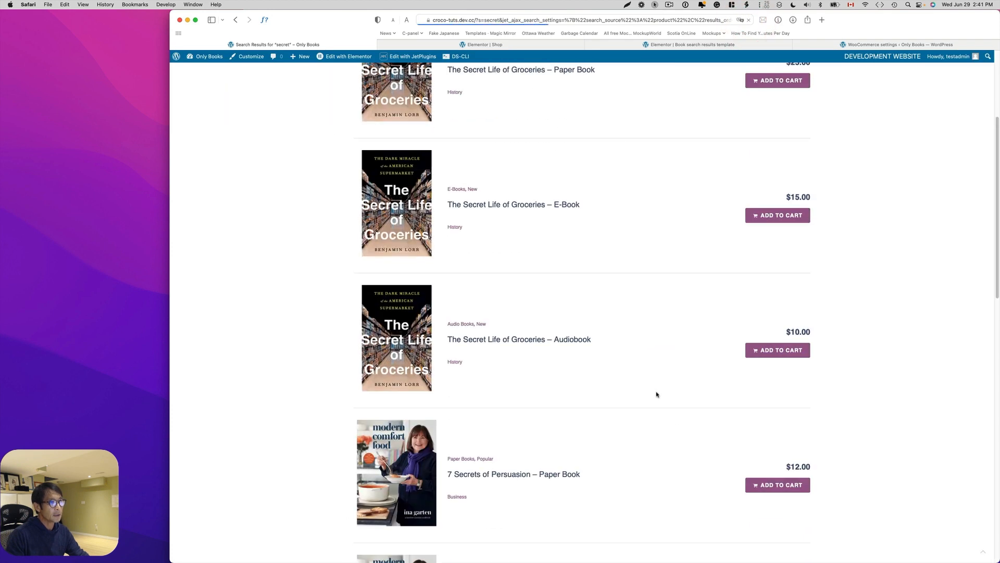
scroll(657, 394, "down", 3)
scroll(656, 394, "down", 7)
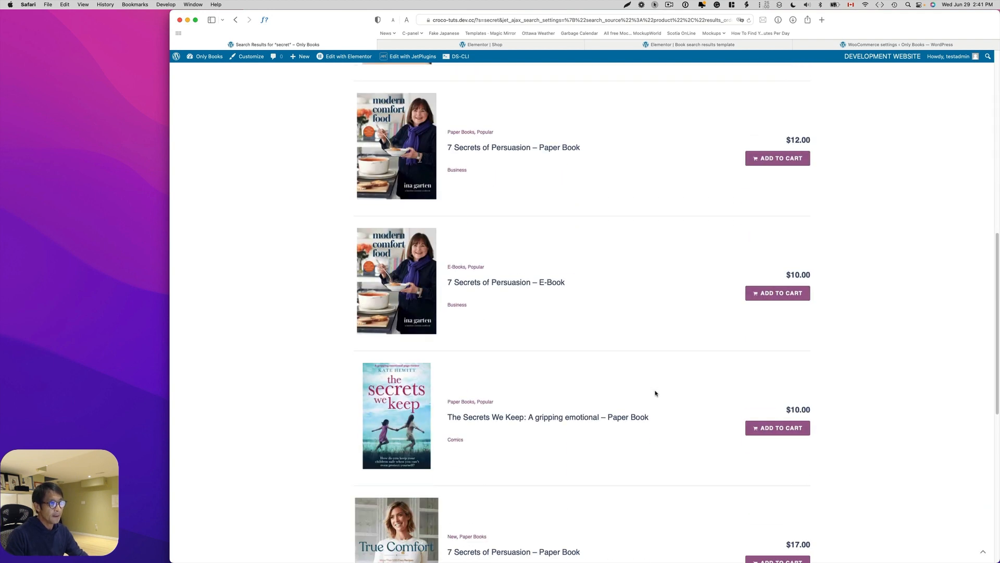
scroll(651, 392, "up", 5)
scroll(634, 390, "up", 5)
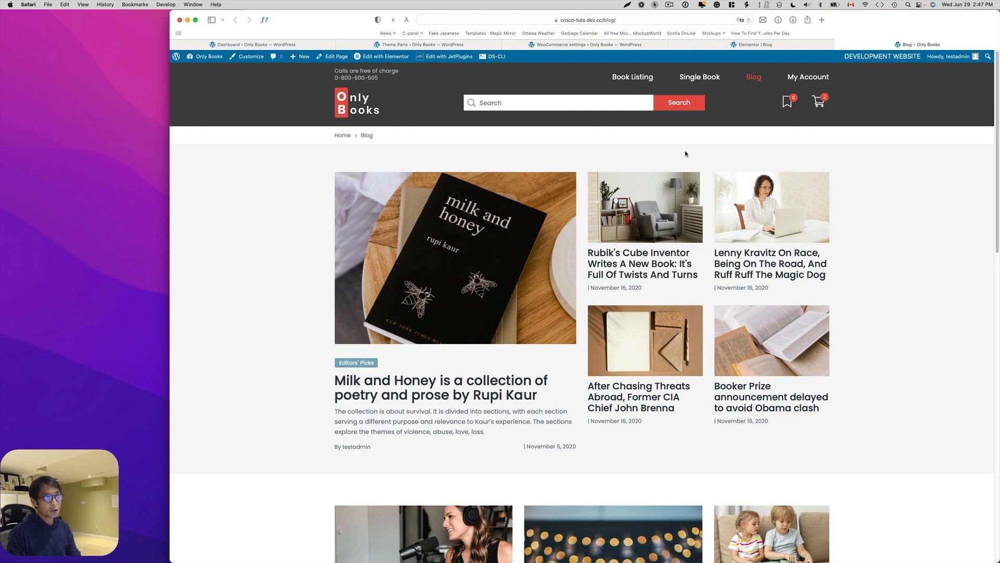
- Add an Ajax Search widget to the Blog page in Elementor, directly above the four-post grid beside the featured post
left_click(734, 44)
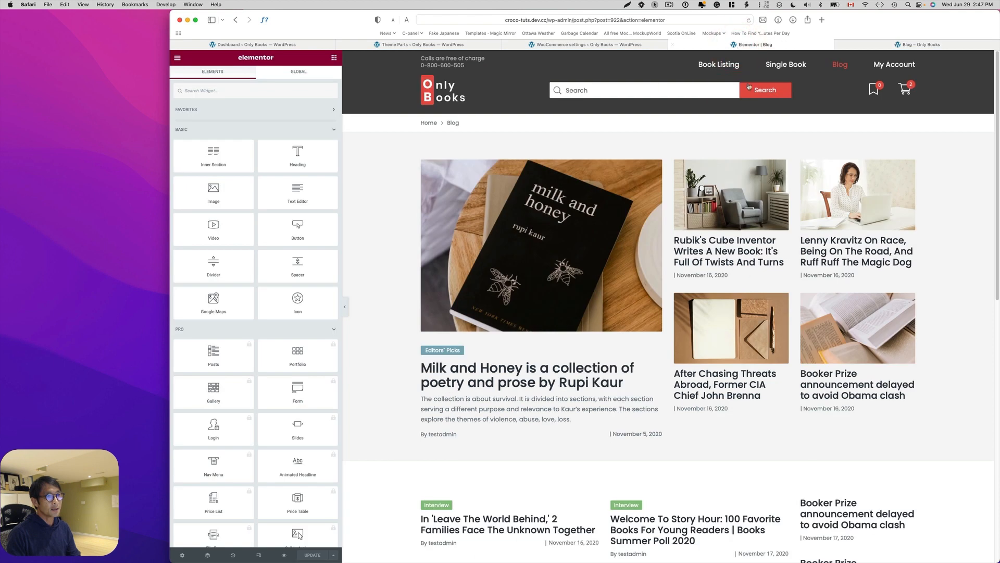
left_click(252, 90)
type("a")
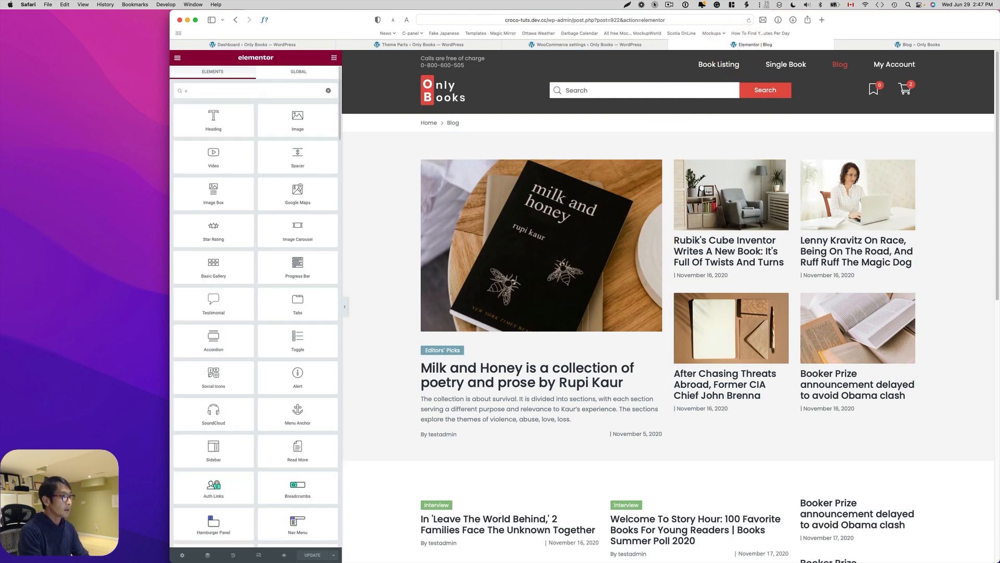
type("j")
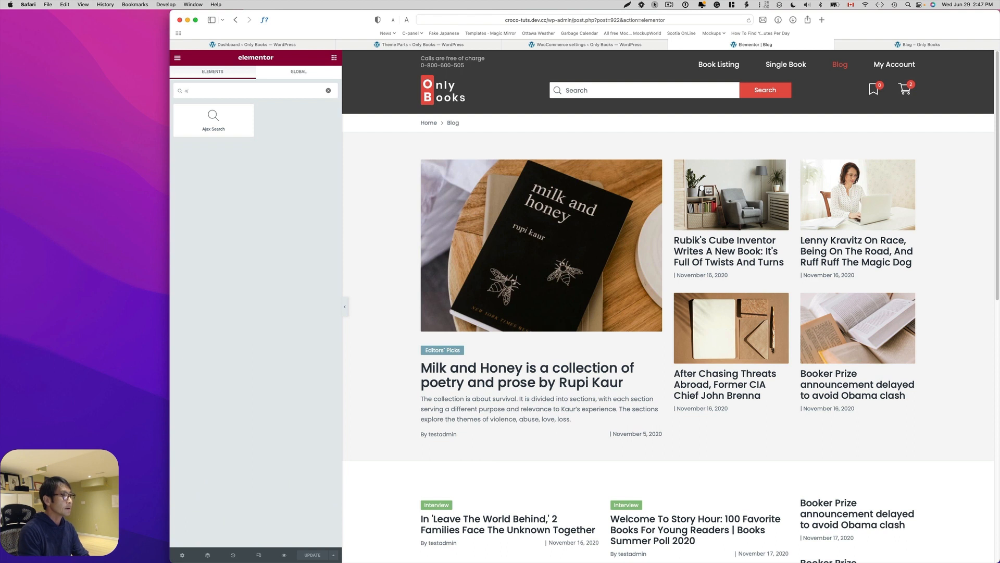
left_click_drag(213, 121, 694, 169)
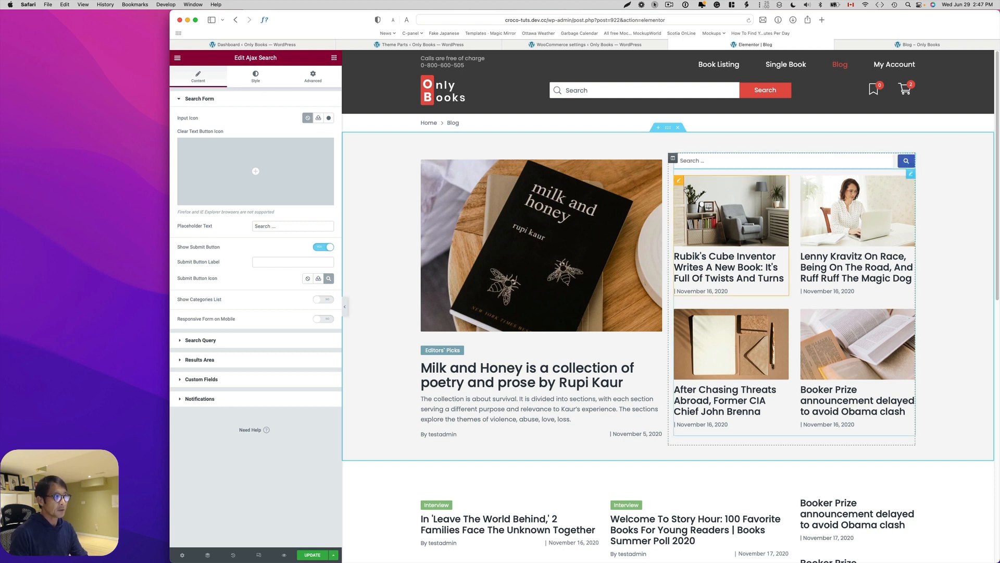
- Set the Ajax Search widget's search query source to Posts
left_click(201, 340)
left_click(193, 169)
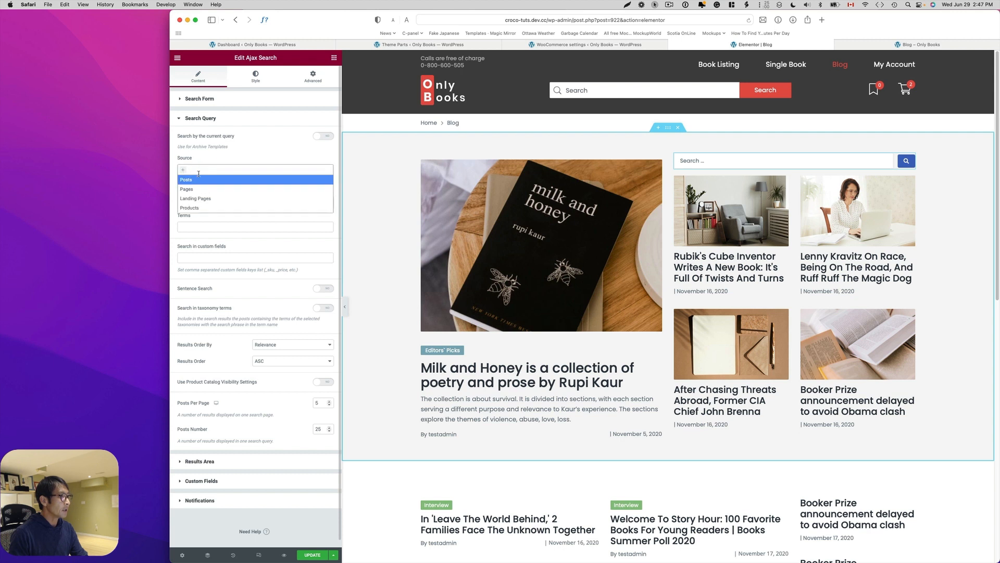
left_click(195, 180)
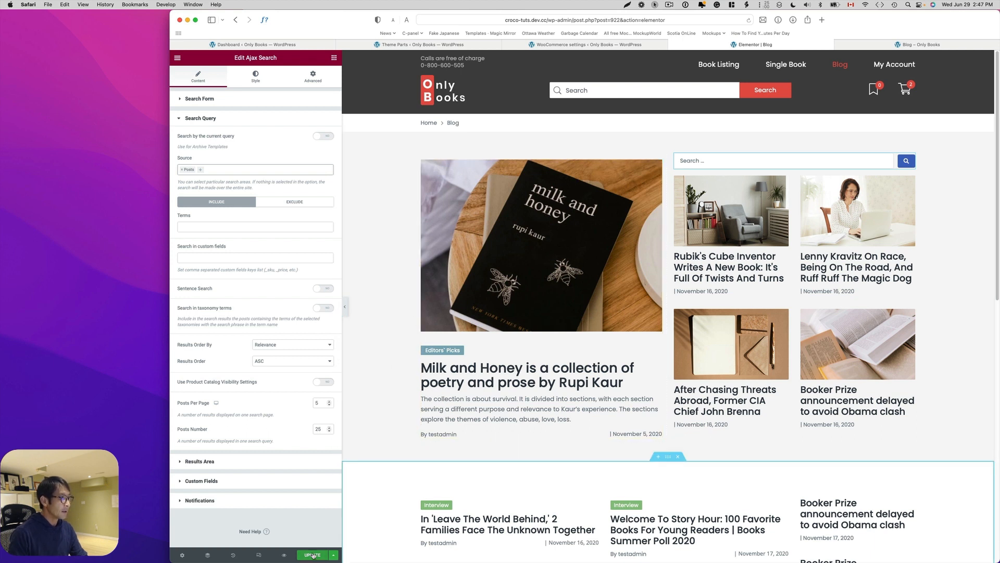
- Enable Highlight Searched Text in the widget's results area and update the Blog page
left_click(197, 119)
left_click(196, 138)
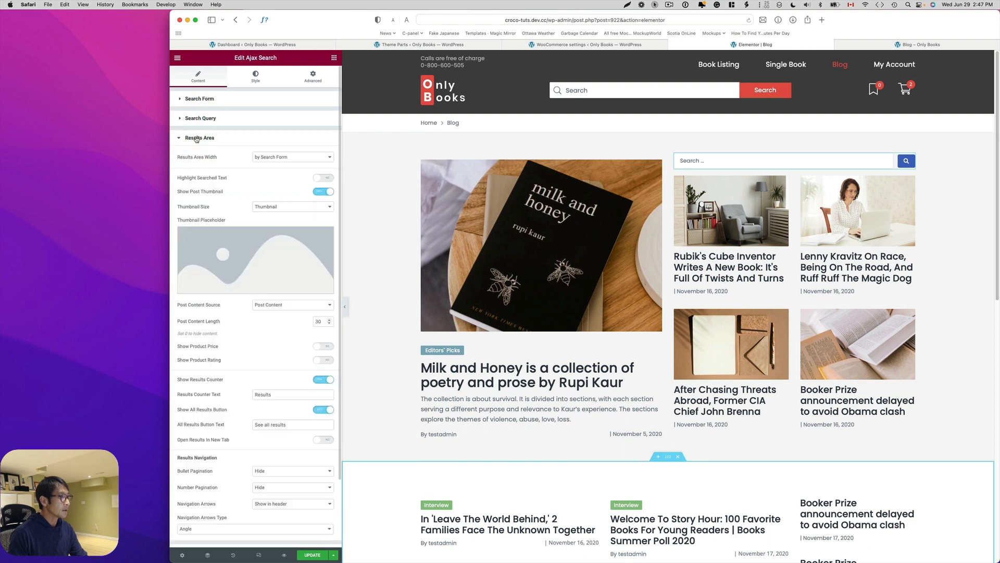
left_click(324, 178)
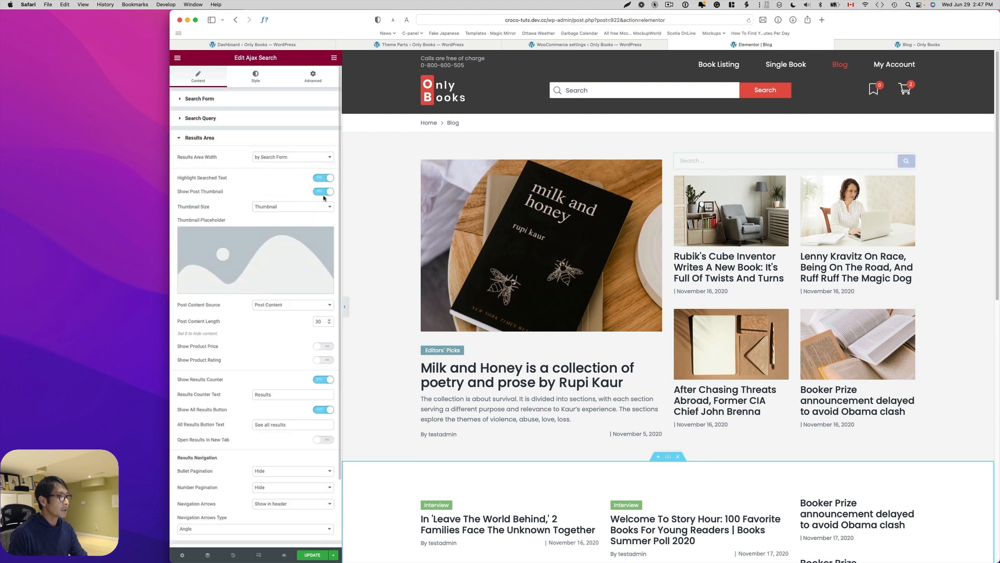
left_click(312, 557)
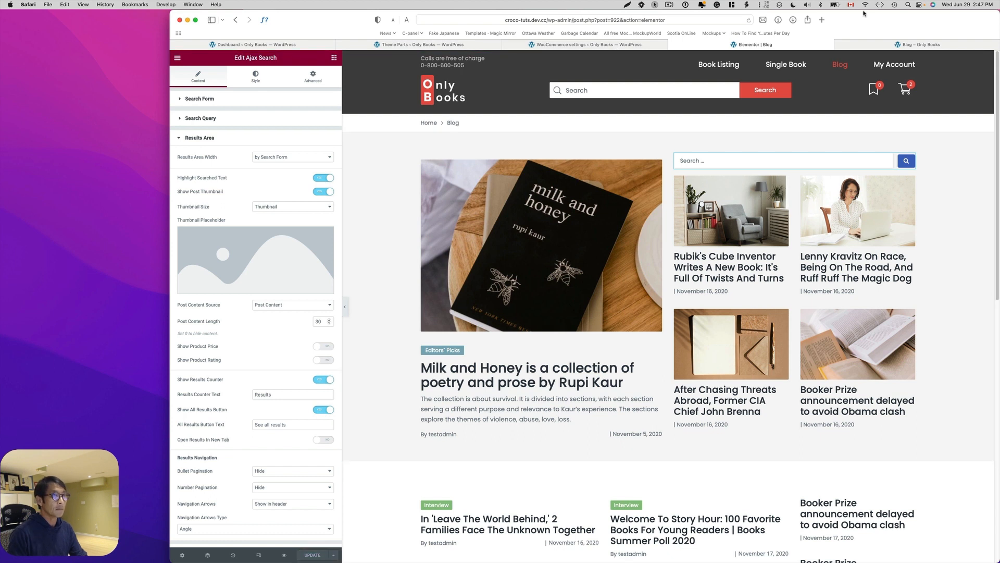
- Reload the live Blog page and test the new post search with "book"
left_click(901, 44)
left_click(748, 21)
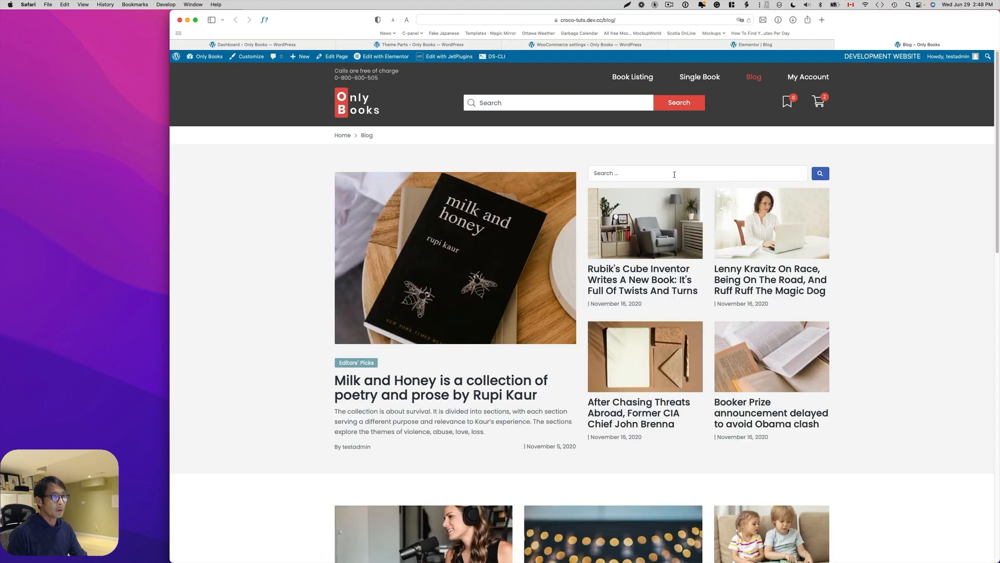
left_click(671, 173)
type("book")
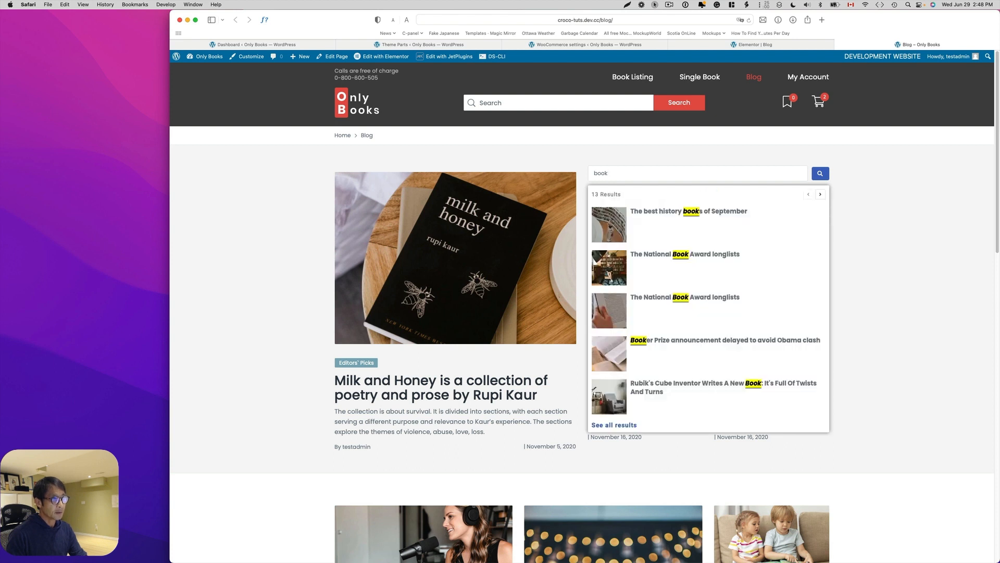
- Open all results for "book" and review the default post search results page
left_click(624, 426)
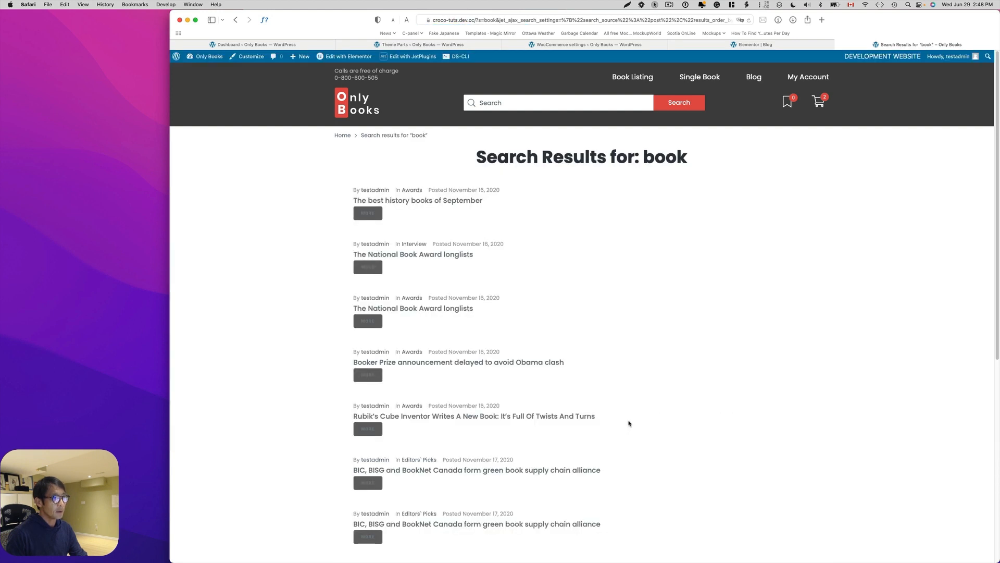
scroll(620, 409, "down", 2)
scroll(620, 409, "up", 2)
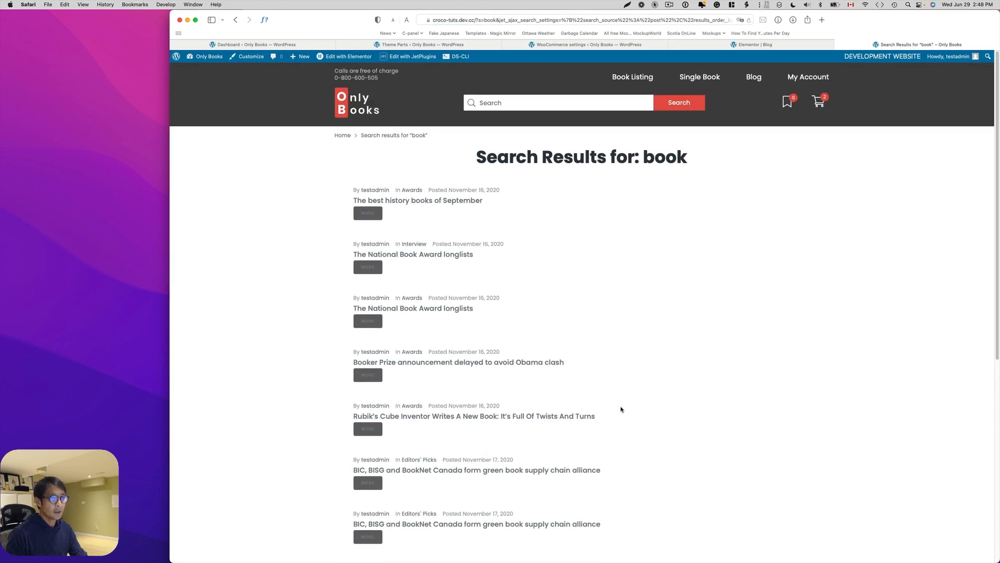
scroll(621, 409, "down", 4)
scroll(620, 408, "up", 2)
scroll(620, 408, "up", 2)
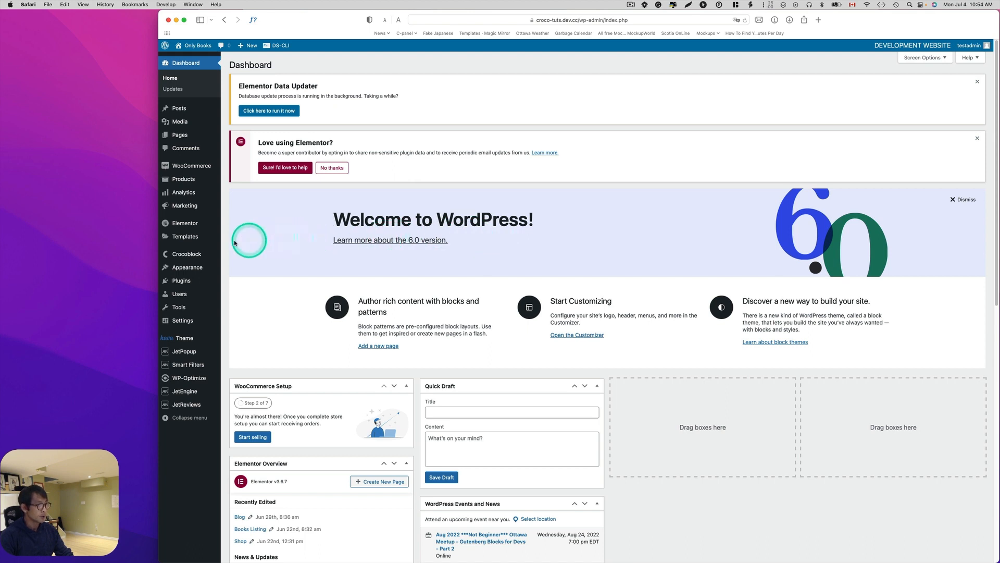
- View Crocoblock's Theme Builder and check the installed JetThemeCore version under Update & Installation
mouse_move(196, 254)
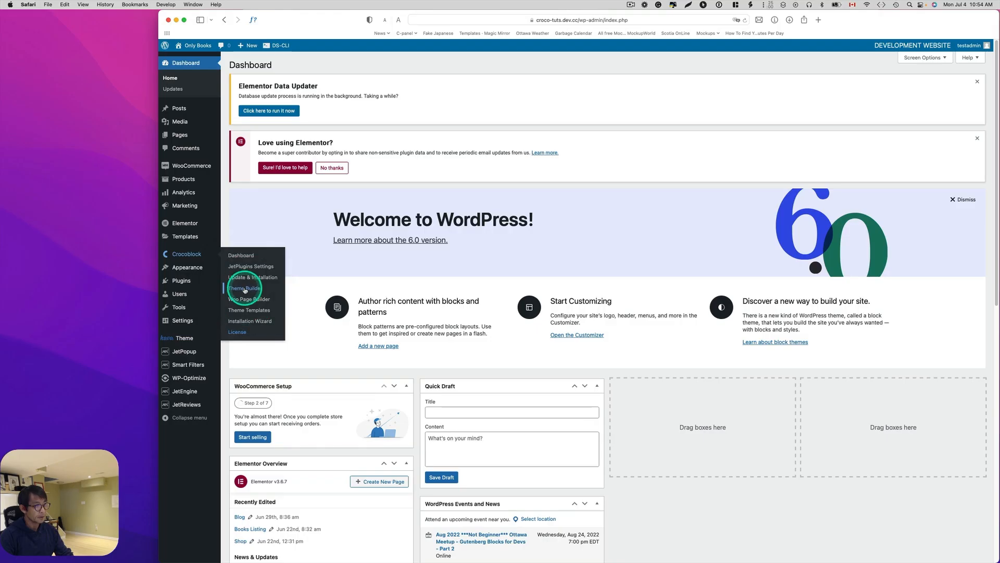
left_click(242, 289)
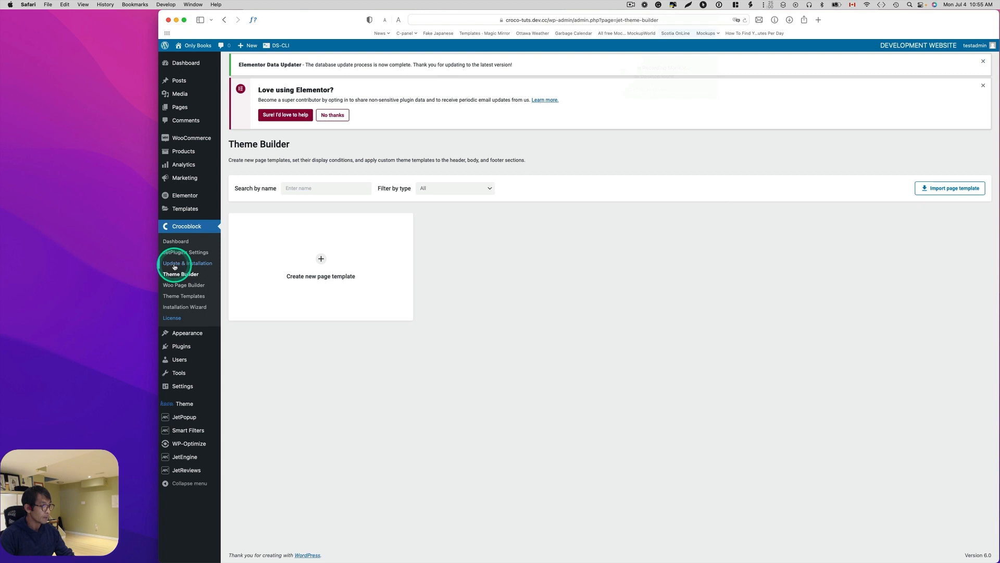
left_click(195, 266)
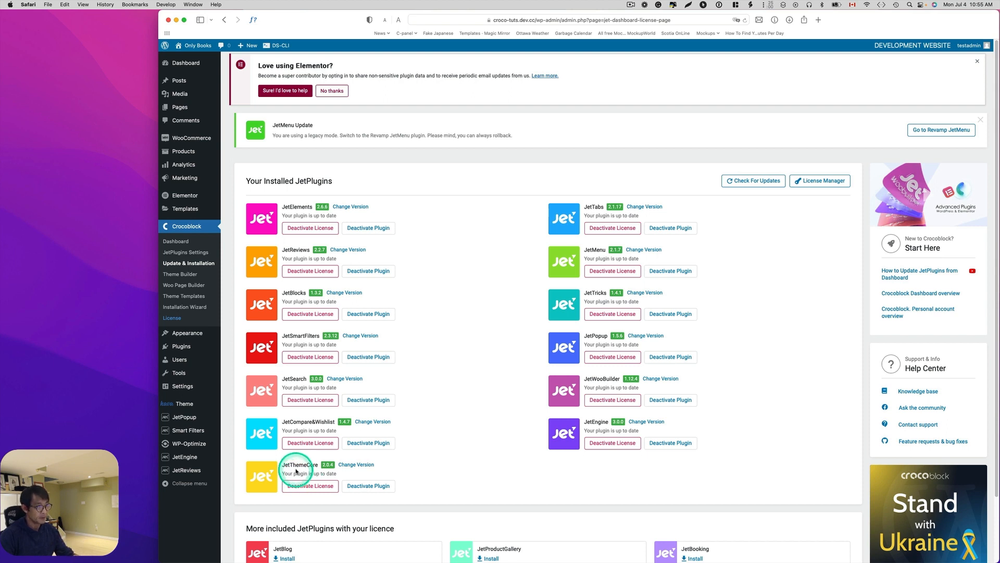
- Create a page template in the Theme Builder with an Include condition for Archive, Search Results
left_click(178, 277)
left_click(320, 234)
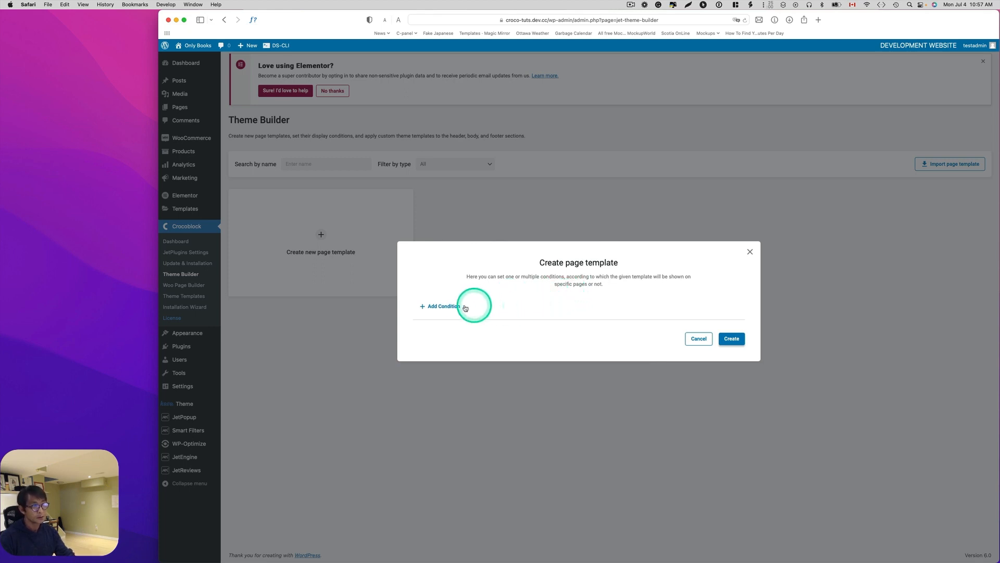
left_click(446, 307)
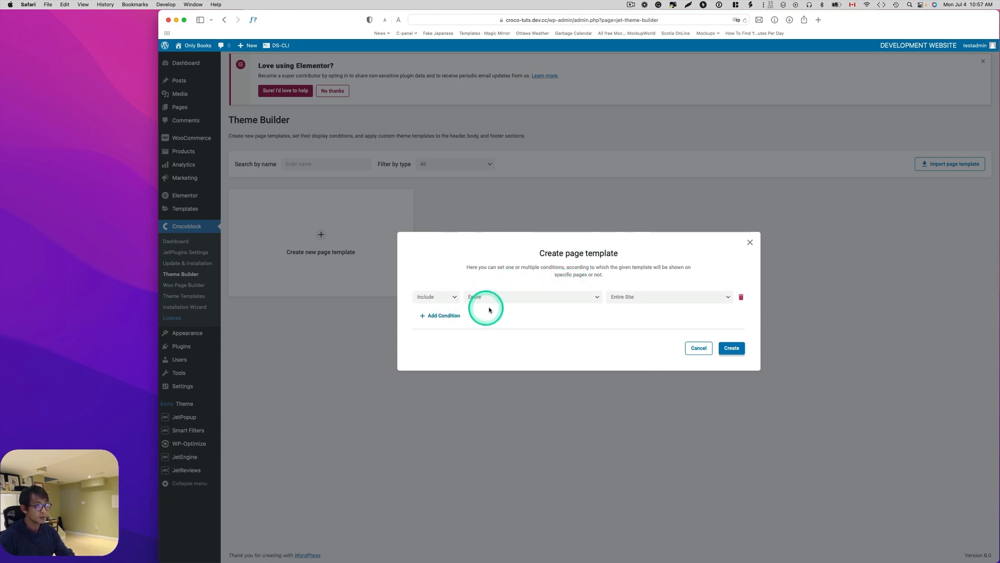
left_click(537, 296)
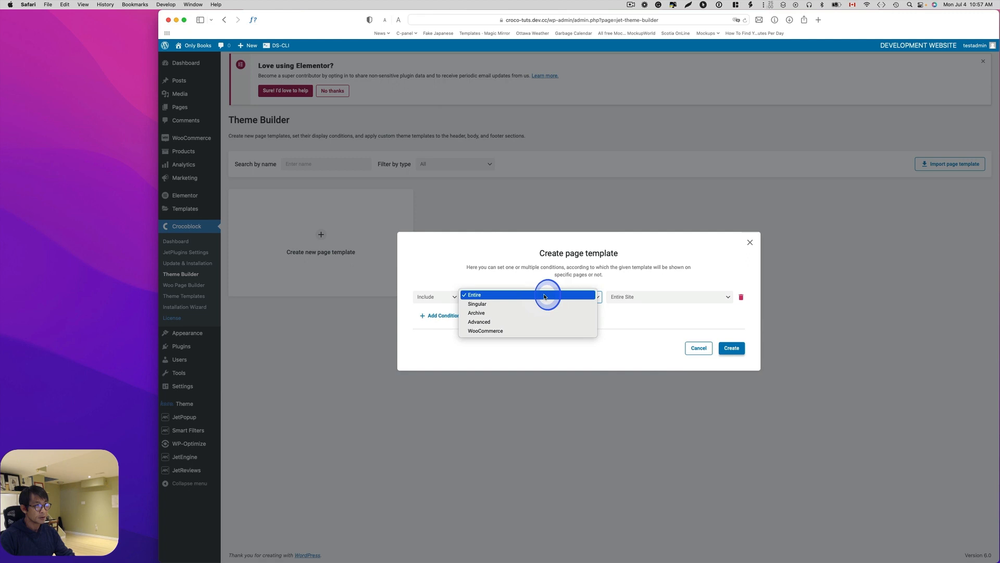
left_click(521, 313)
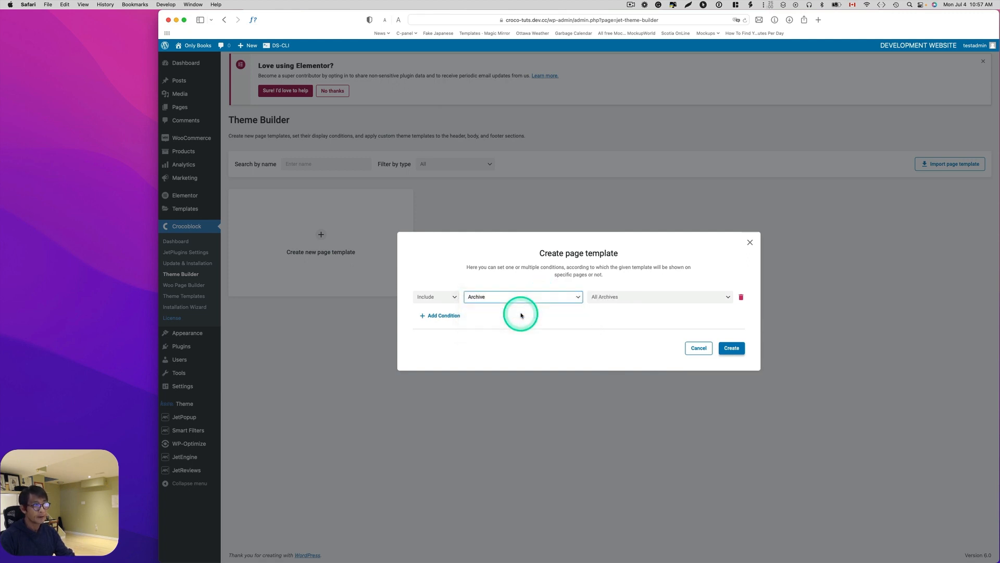
left_click(631, 301)
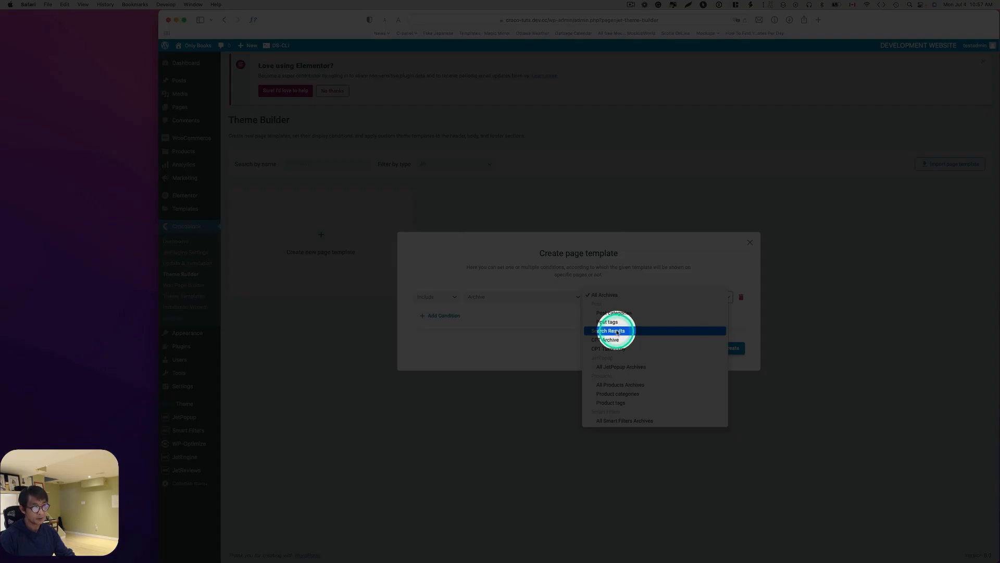
left_click(617, 331)
left_click(739, 361)
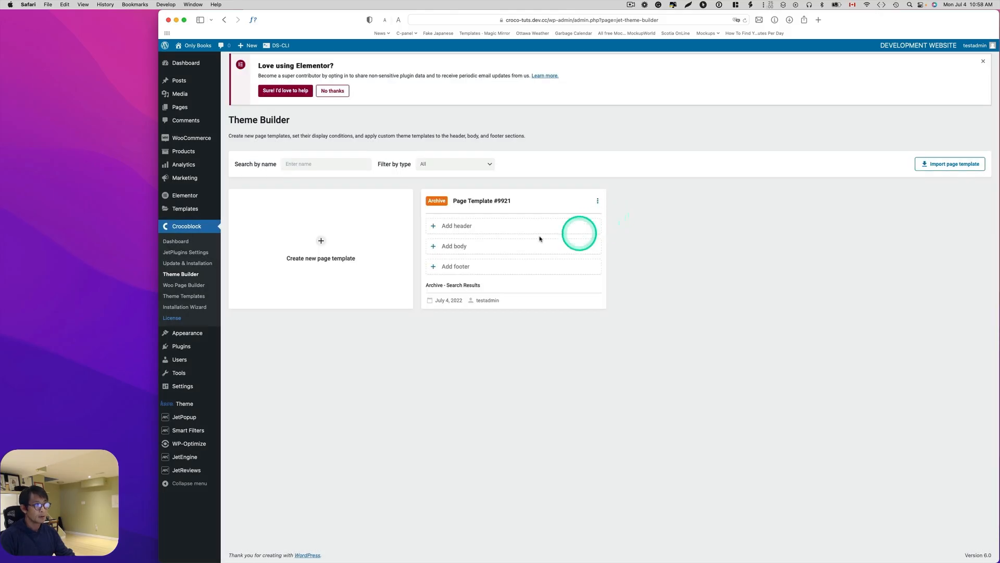
- Add the library templates Header Entire Site as header and Footer as footer to the search results page template
left_click(469, 230)
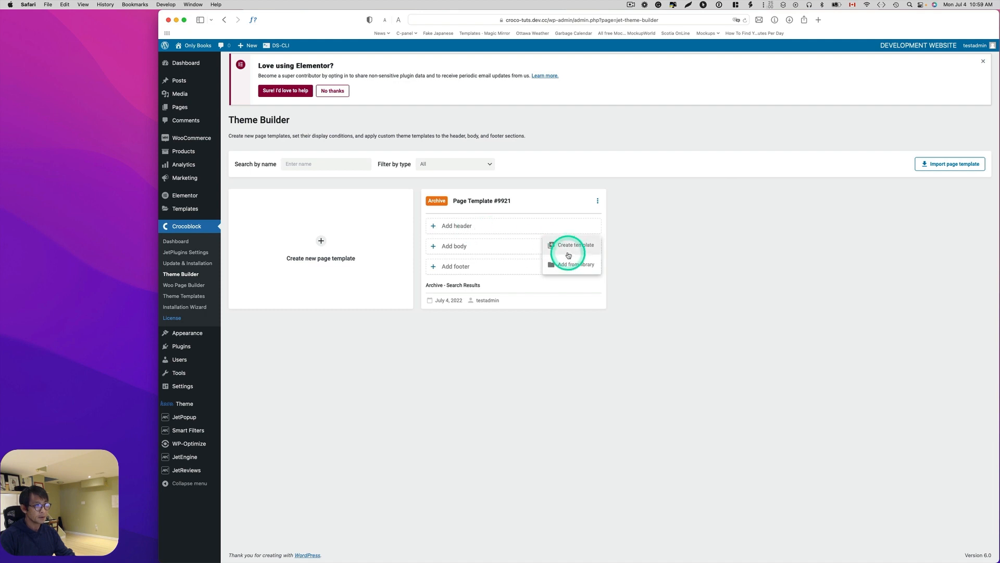
left_click(570, 266)
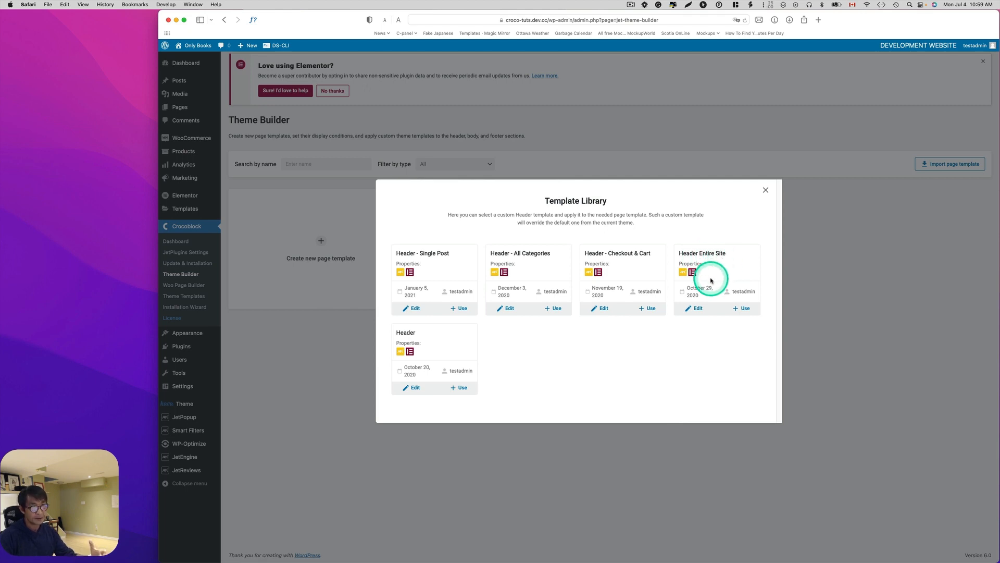
left_click(742, 310)
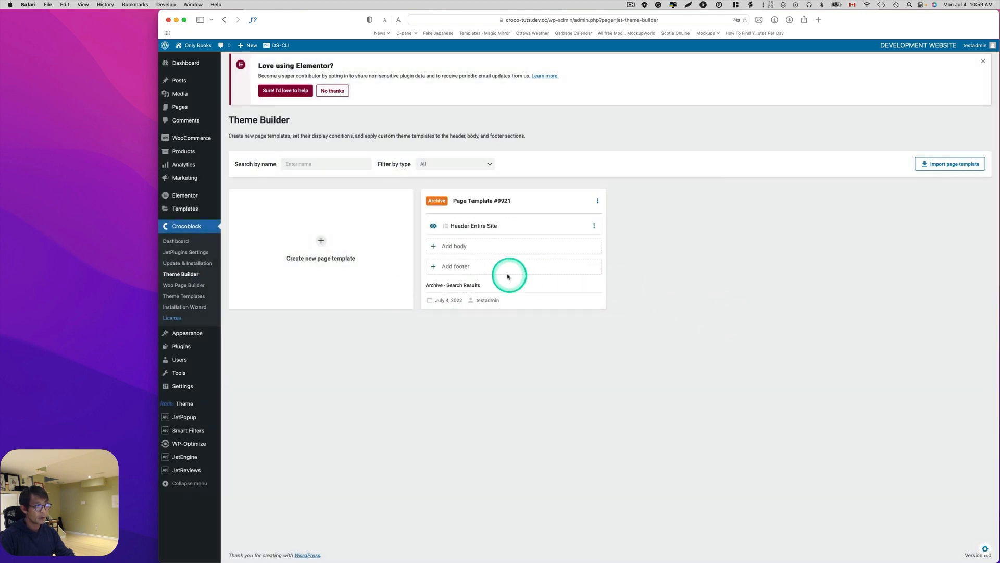
left_click(443, 267)
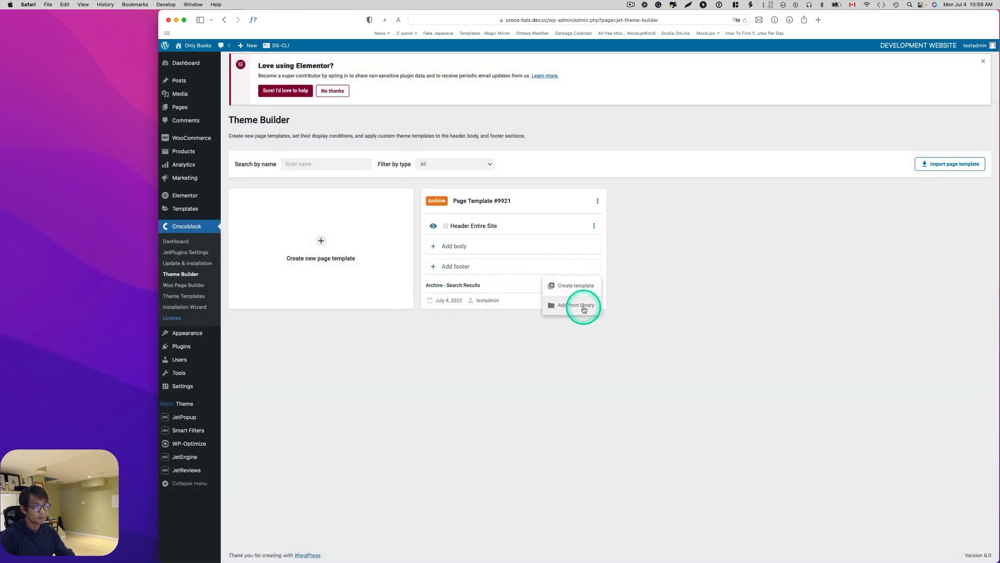
left_click(581, 307)
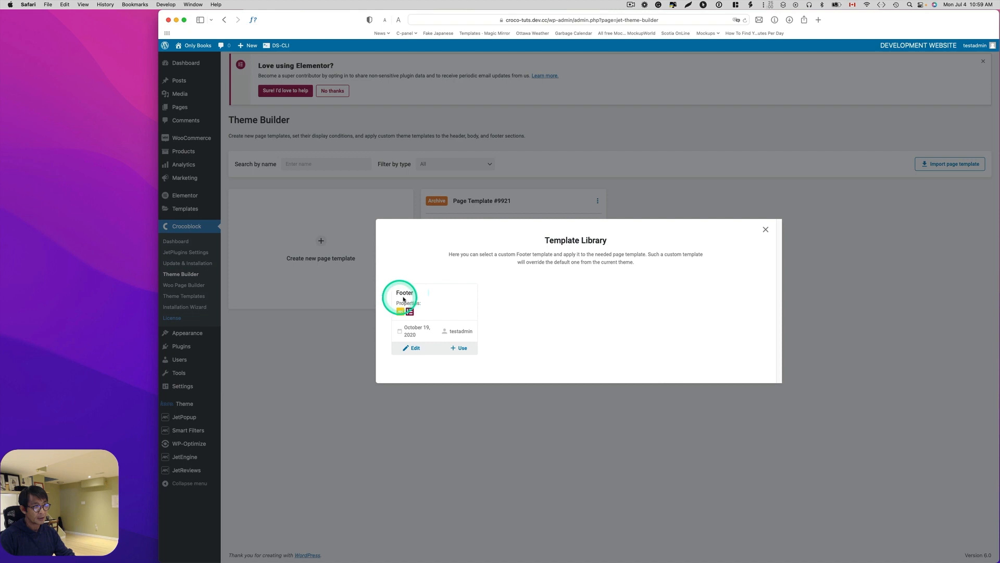
left_click(456, 349)
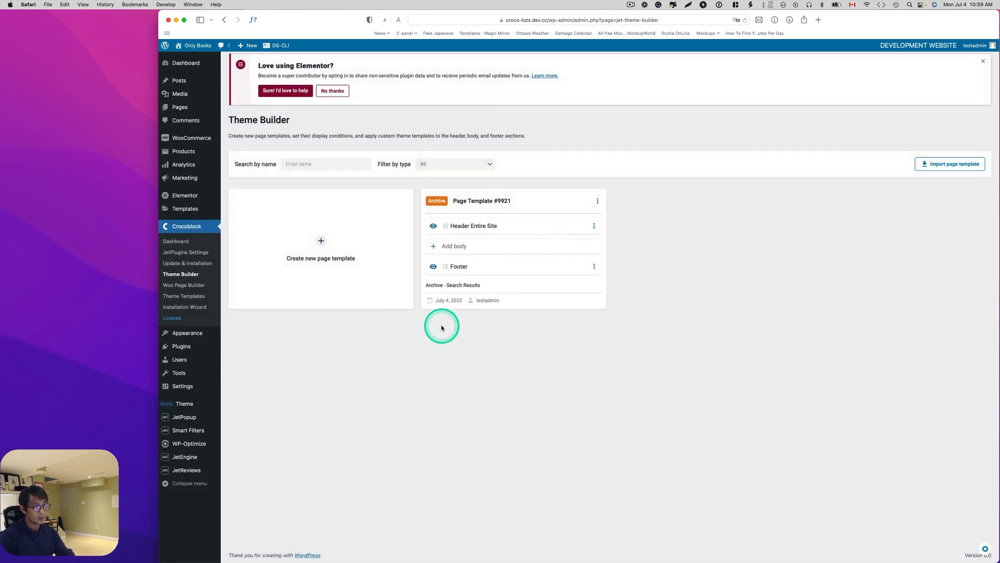
- Create an Elementor body template named "Blog search results template" for the page template and open it in the editor
left_click(466, 248)
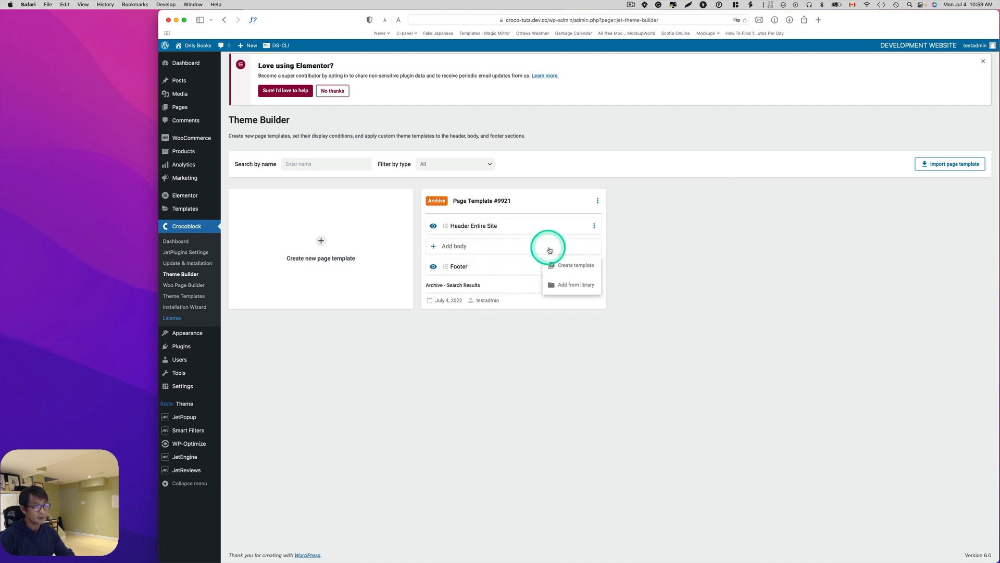
left_click(569, 266)
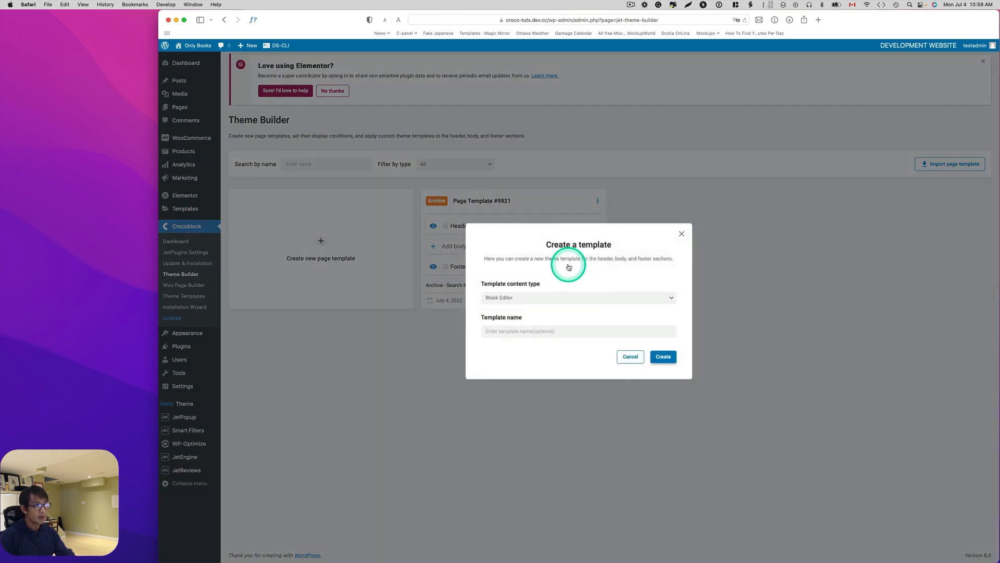
left_click(633, 298)
left_click(620, 305)
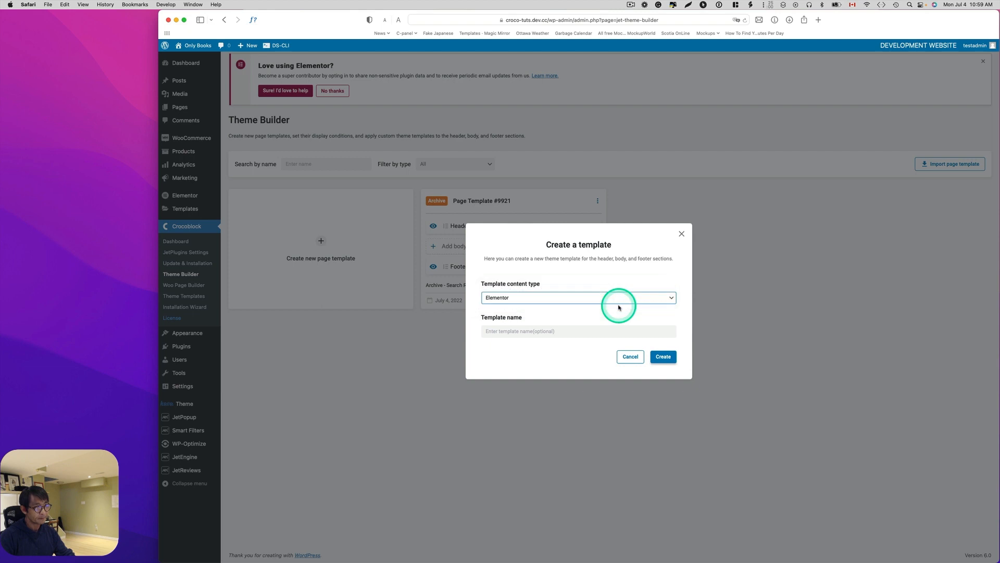
left_click(578, 331)
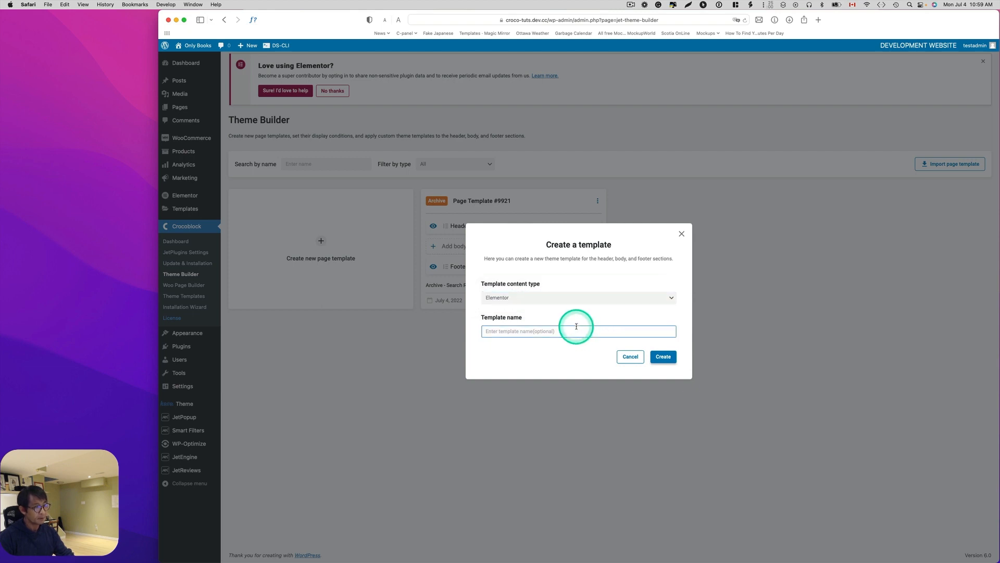
type("Blog search results template")
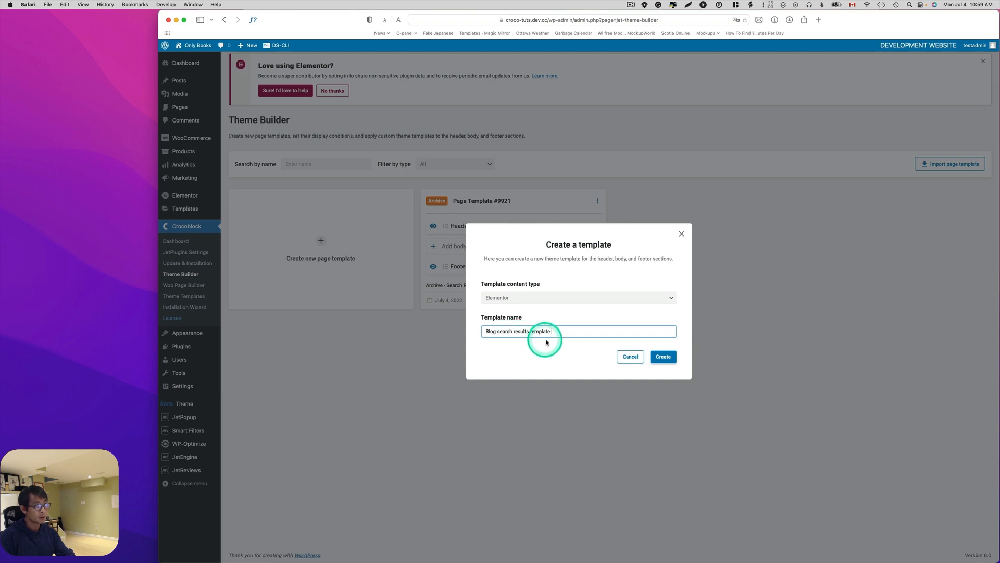
left_click(660, 356)
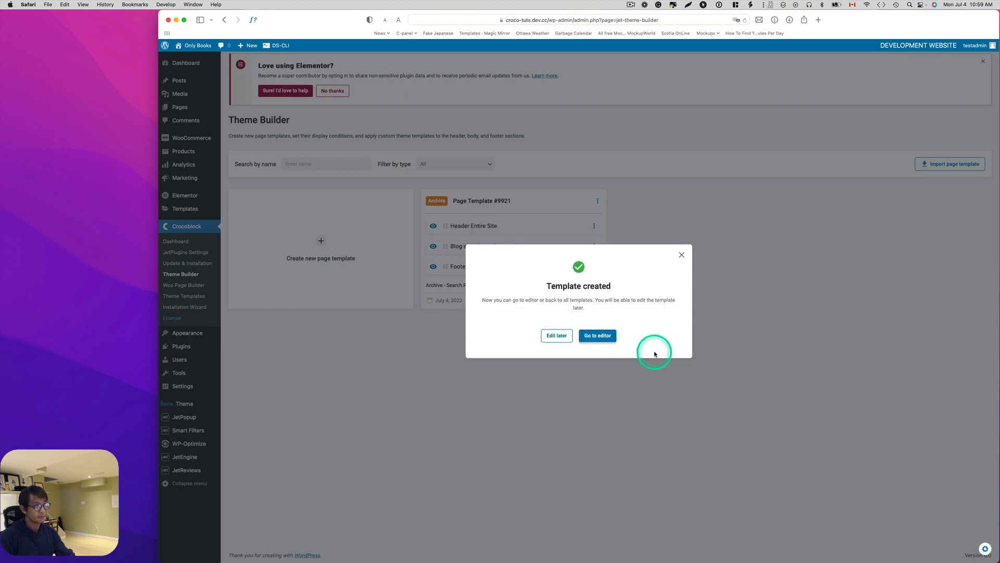
left_click(606, 339)
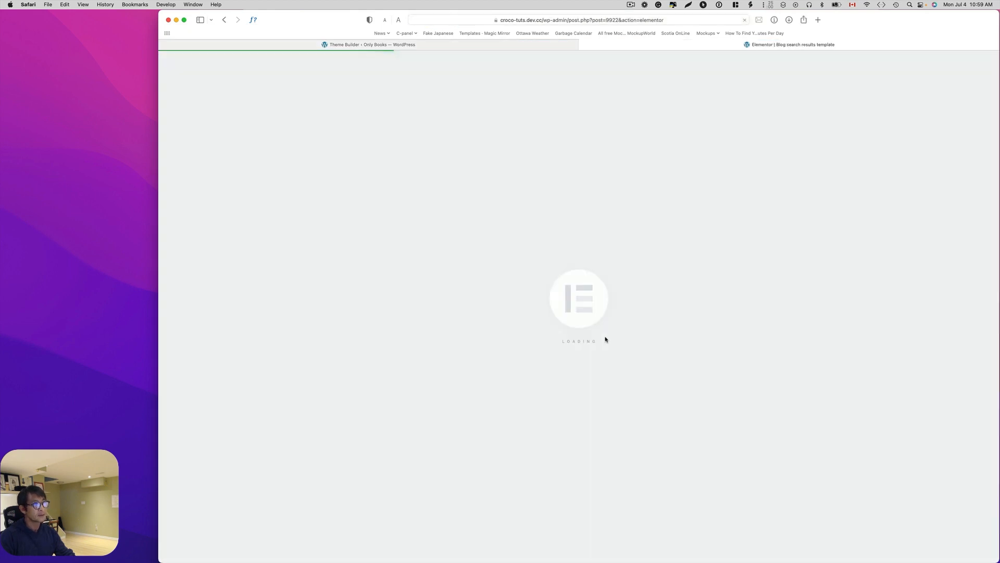
left_click(606, 339)
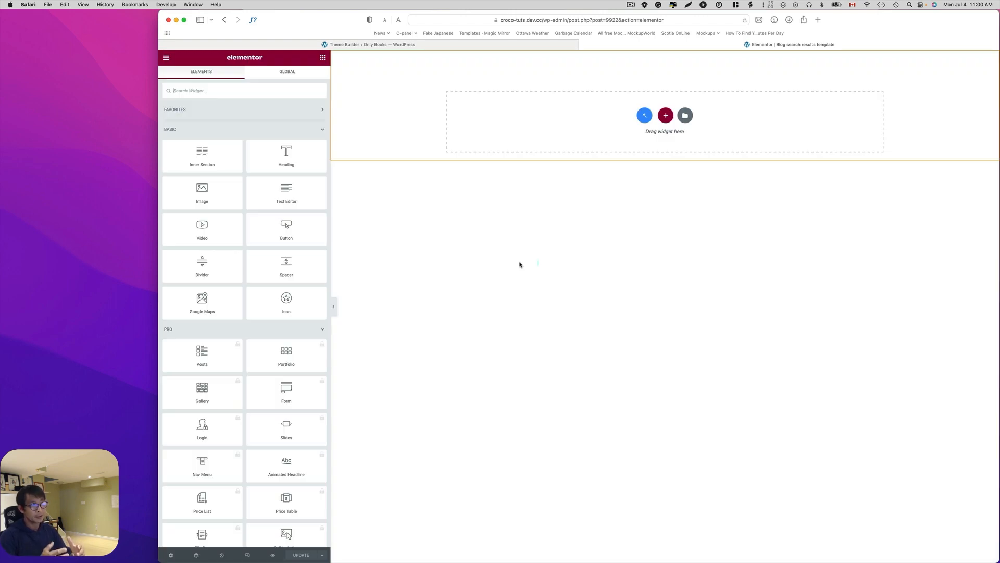
- Add the Posts widget to the empty template and set its posts number to 21
left_click_drag(275, 145, 275, 145)
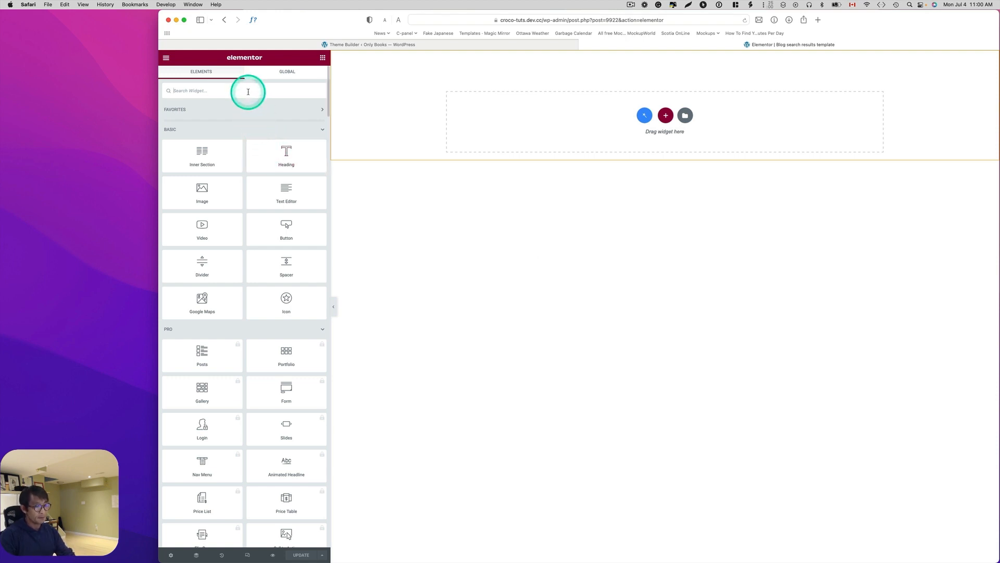
left_click(248, 92)
type("post")
left_click_drag(210, 117, 616, 118)
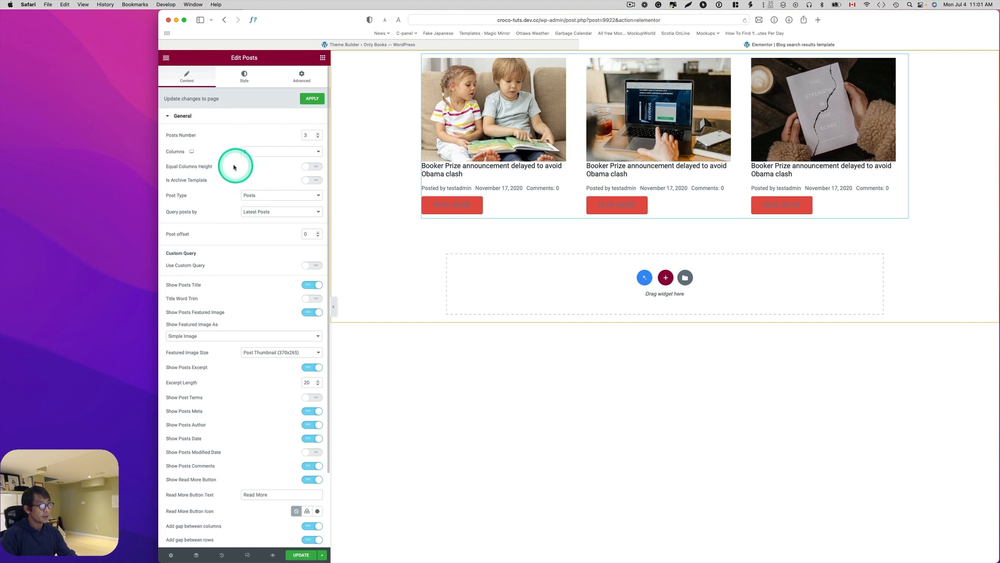
double_click(309, 135)
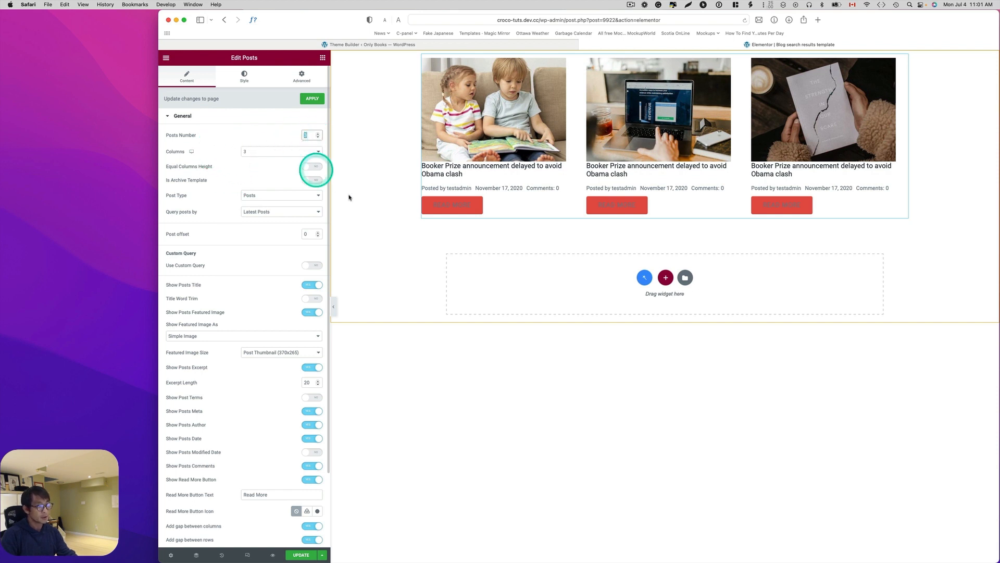
type("21")
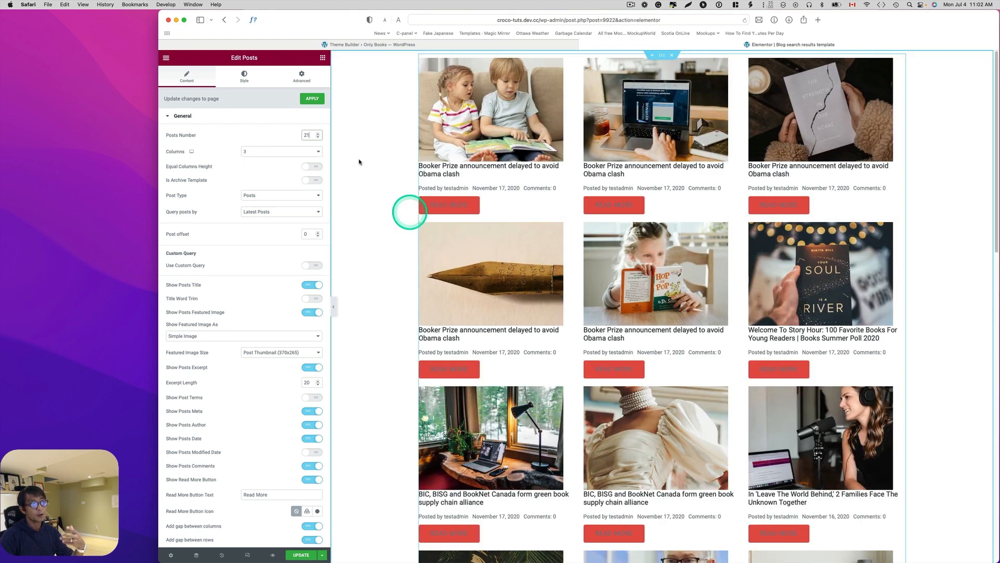
- View the Posts widget's style options, apply the changes to the page and update the template
left_click(246, 79)
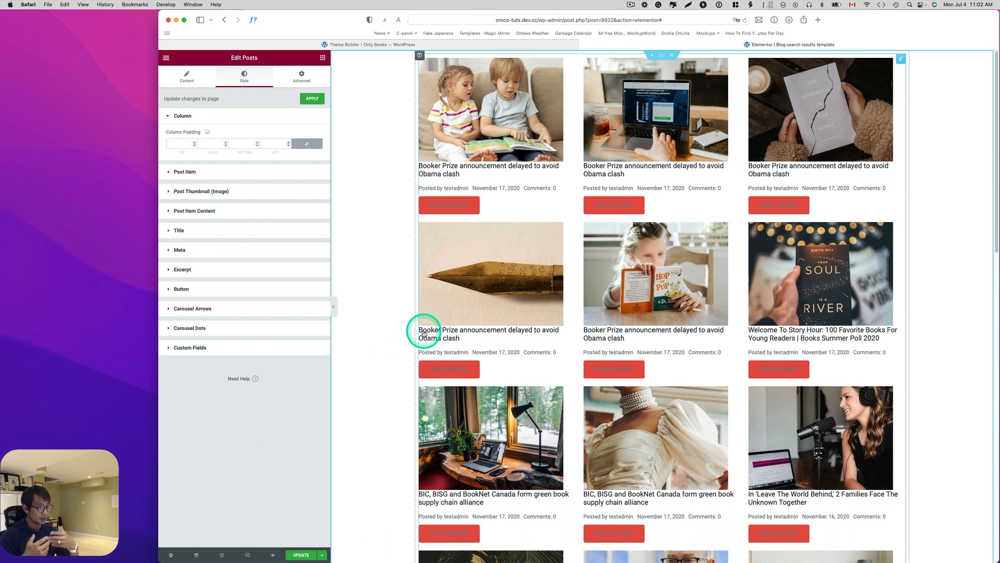
left_click(312, 99)
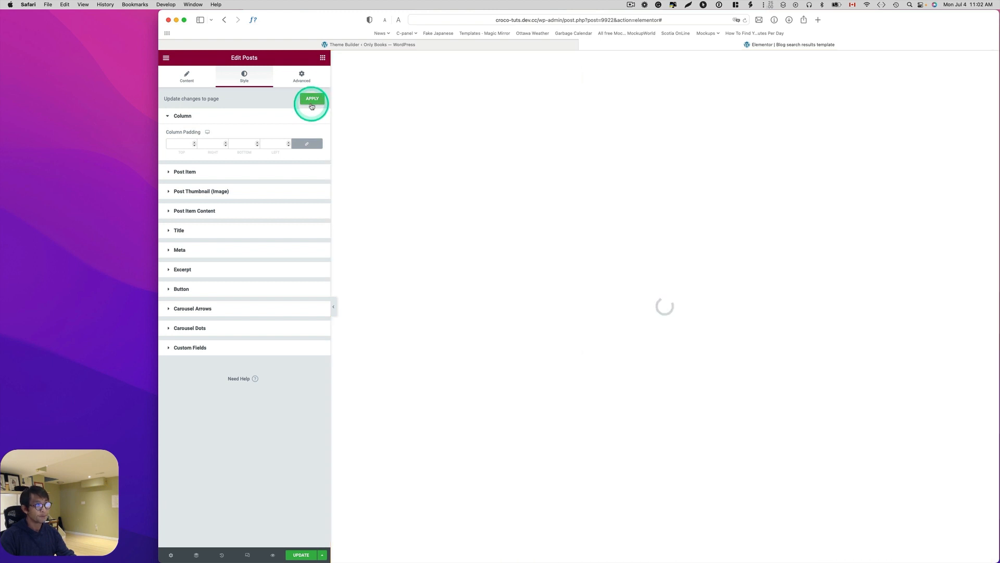
left_click(299, 555)
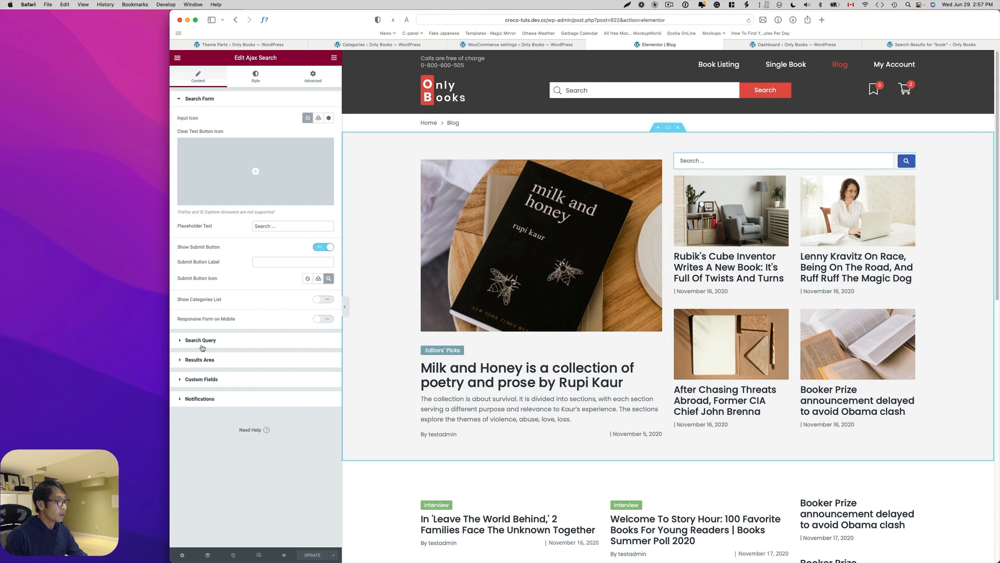
- Switch the Blog page's Ajax Search query filter for Posts from Include to Exclude
left_click(199, 341)
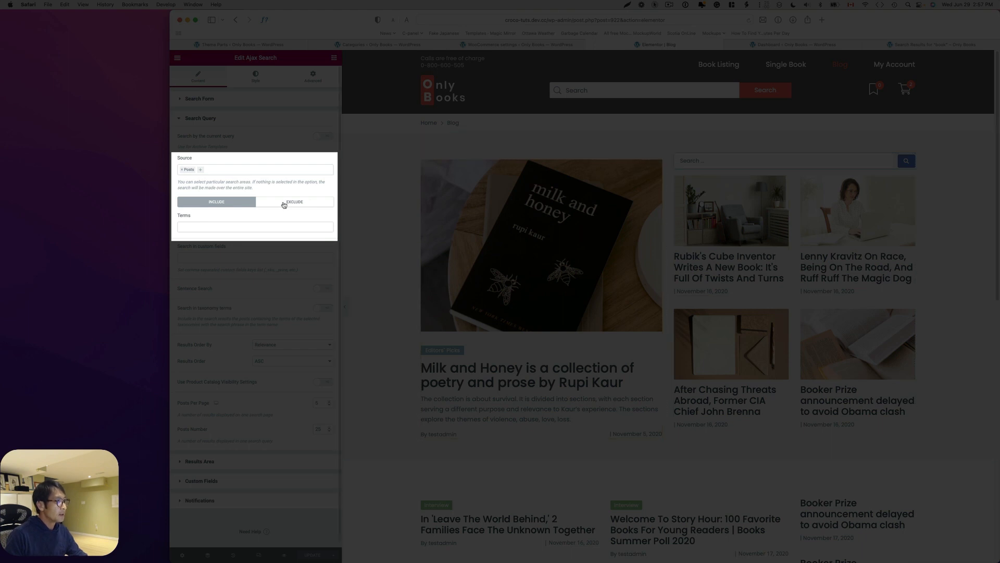
left_click(304, 203)
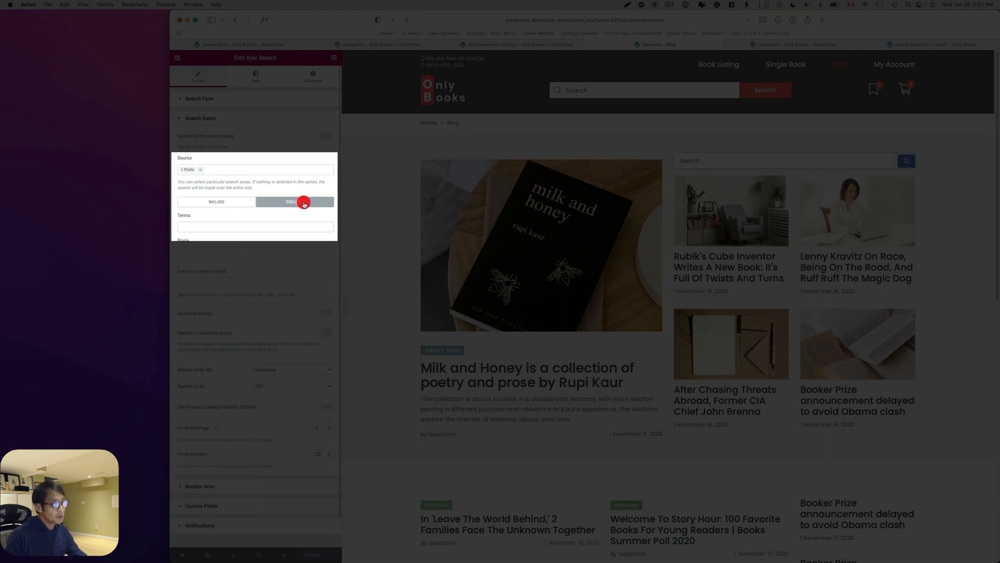
left_click(265, 226)
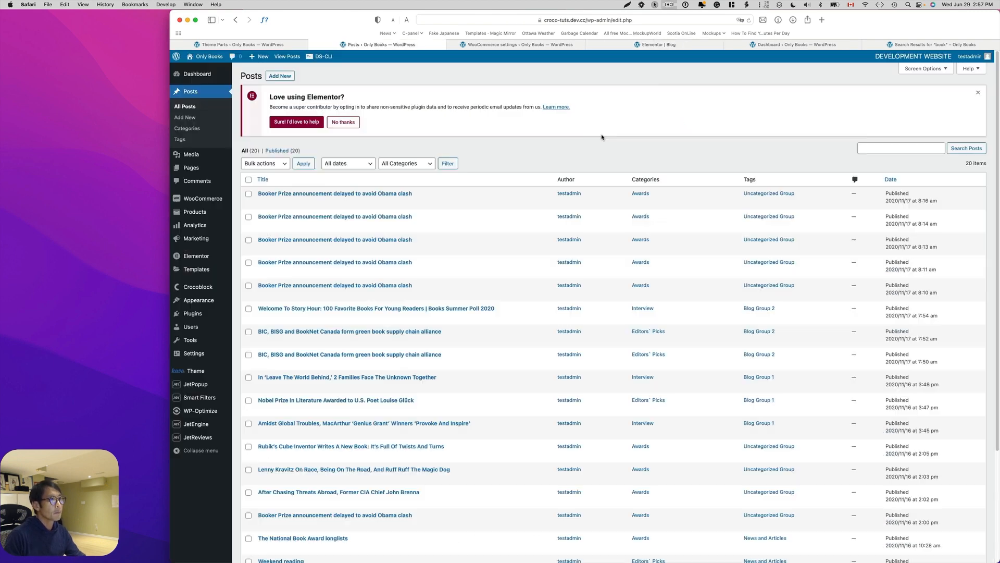
- Review the site's blog posts with their assigned categories, and the list of post categories
scroll(367, 268, "down", 2)
scroll(368, 268, "down", 2)
scroll(367, 268, "up", 5)
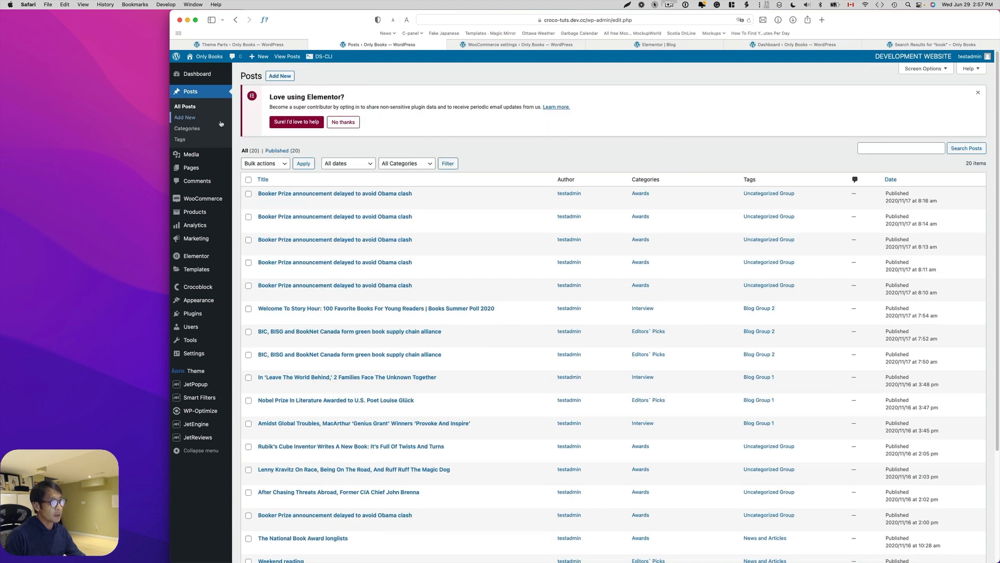
left_click(191, 132)
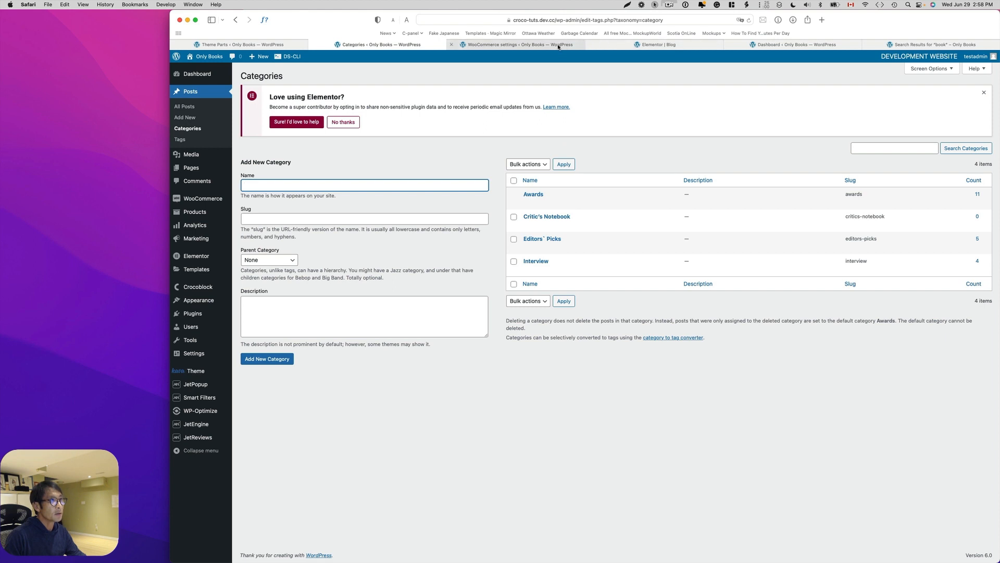
- Exclude the Interview and Awards category terms from the Blog page's Ajax Search query and update the page
left_click(649, 49)
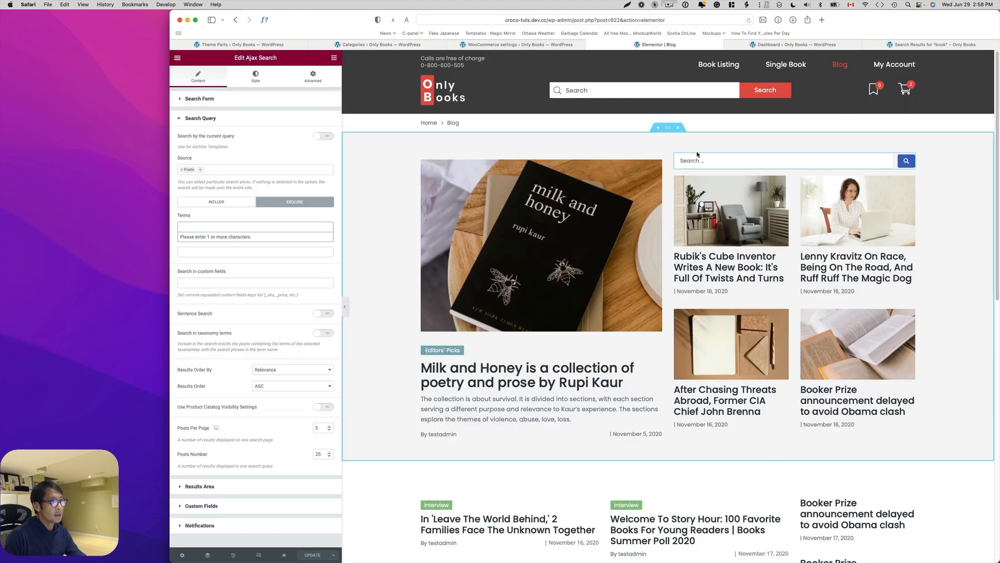
left_click(243, 229)
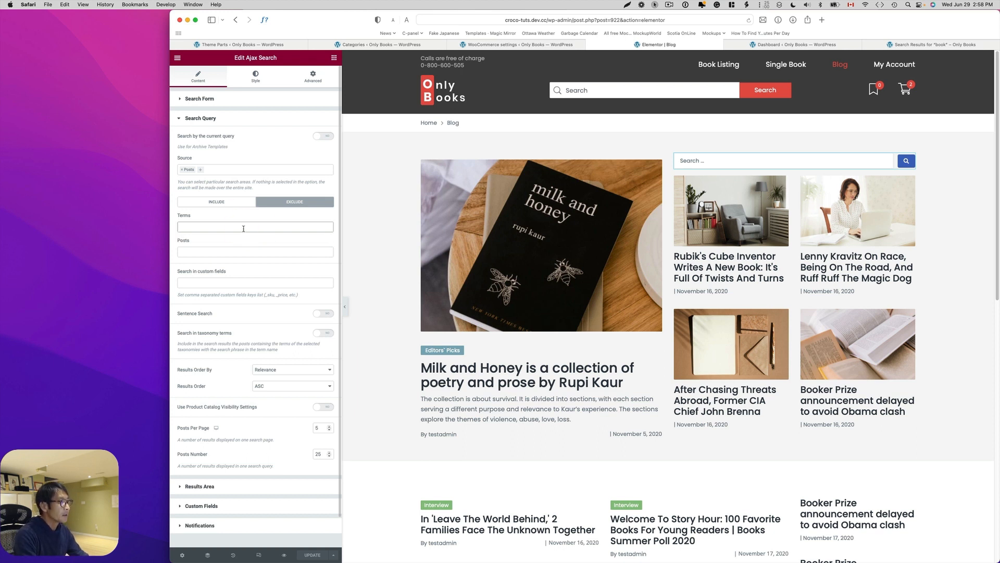
type("interview")
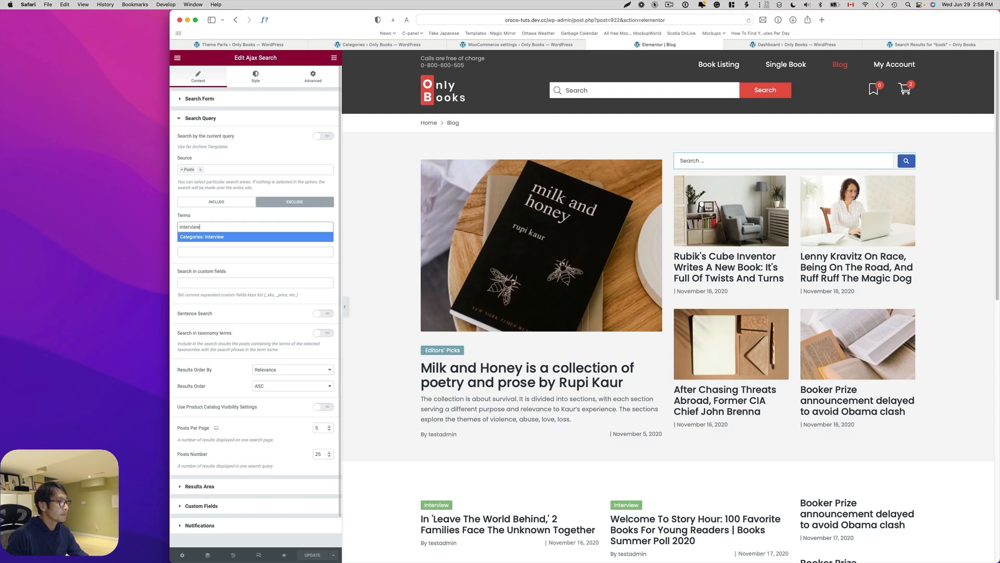
left_click(243, 237)
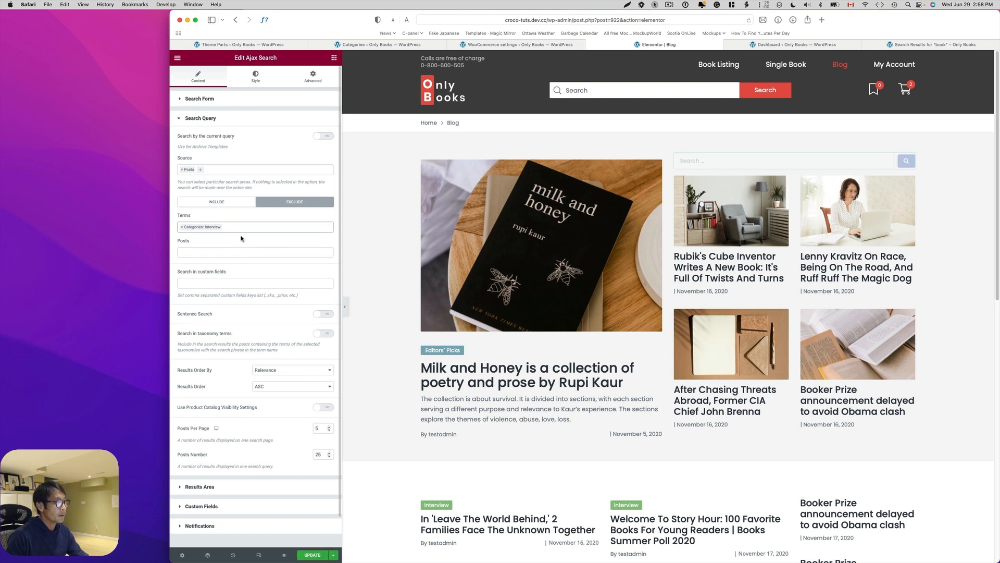
type("awards")
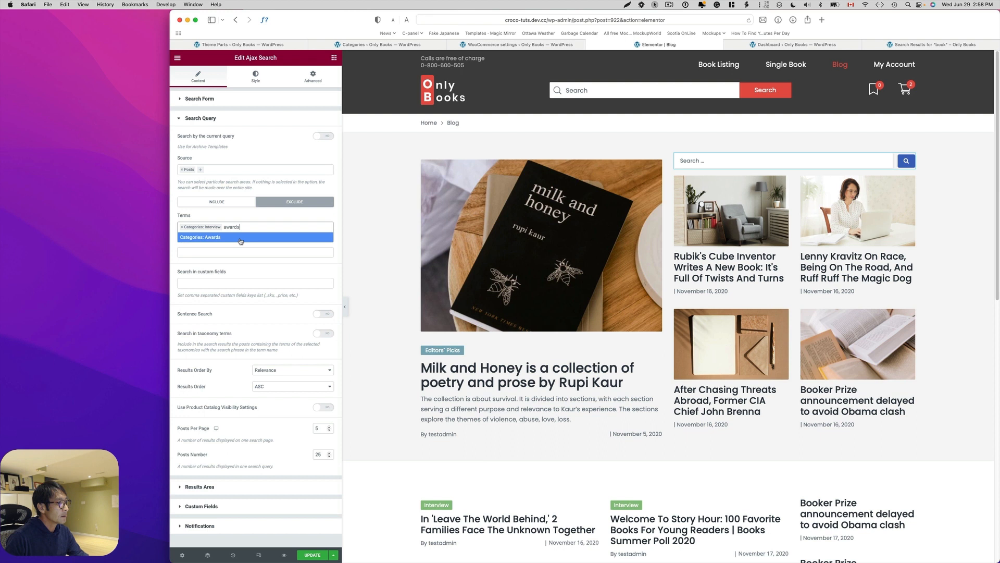
left_click(241, 239)
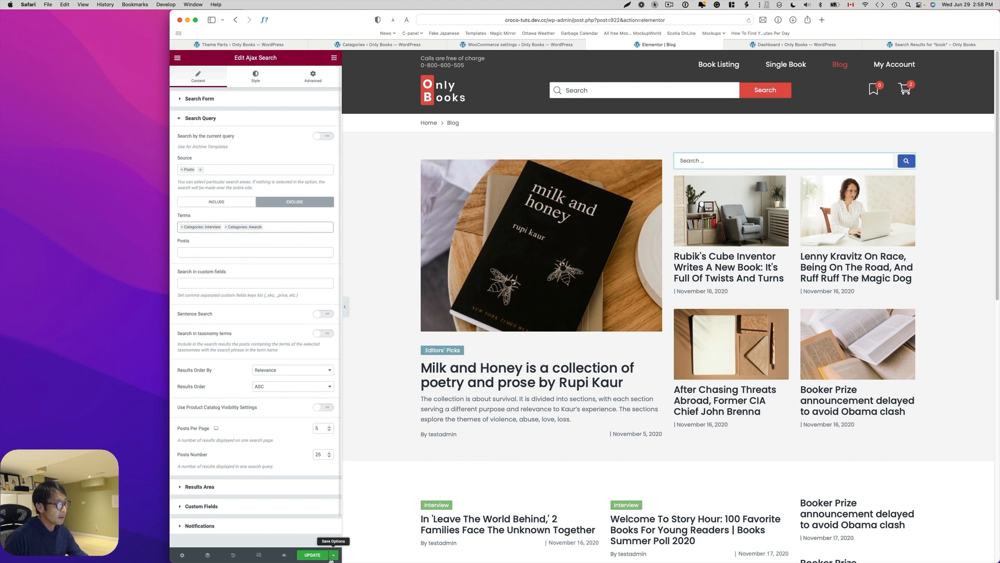
left_click(314, 555)
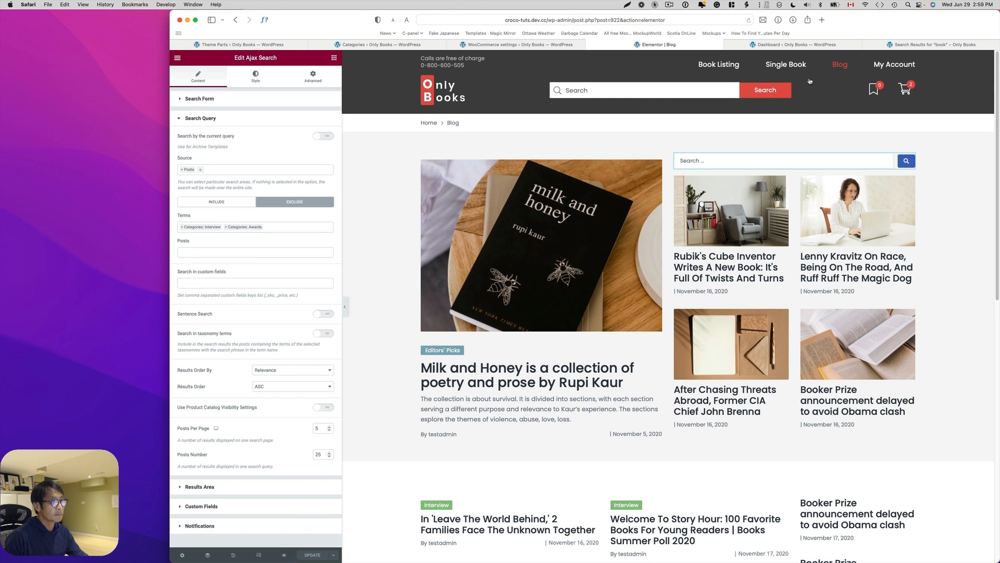
- Open the live site's Blog page and search for "book" in the blog search box
left_click(919, 45)
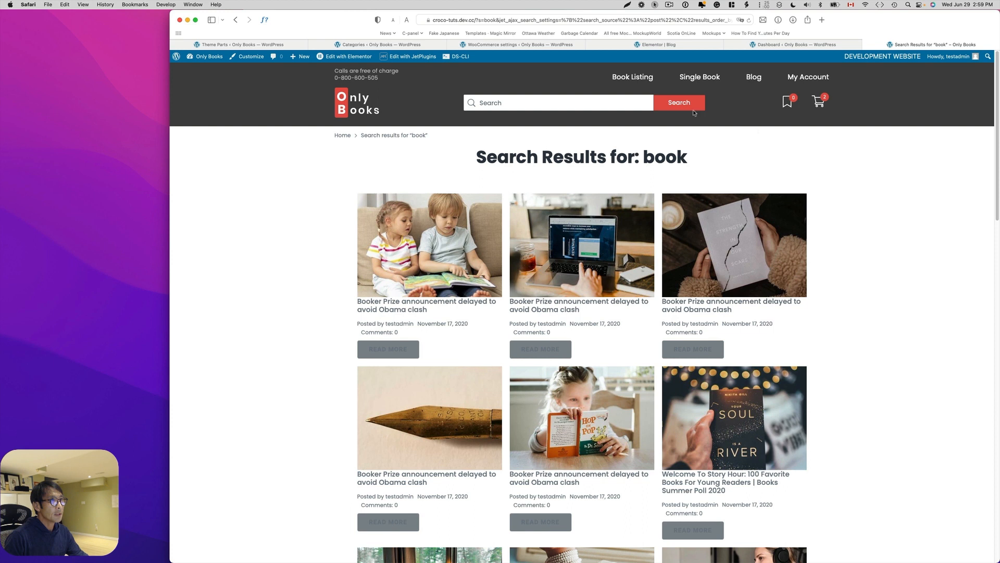
left_click(759, 79)
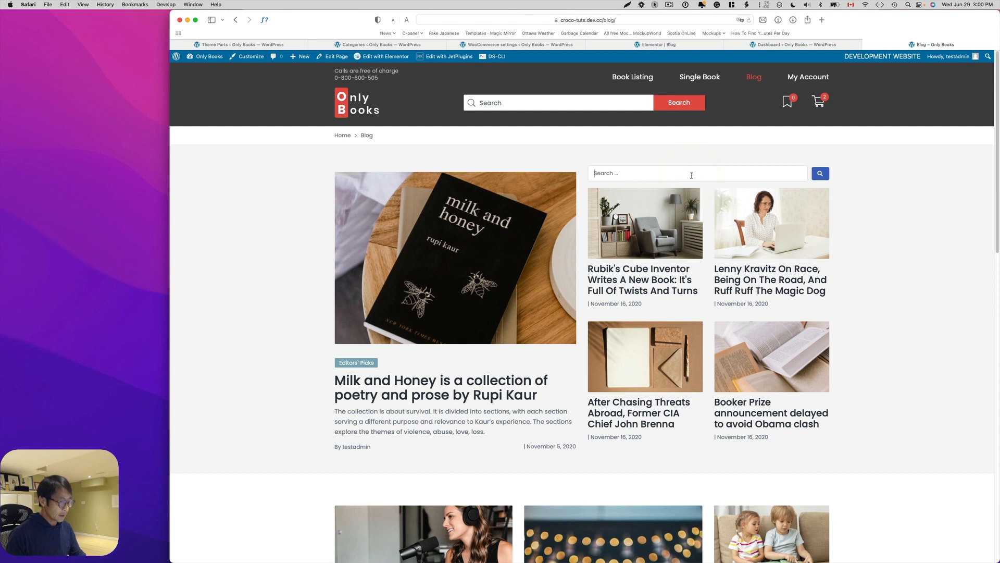
left_click(690, 172)
type("book")
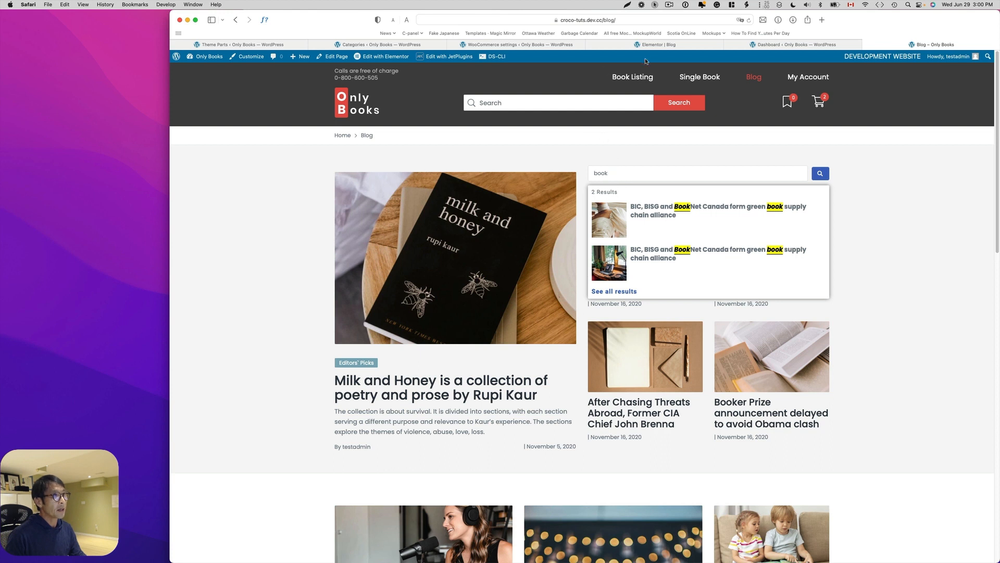
- Remove the Interview and Awards terms from the Blog Ajax Search's exclusions and update the page
left_click(657, 45)
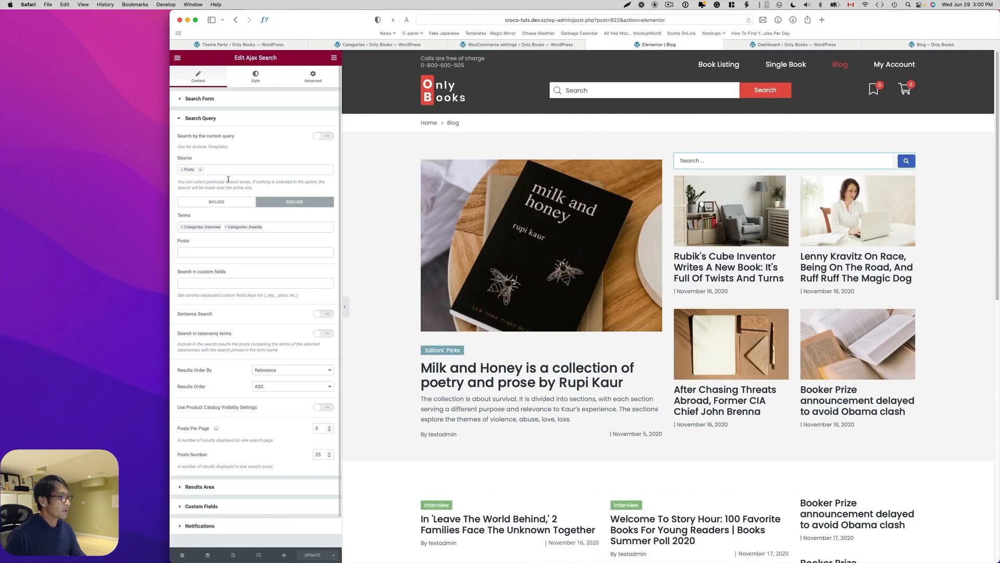
left_click(226, 228)
left_click(183, 228)
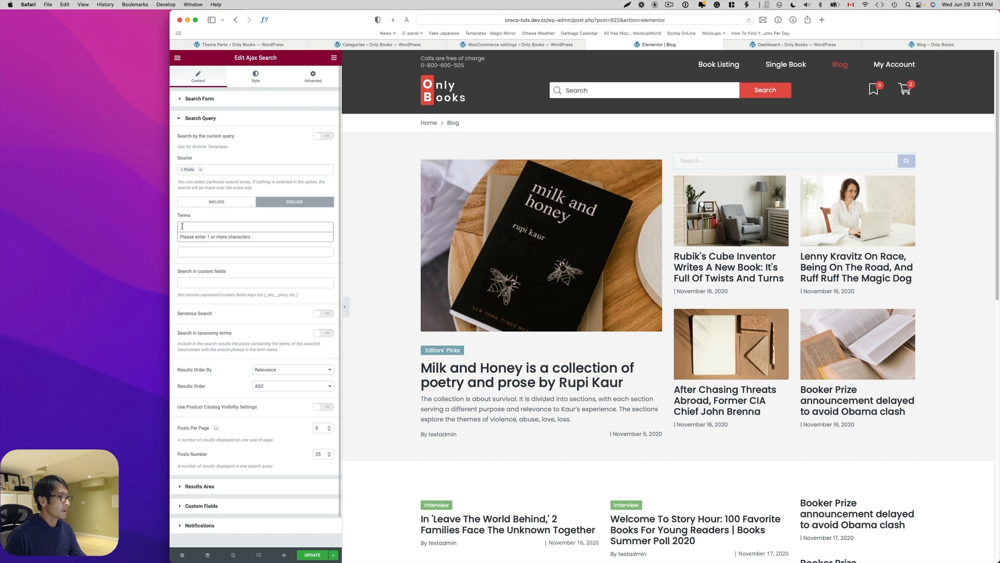
left_click(242, 227)
left_click(310, 553)
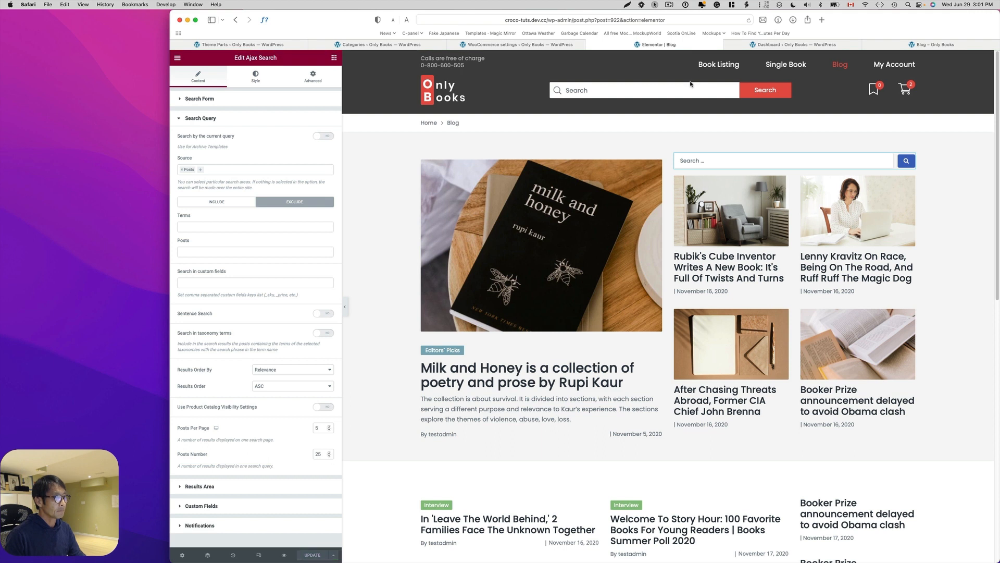
- Search the live Blog page for "book" again with the cleared exclusions
left_click(950, 46)
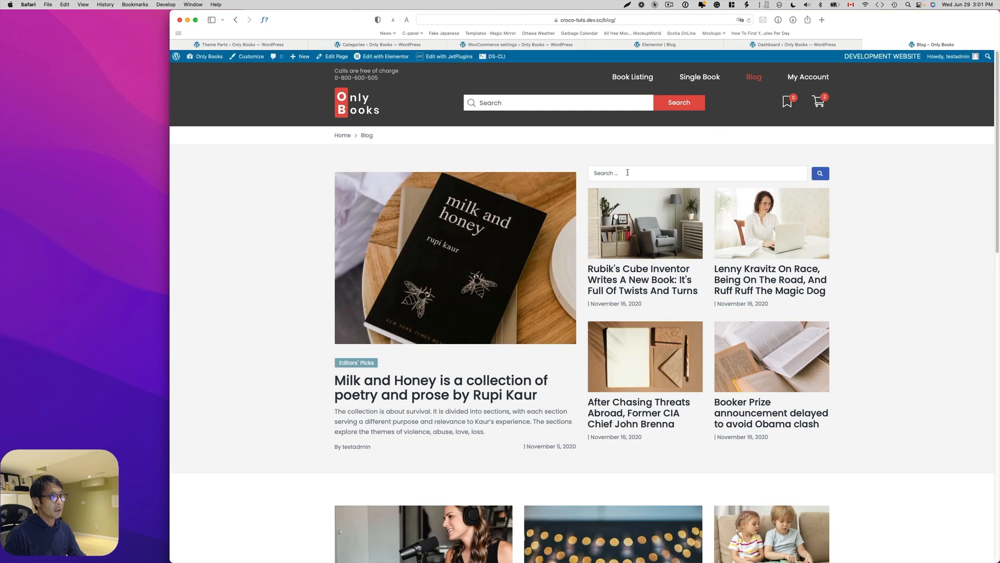
left_click(628, 173)
type("book")
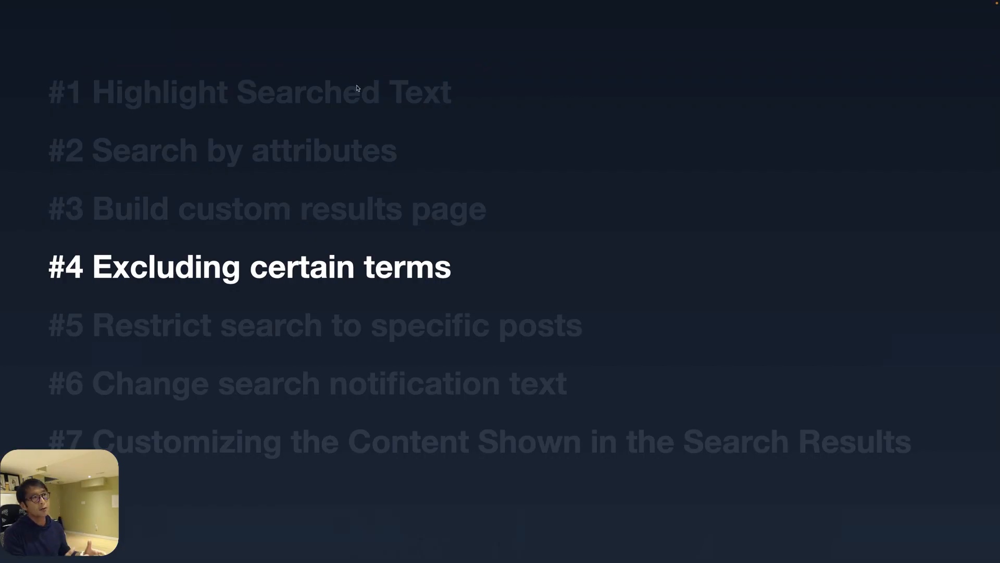
key("Right")
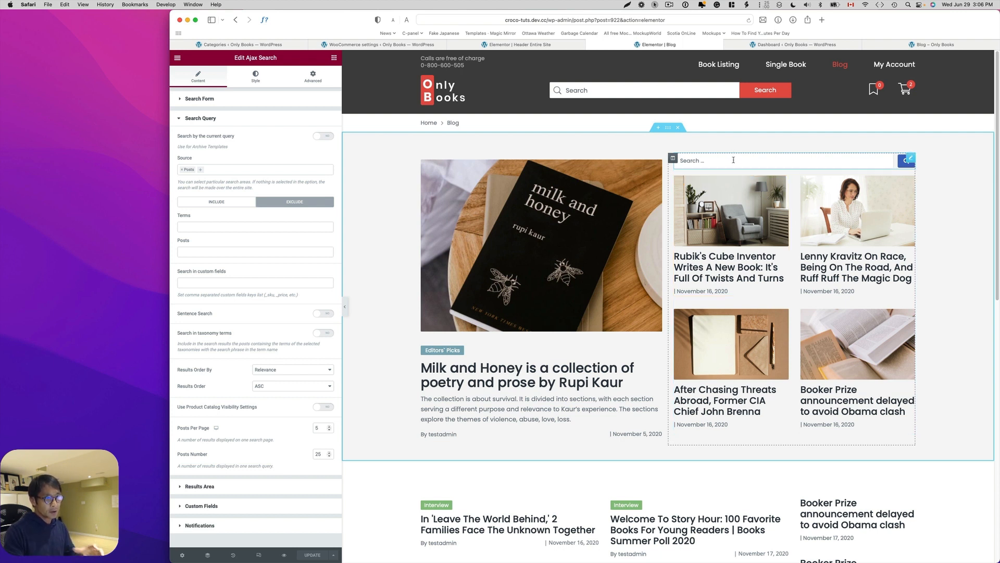
scroll(771, 289, "down", 2)
scroll(774, 282, "up", 2)
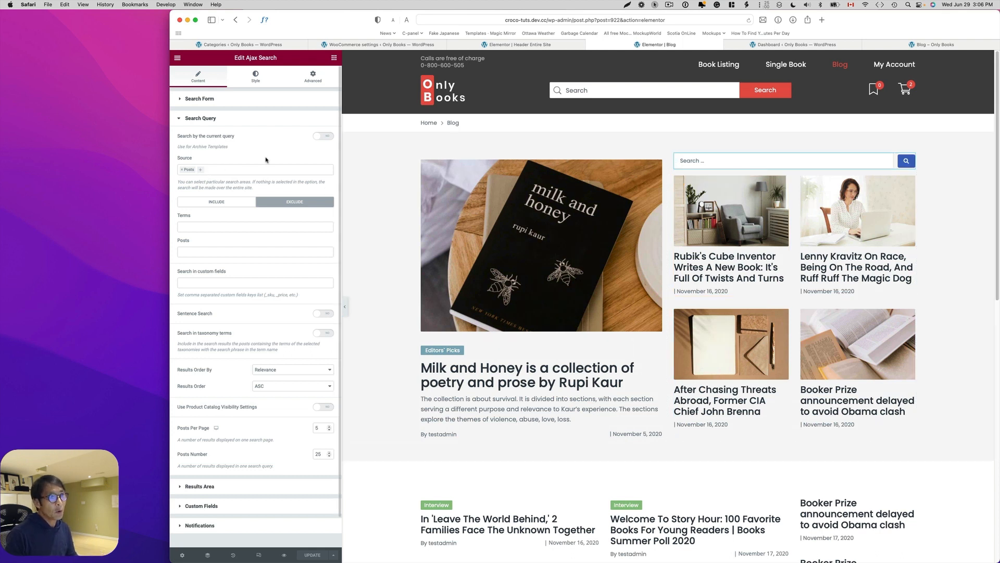
- View the Blog search's source options, and open the query settings of the Ajax Search in the Header Entire Site template
left_click(201, 171)
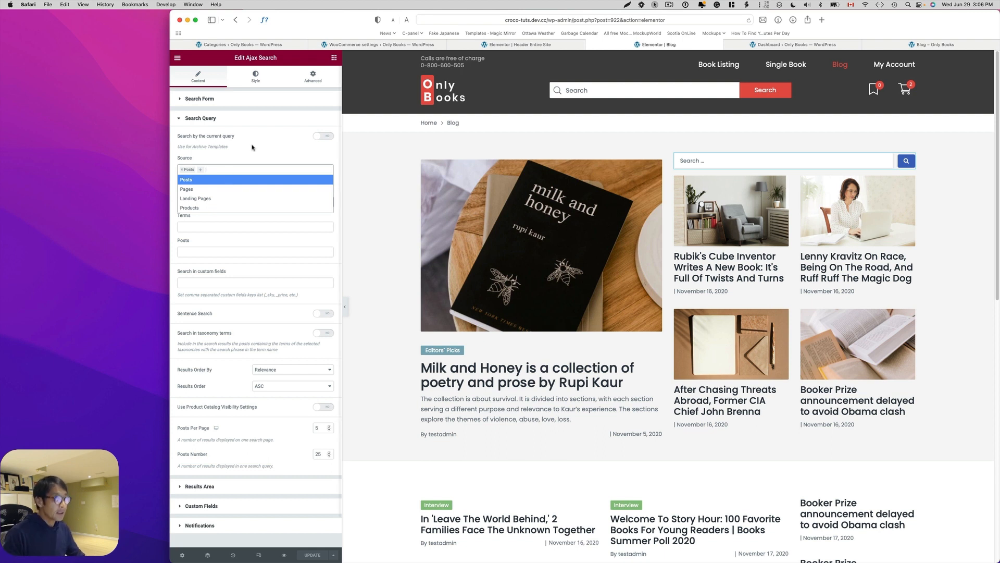
left_click(729, 122)
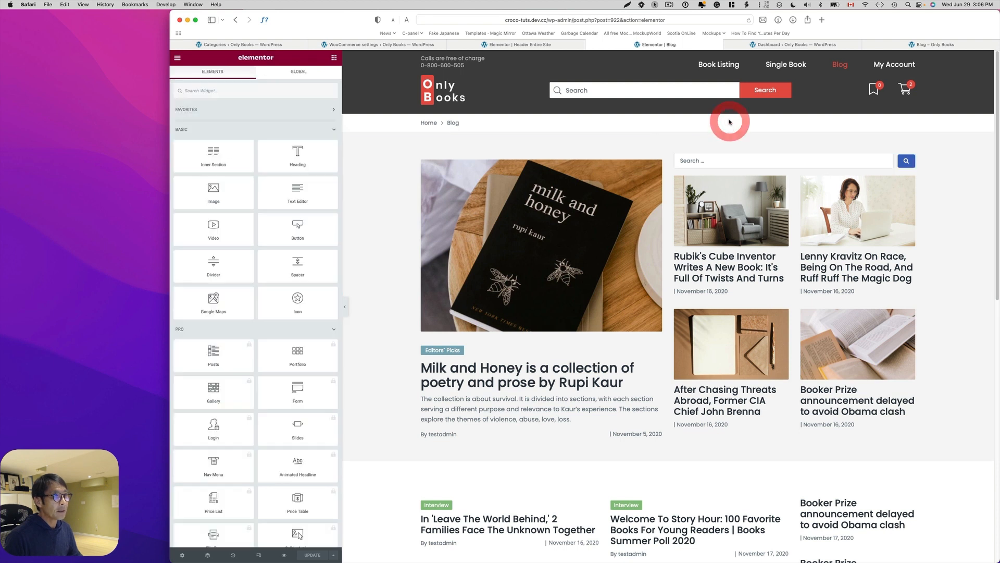
left_click(616, 90)
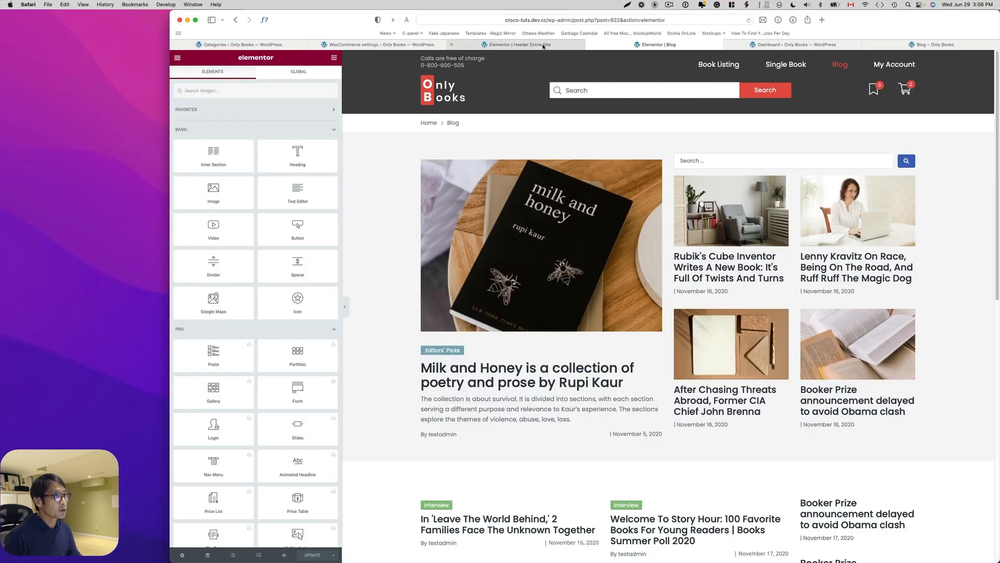
left_click(543, 45)
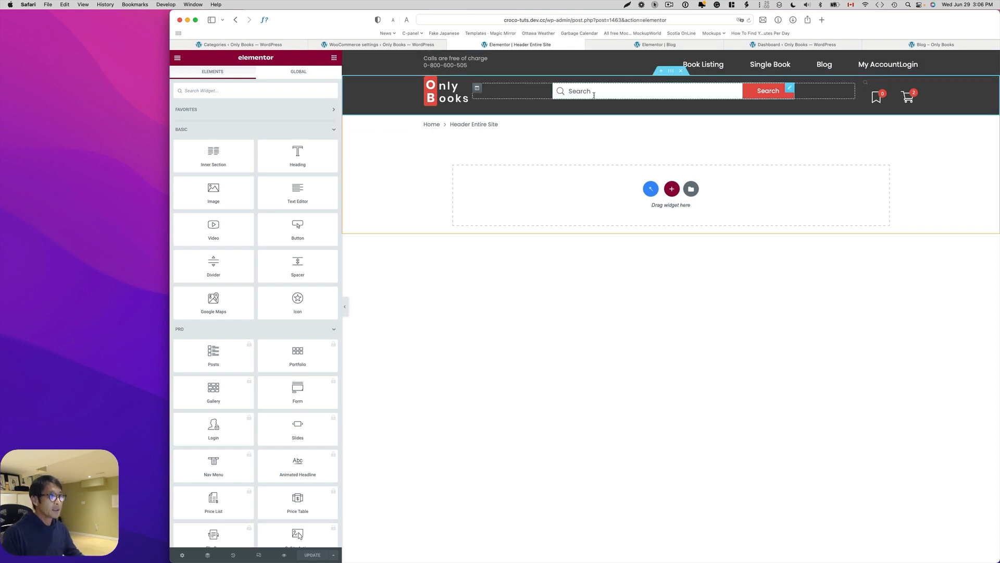
left_click(790, 89)
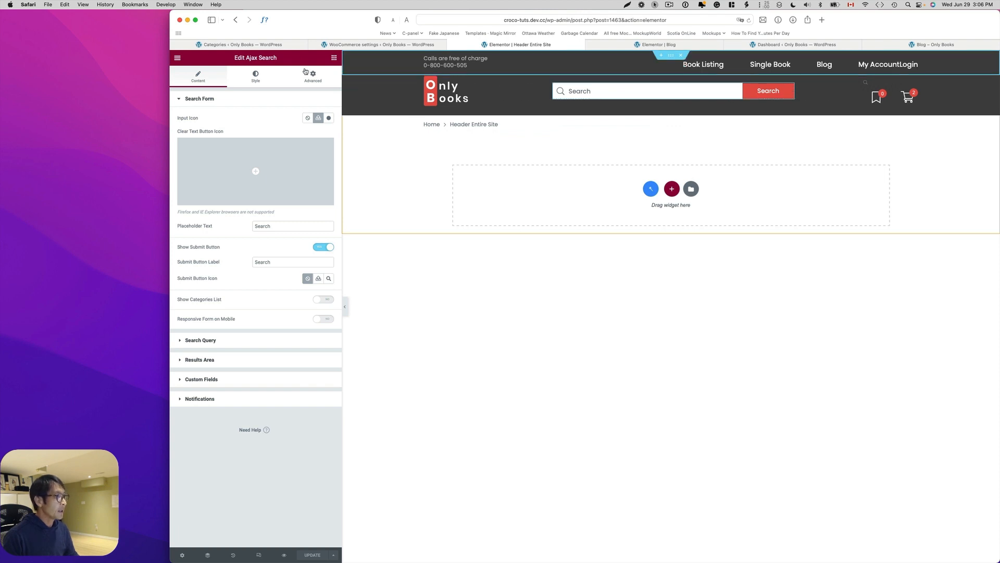
left_click(199, 340)
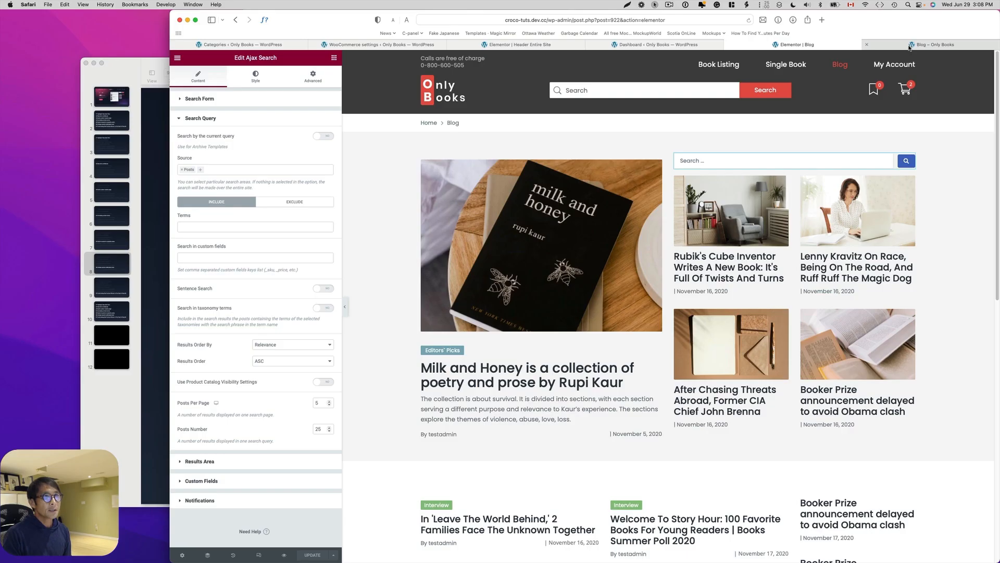
- Search the live Blog page for "japan" to check the negative search notification
left_click(910, 47)
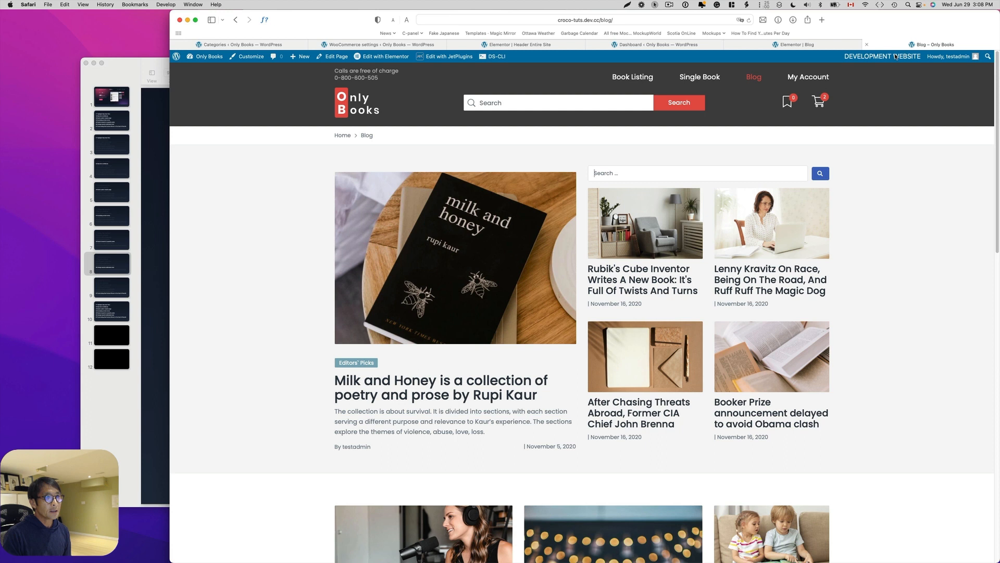
left_click(654, 172)
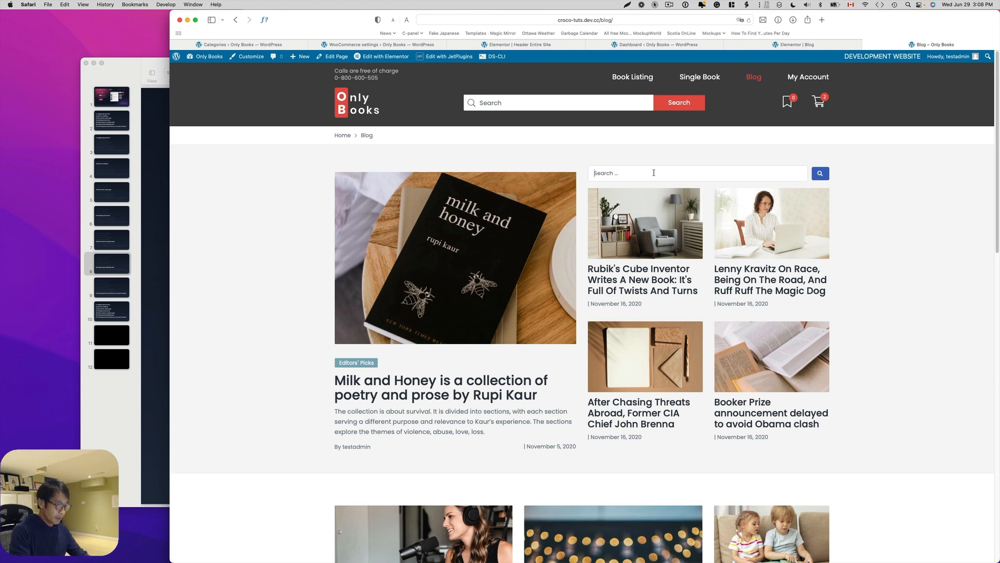
type("japan")
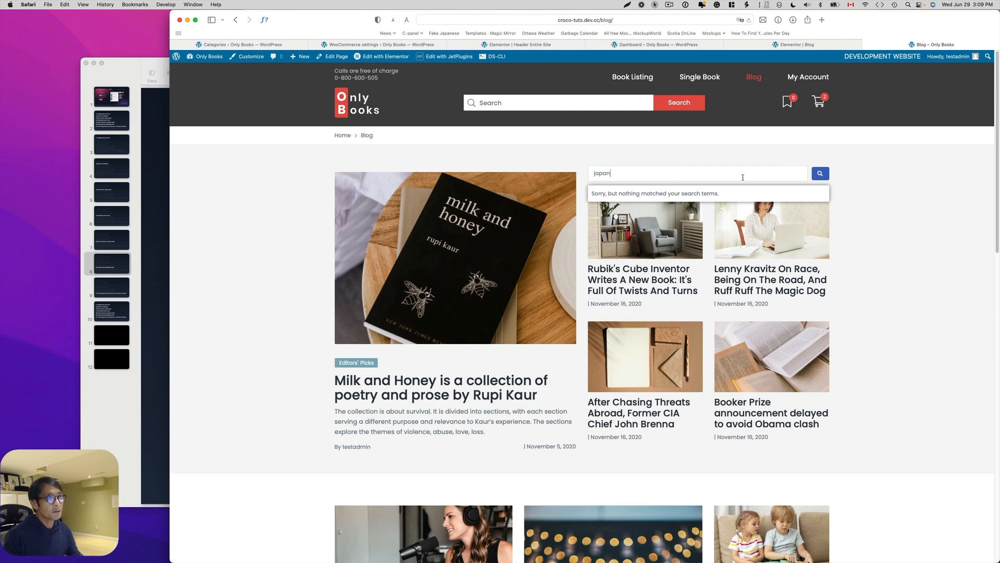
- Set the Blog Ajax Search's negative results text to "Oops! Nothing matched your search terms ;(" with "検索が見つかりませんでした。" on a second line, and update the page
left_click(792, 45)
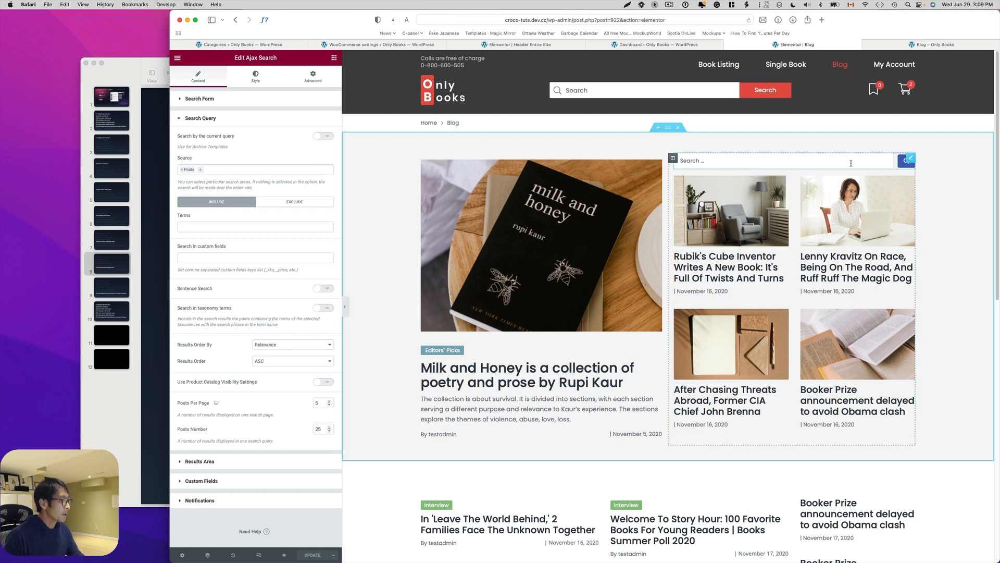
left_click(188, 501)
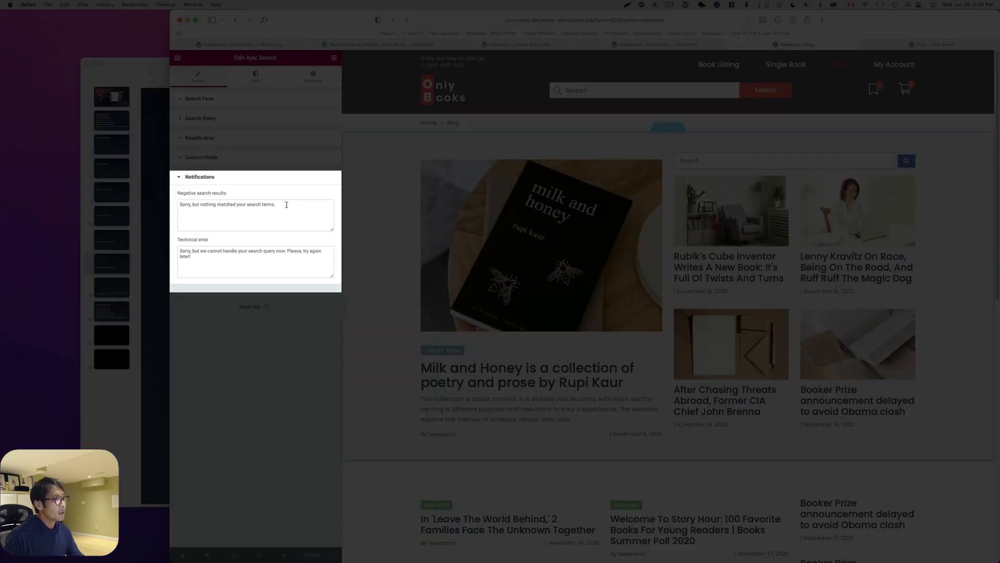
left_click_drag(286, 205, 173, 202)
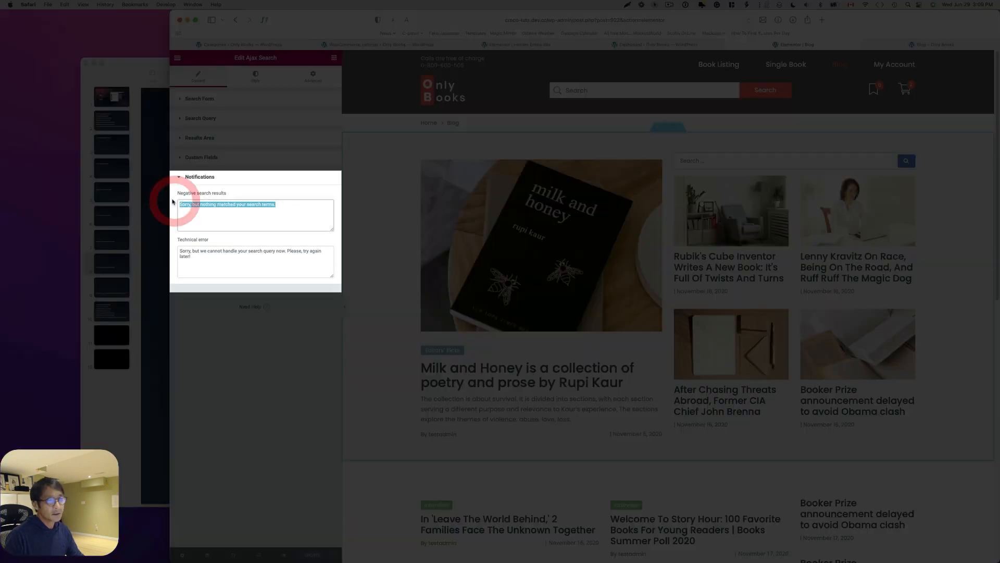
type("Oops! Nothing matched your search terms :(")
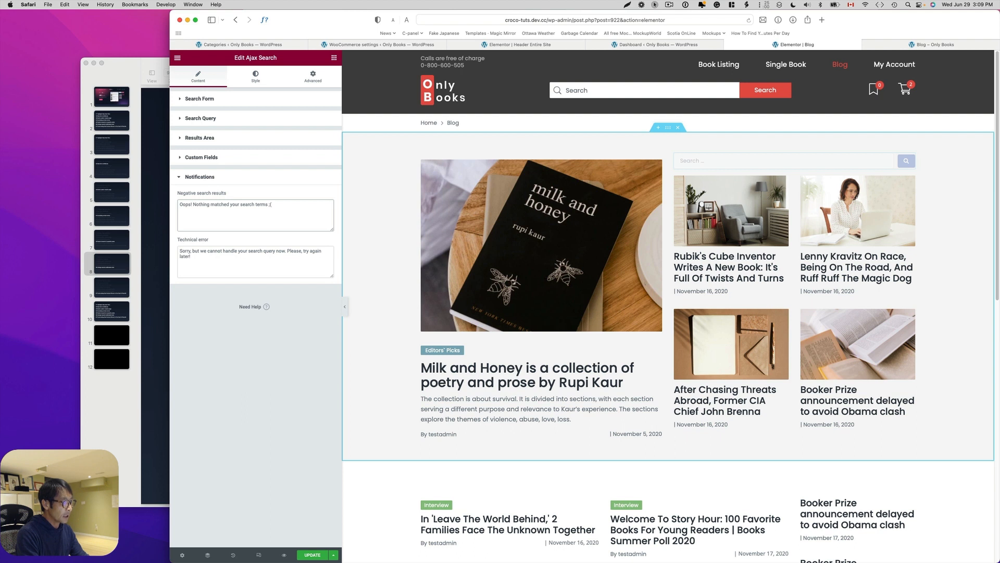
key("Return")
type("検索が見つかりませんでした。")
key("Return")
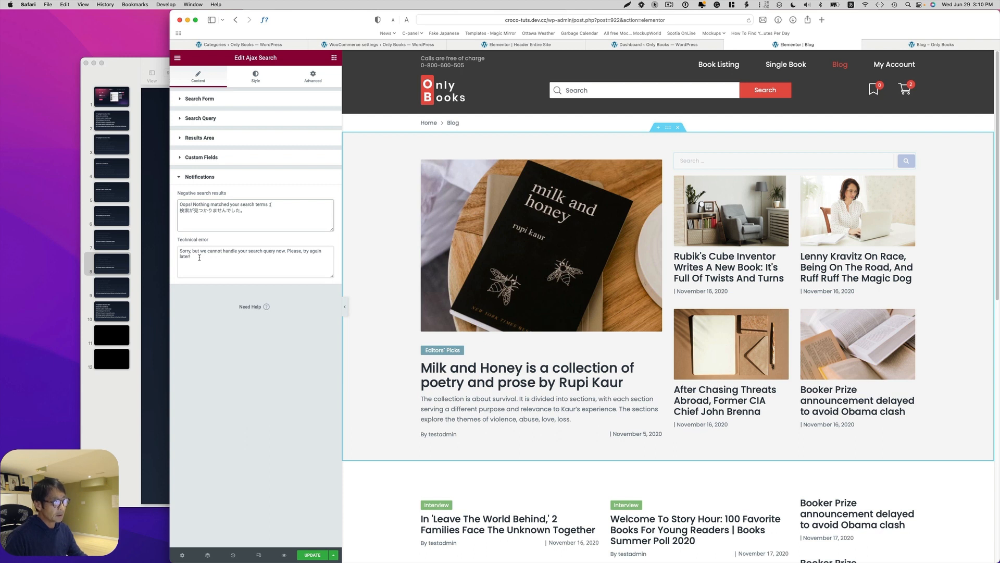
left_click(311, 555)
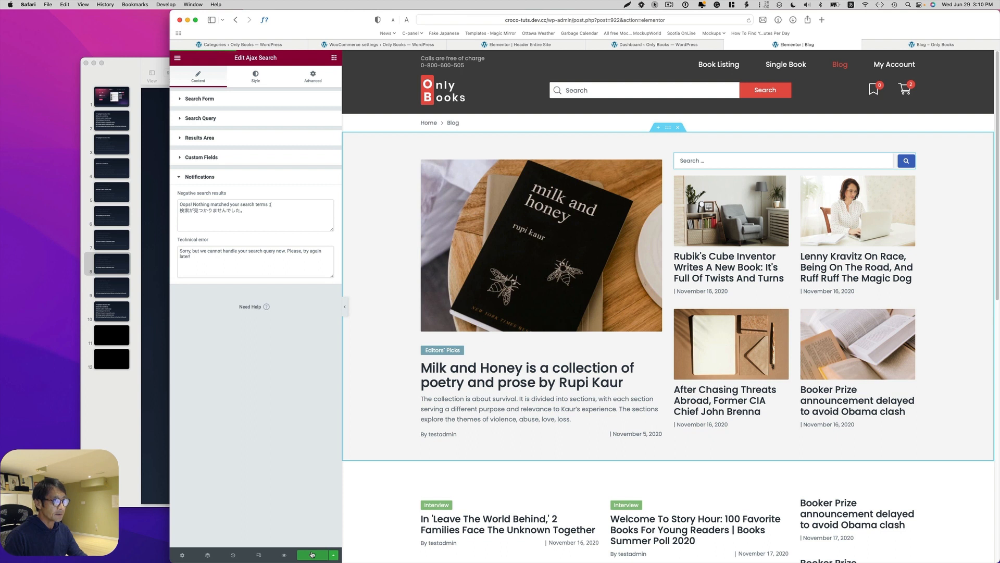
- Reload the live Blog page and search for "japan" to check the customized notification
left_click(923, 46)
left_click(748, 20)
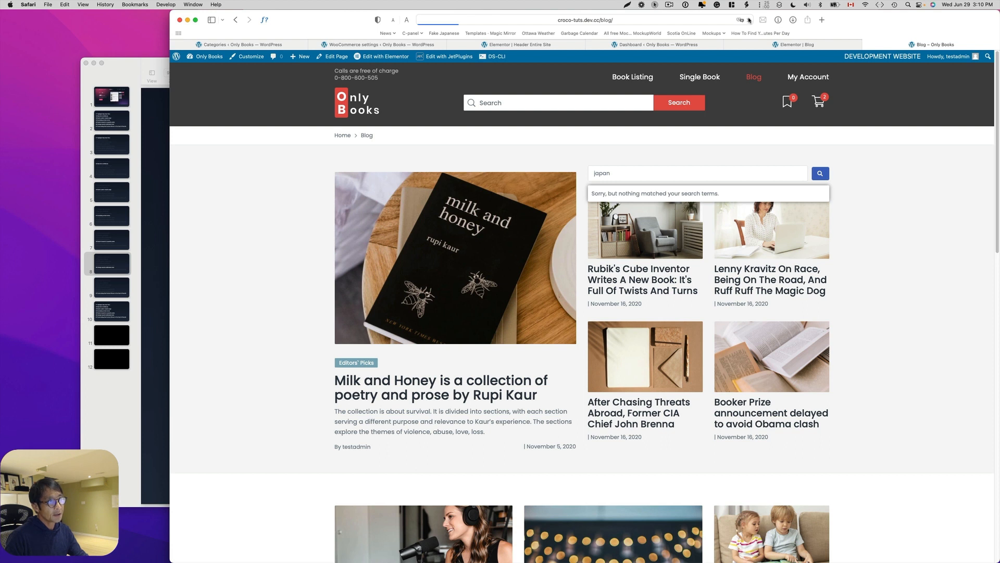
left_click(651, 173)
type("japan")
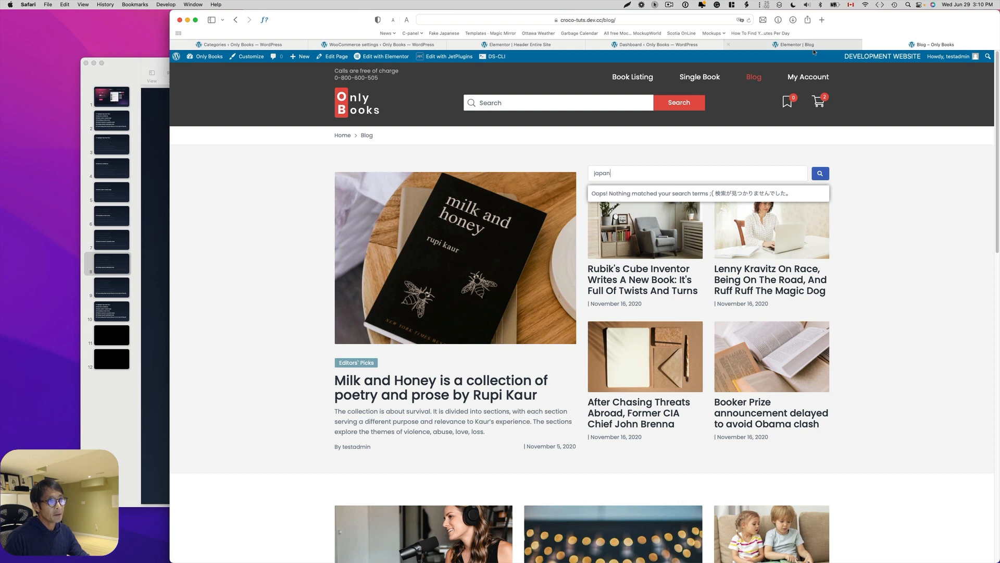
- Add a <br> tag between the English and Japanese lines of the Blog Ajax Search's negative results text, and update the page
left_click(794, 45)
left_click(292, 203)
type("<br>")
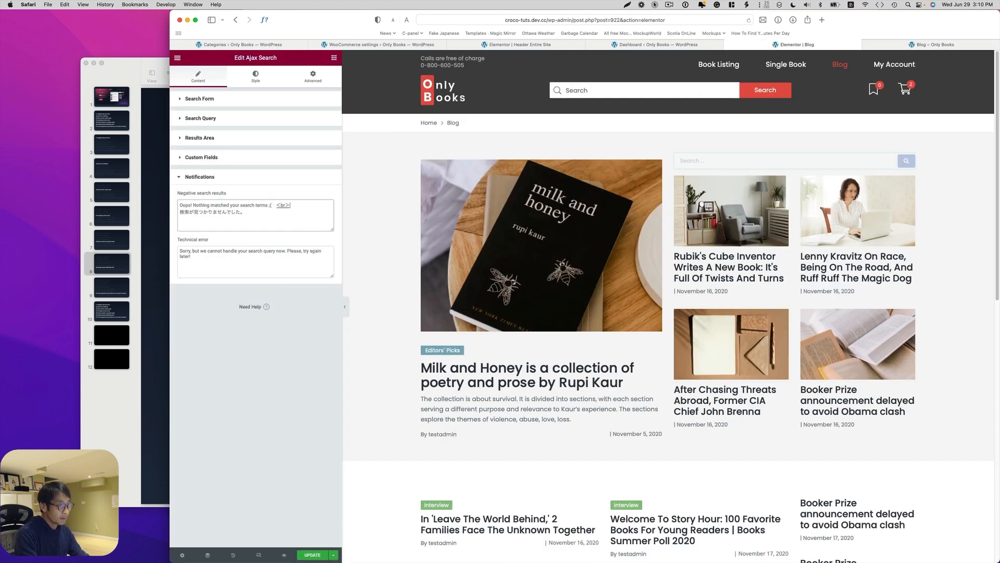
key("BackSpace")
key("BackSpace")
key("BackSpace")
key("ctrl+space")
type("<b")
left_click(318, 556)
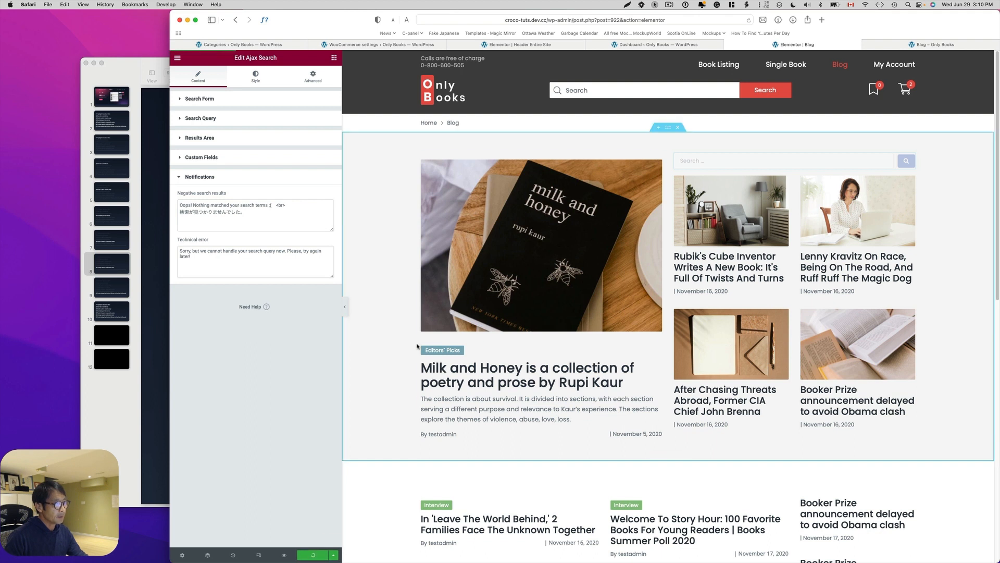
- Reload the live Blog page and search for "japan" to check the line break in the notification
left_click(927, 45)
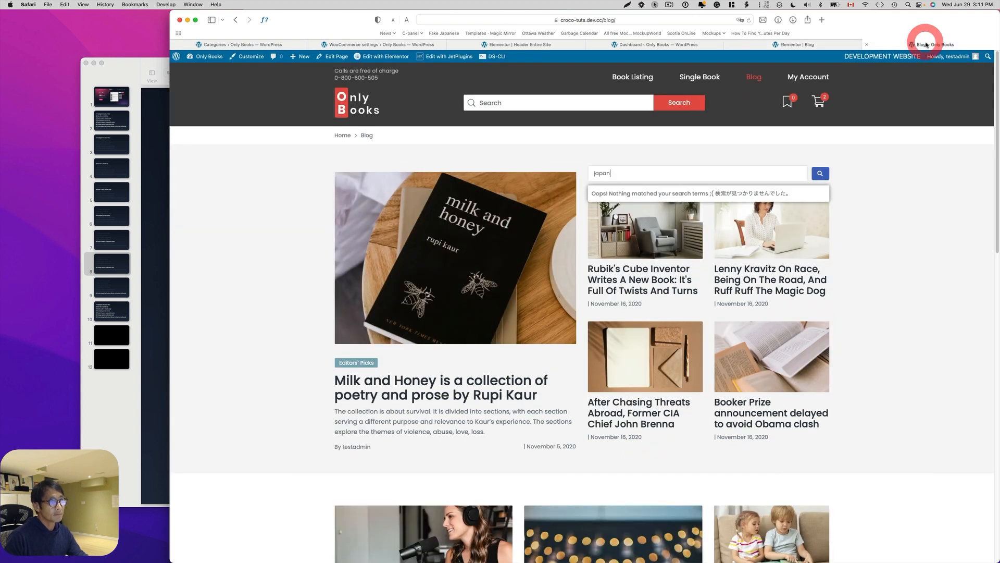
left_click(749, 20)
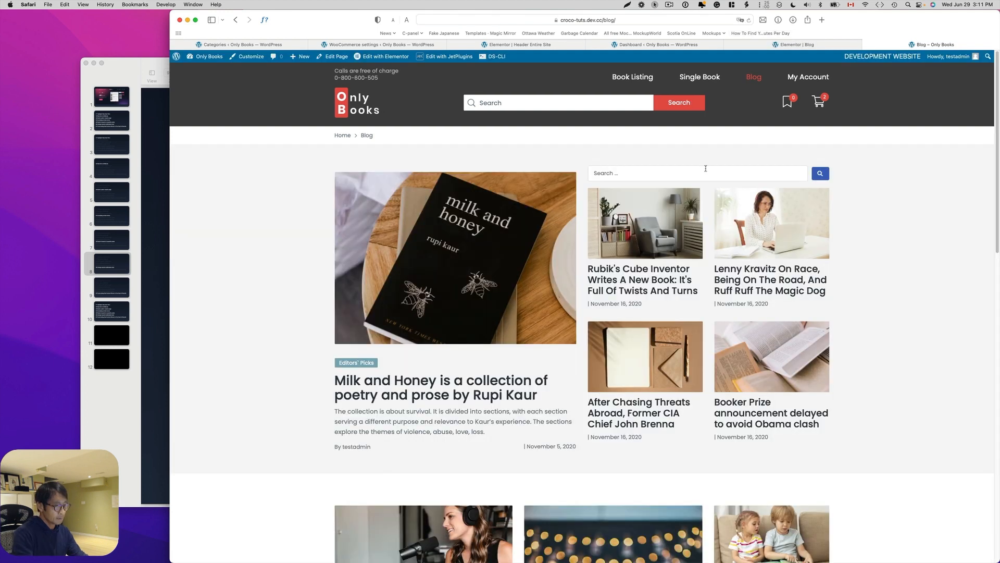
left_click(705, 171)
type("japna")
key("BackSpace")
key("BackSpace")
type("an")
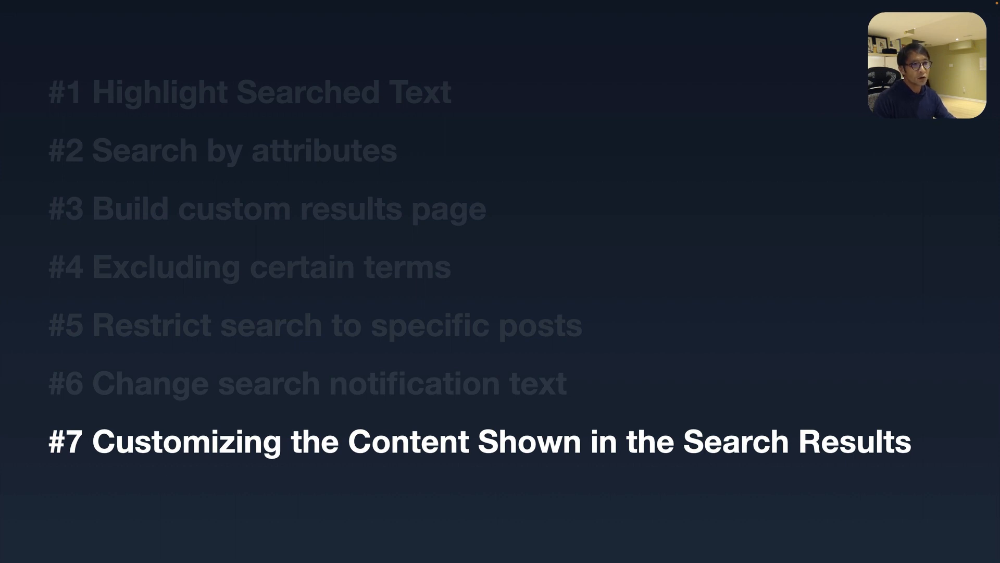
- Search the live Shop page for "secret", and open the results area settings of the Ajax Search in the Header Entire Site template
key("super+Tab")
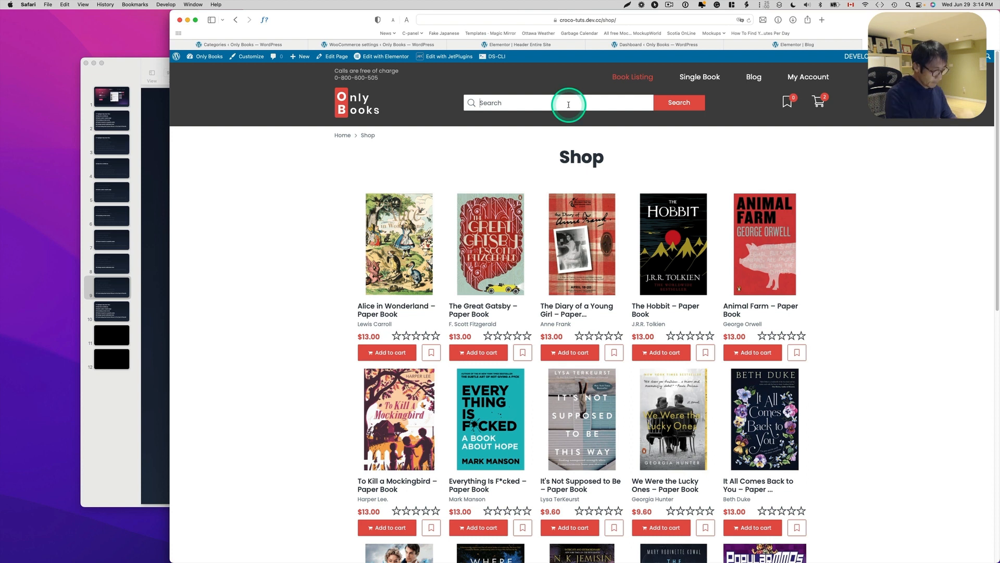
type("secret")
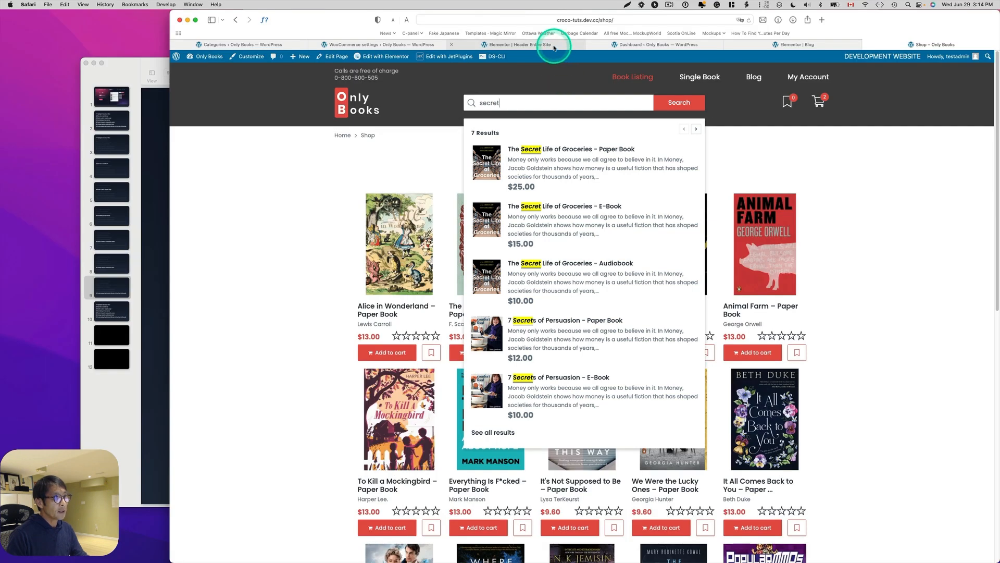
left_click(554, 46)
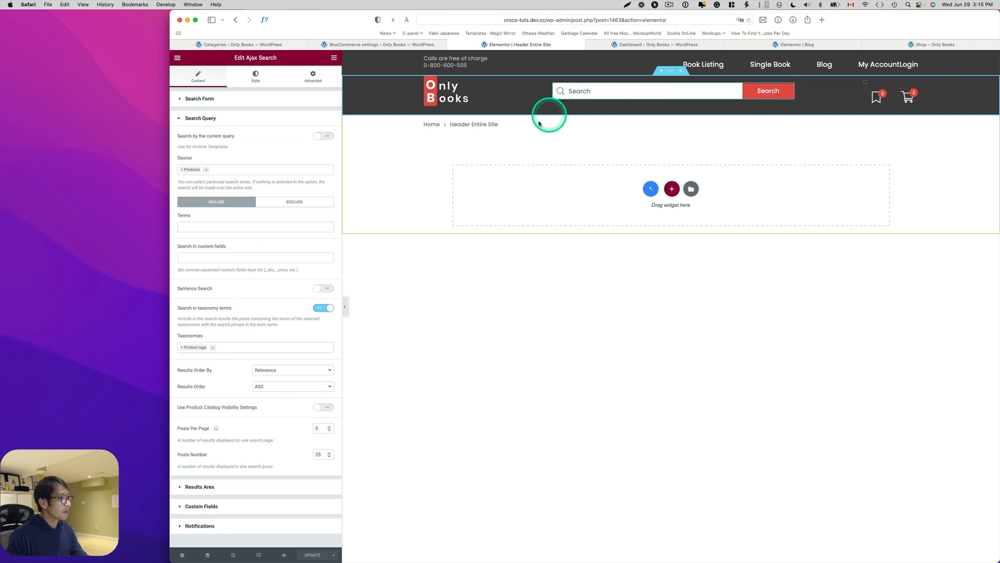
left_click(180, 120)
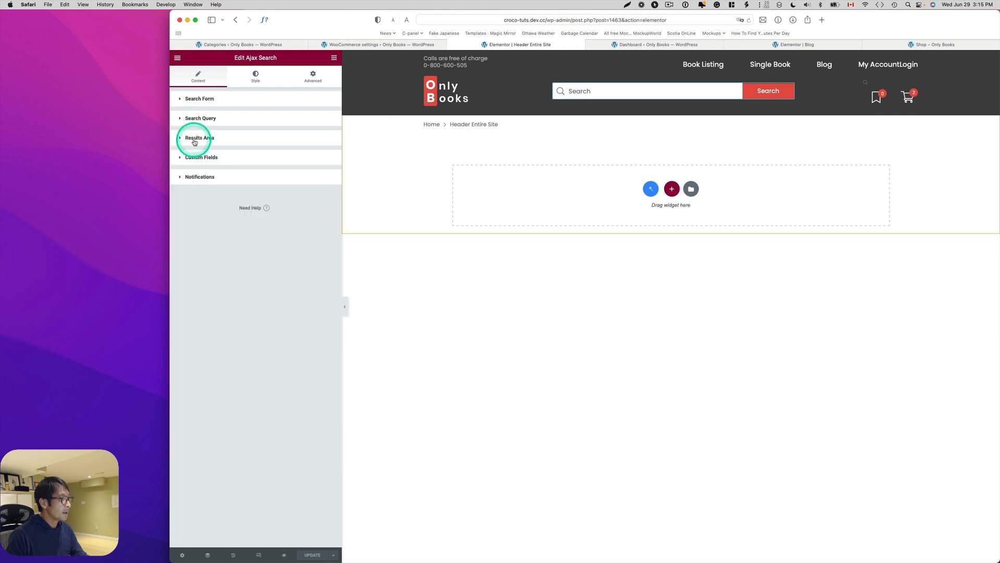
left_click(189, 140)
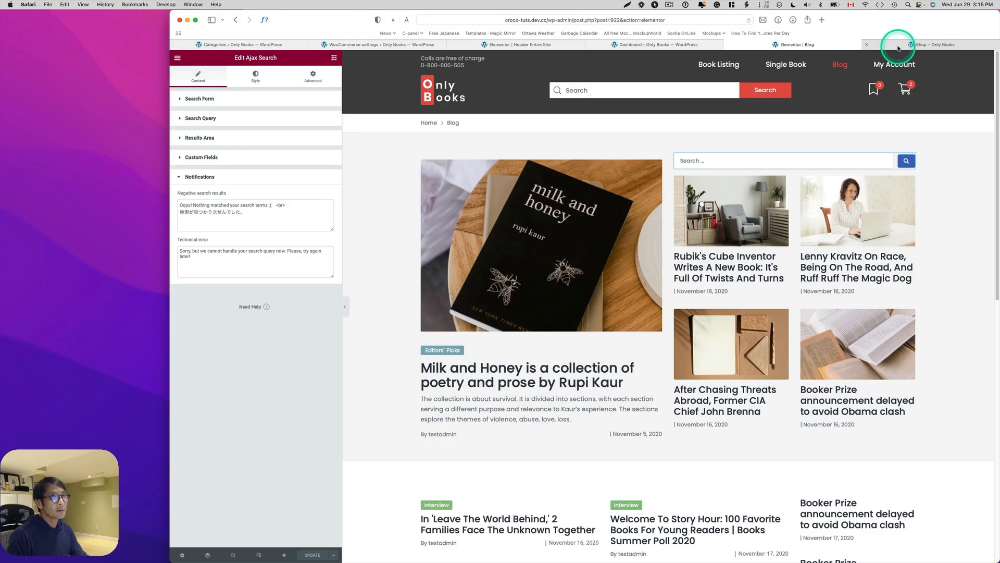
- Set the header Ajax Search's results area width to by Input Box and Categories List, and update the template
left_click(898, 47)
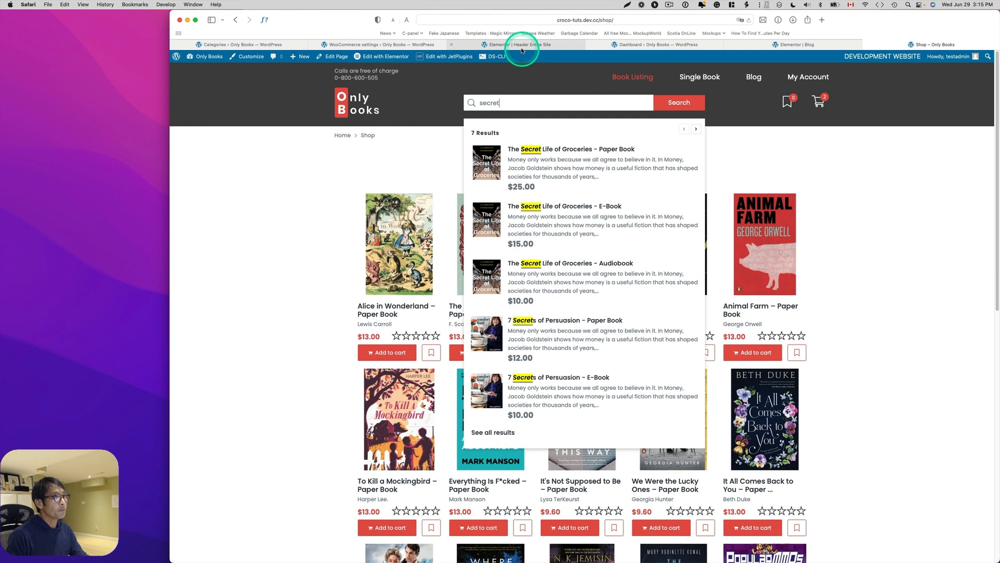
left_click(519, 45)
left_click(332, 157)
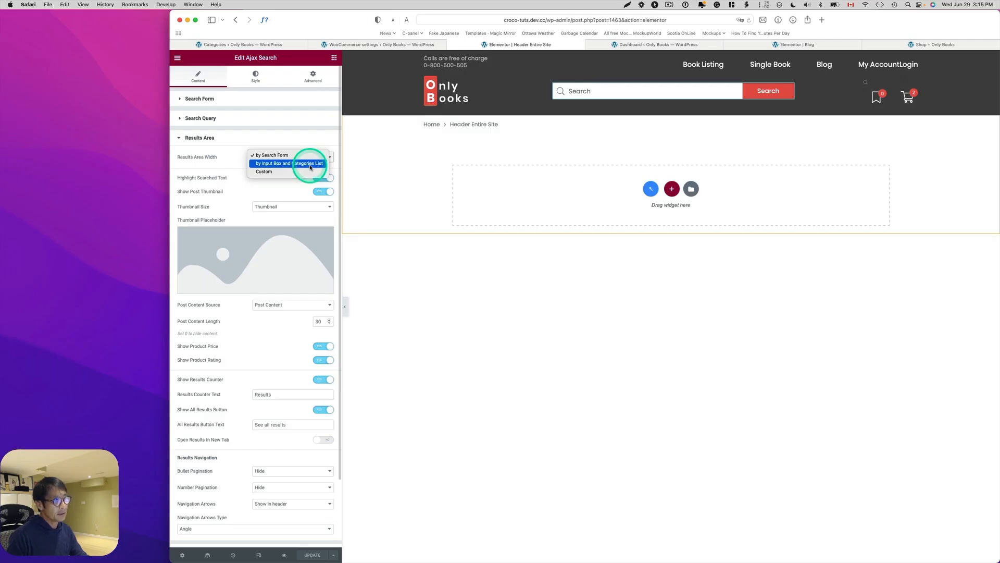
left_click(306, 163)
left_click(307, 556)
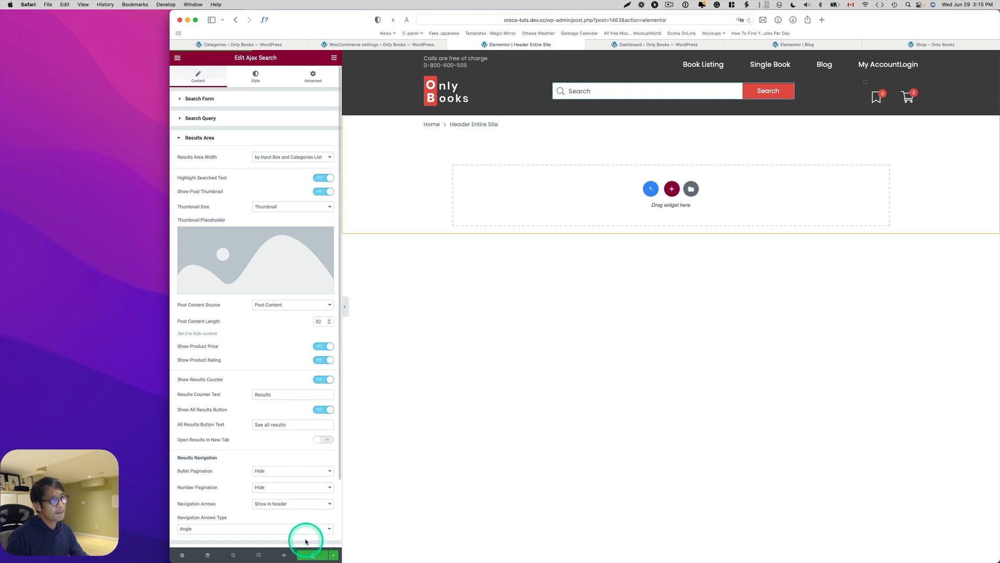
- Reload the live Shop page and search for "secret" to check the results width based on the input box
left_click(901, 44)
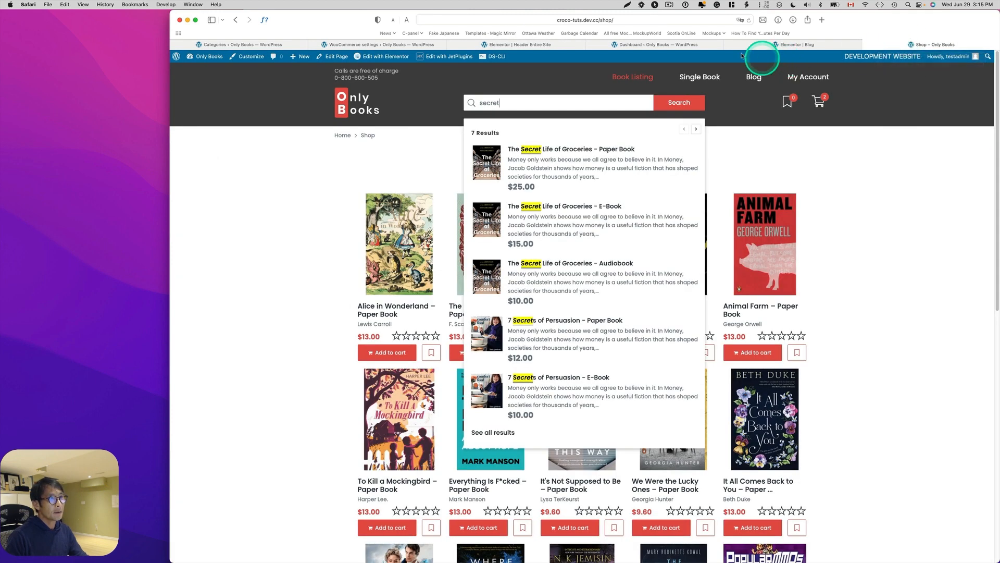
left_click(750, 22)
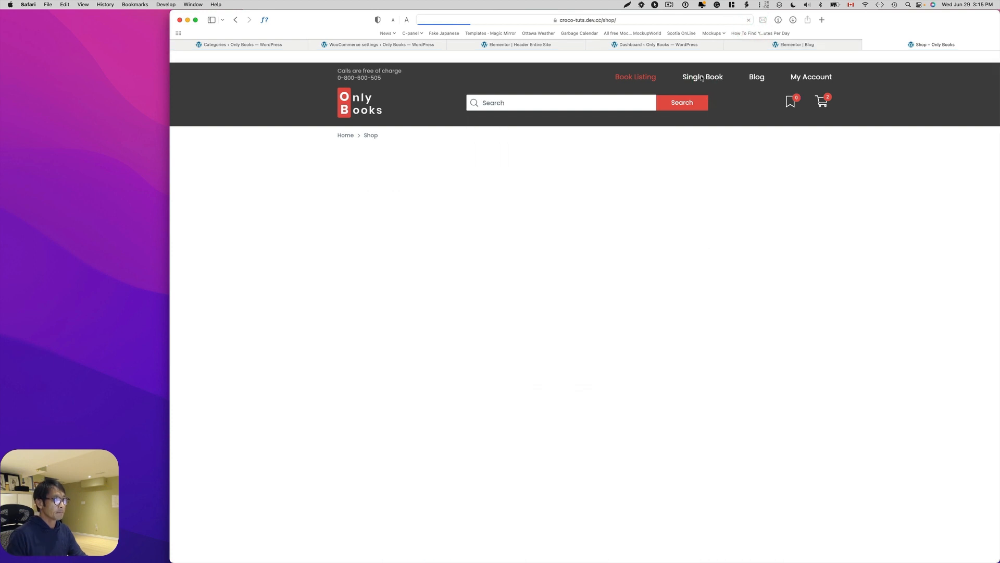
left_click(533, 101)
type("secret")
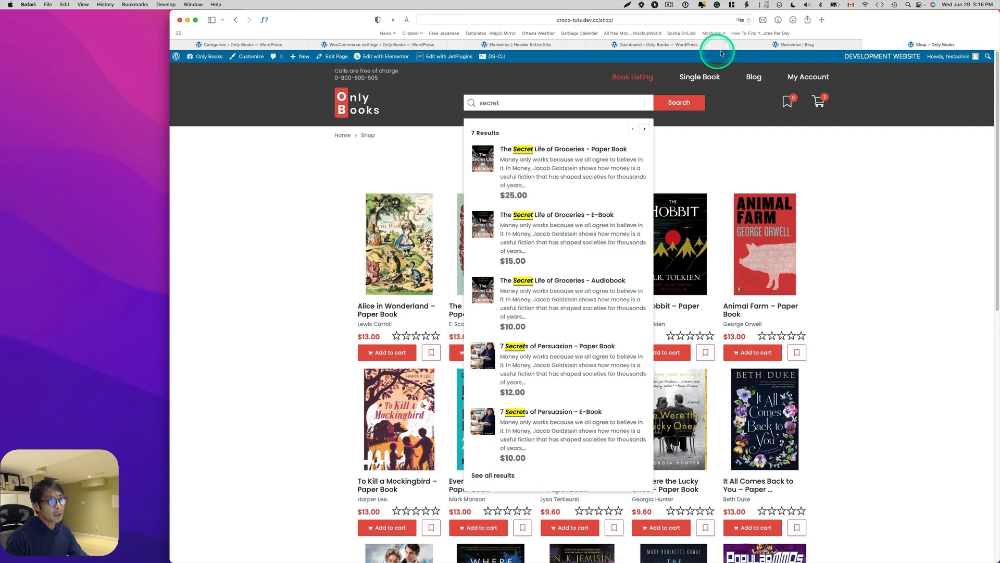
- Switch the header Ajax Search's results area width to Custom, set it to about 1686 px, and update the template
left_click(545, 45)
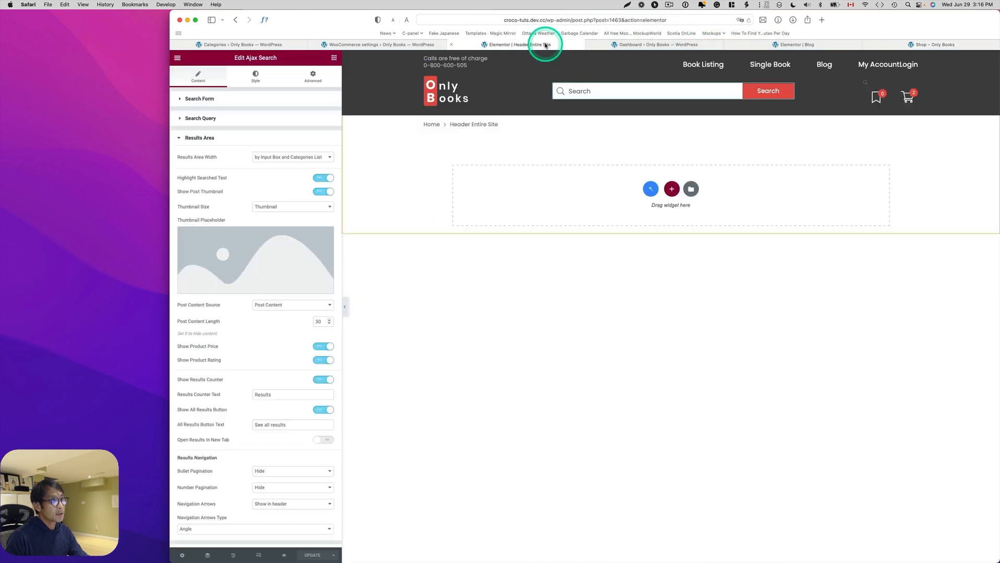
left_click(273, 156)
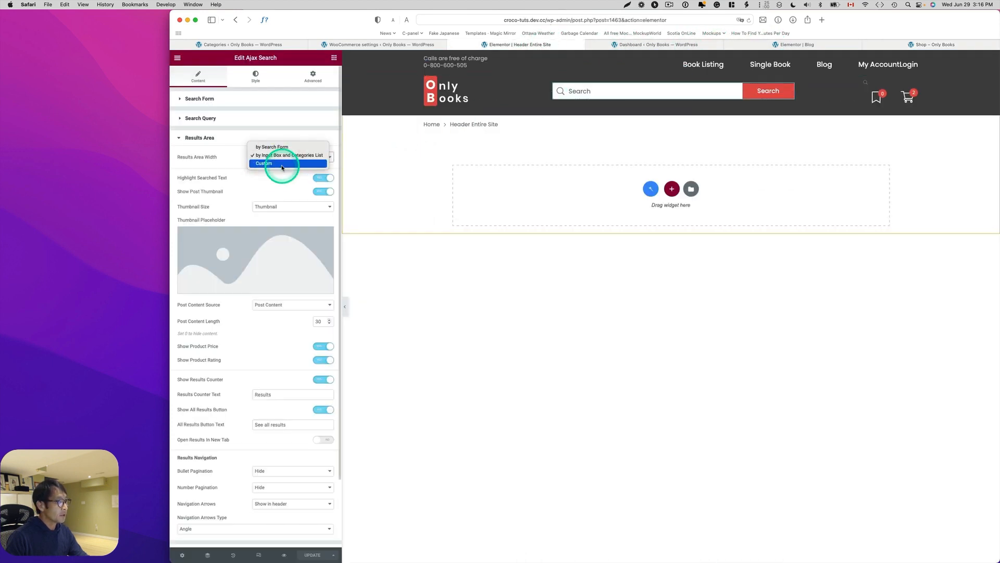
left_click(282, 163)
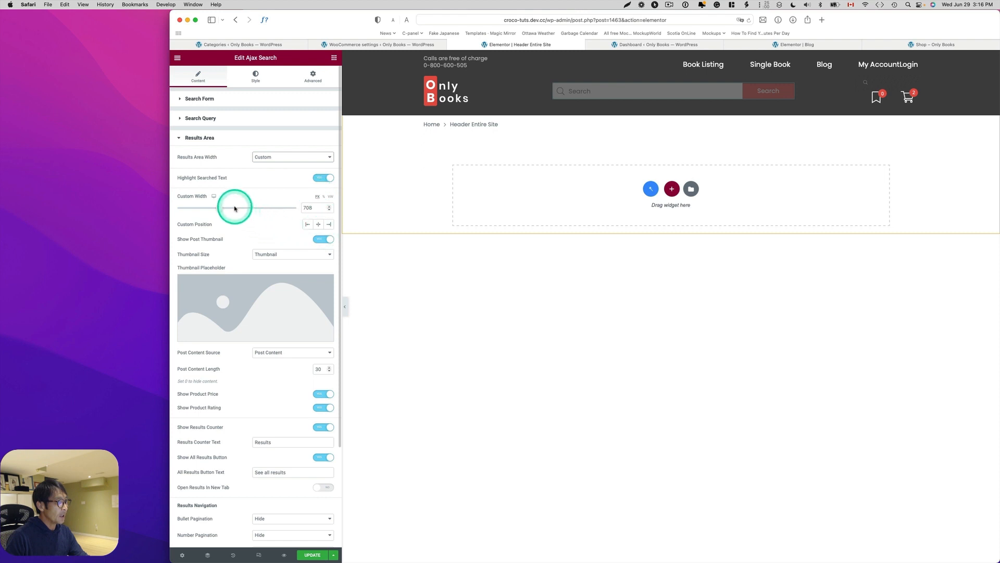
left_click_drag(220, 208, 222, 209)
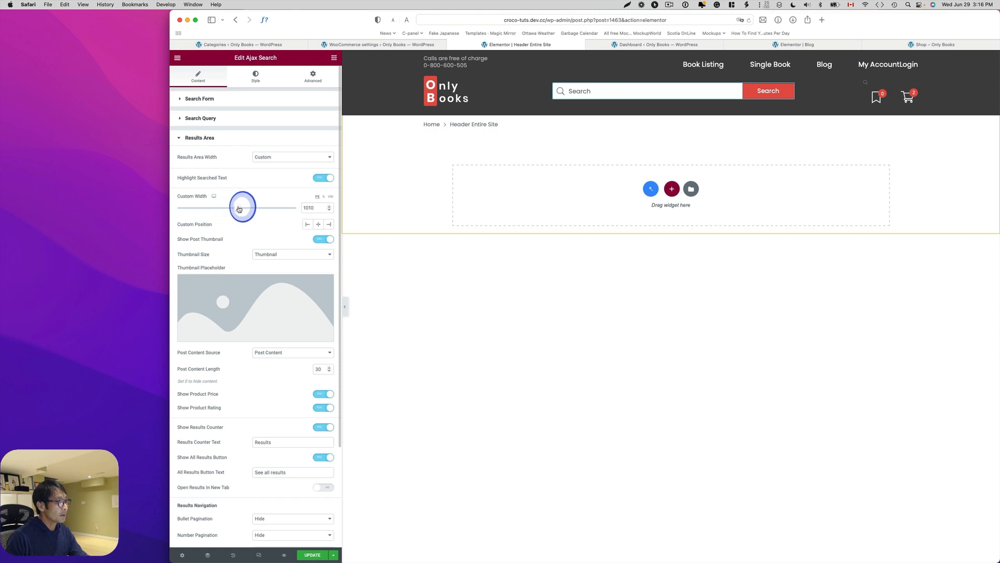
left_click_drag(250, 208, 260, 208)
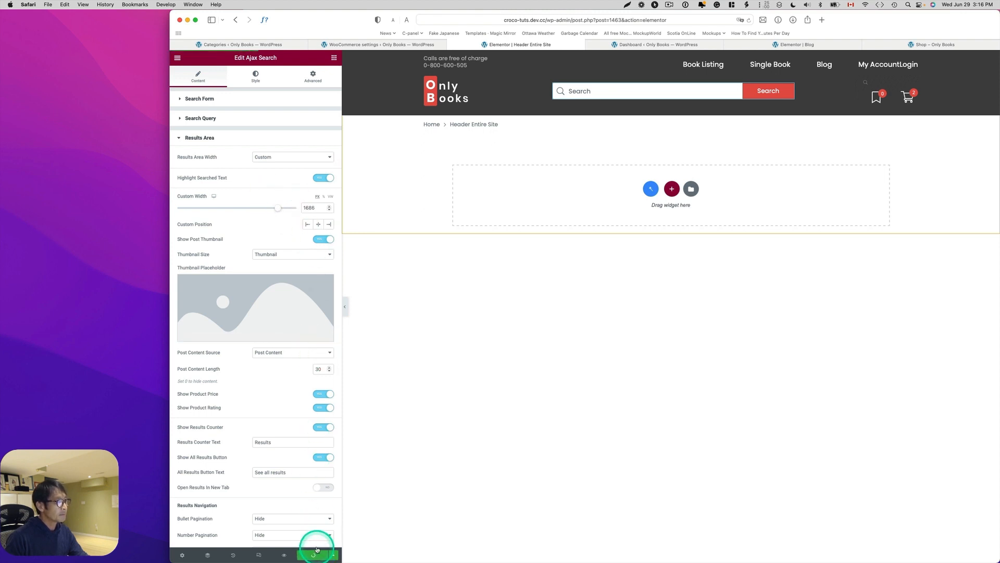
- Reload the live Shop page and search for "secret" to check the custom results width
left_click(899, 43)
left_click(748, 20)
left_click(538, 102)
type("s")
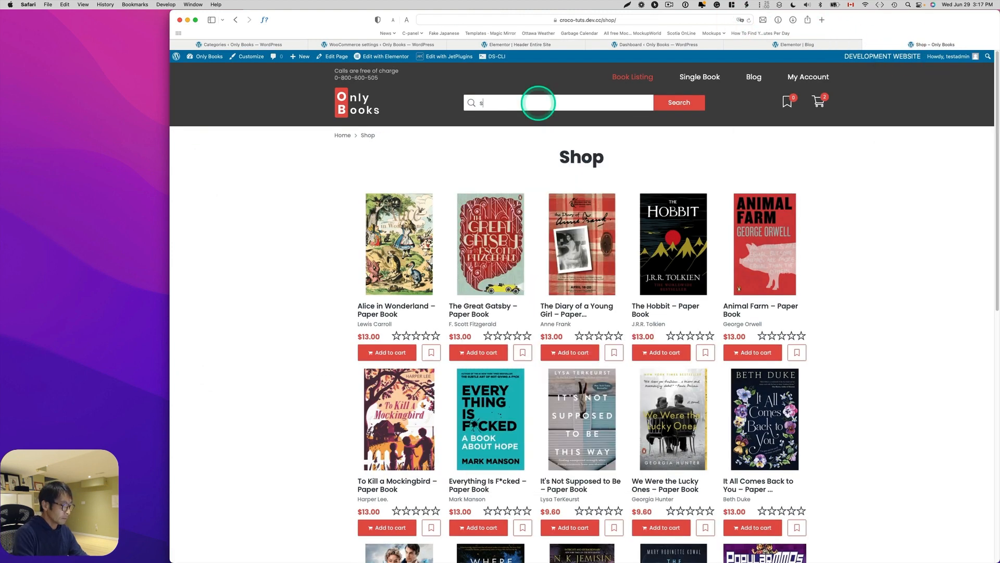
type("ecret")
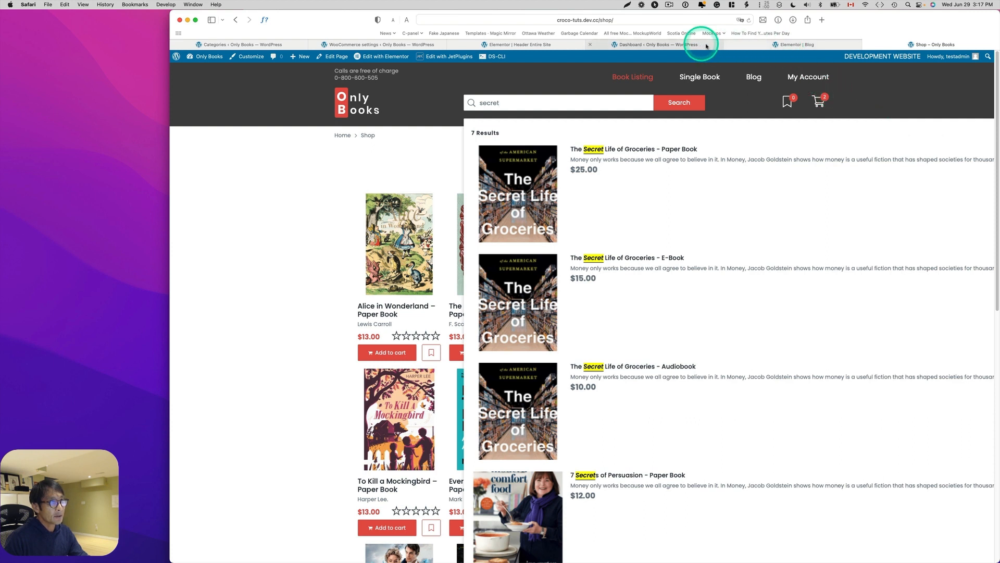
- Set the header Ajax Search's results area width back to by Search Form, and update the template
left_click(554, 44)
left_click(292, 159)
left_click(287, 139)
left_click(308, 555)
left_click(451, 455)
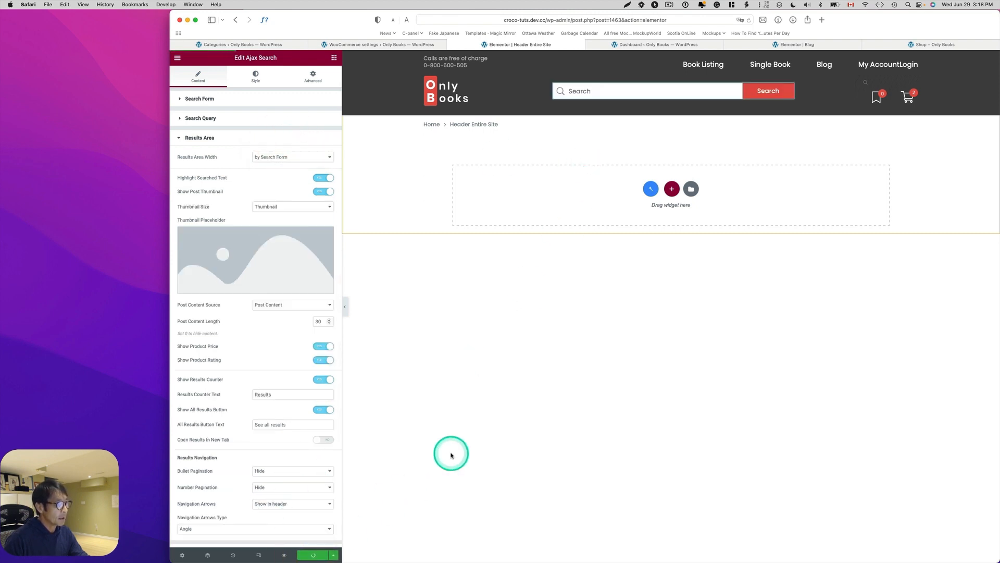